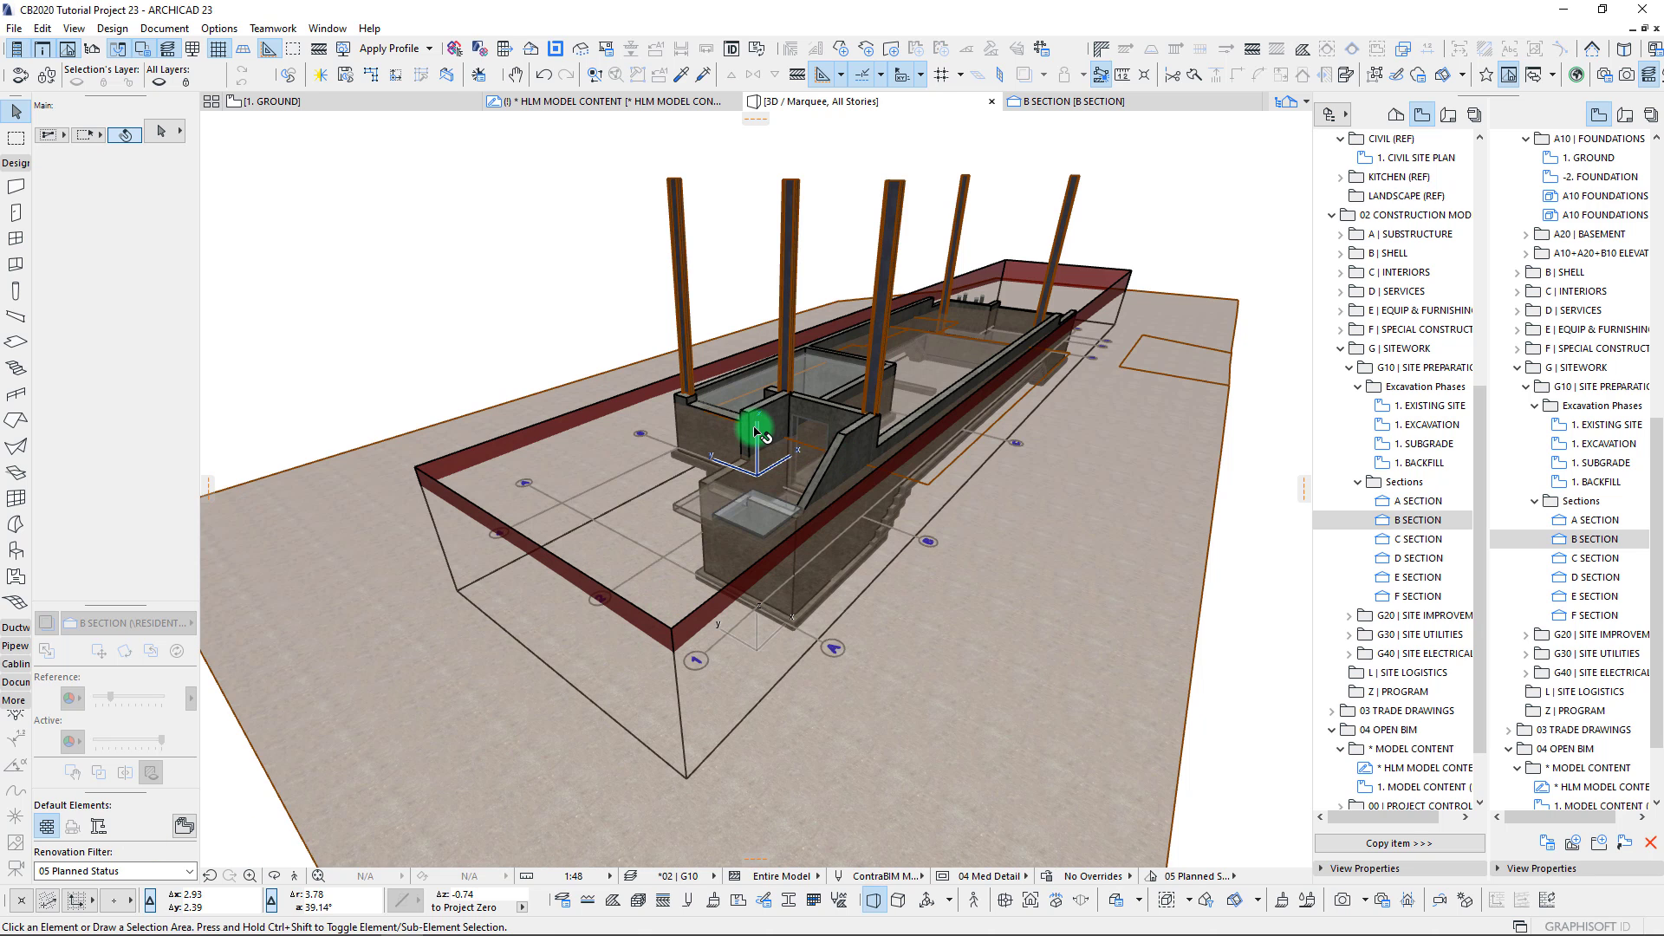
Orbit the excavation site, then open the B SECTION view and frame the drawing.
{"action": "middle_click_drag", "start_coordinate": [758, 433], "coordinate": [1010, 608], "text": "shift"}
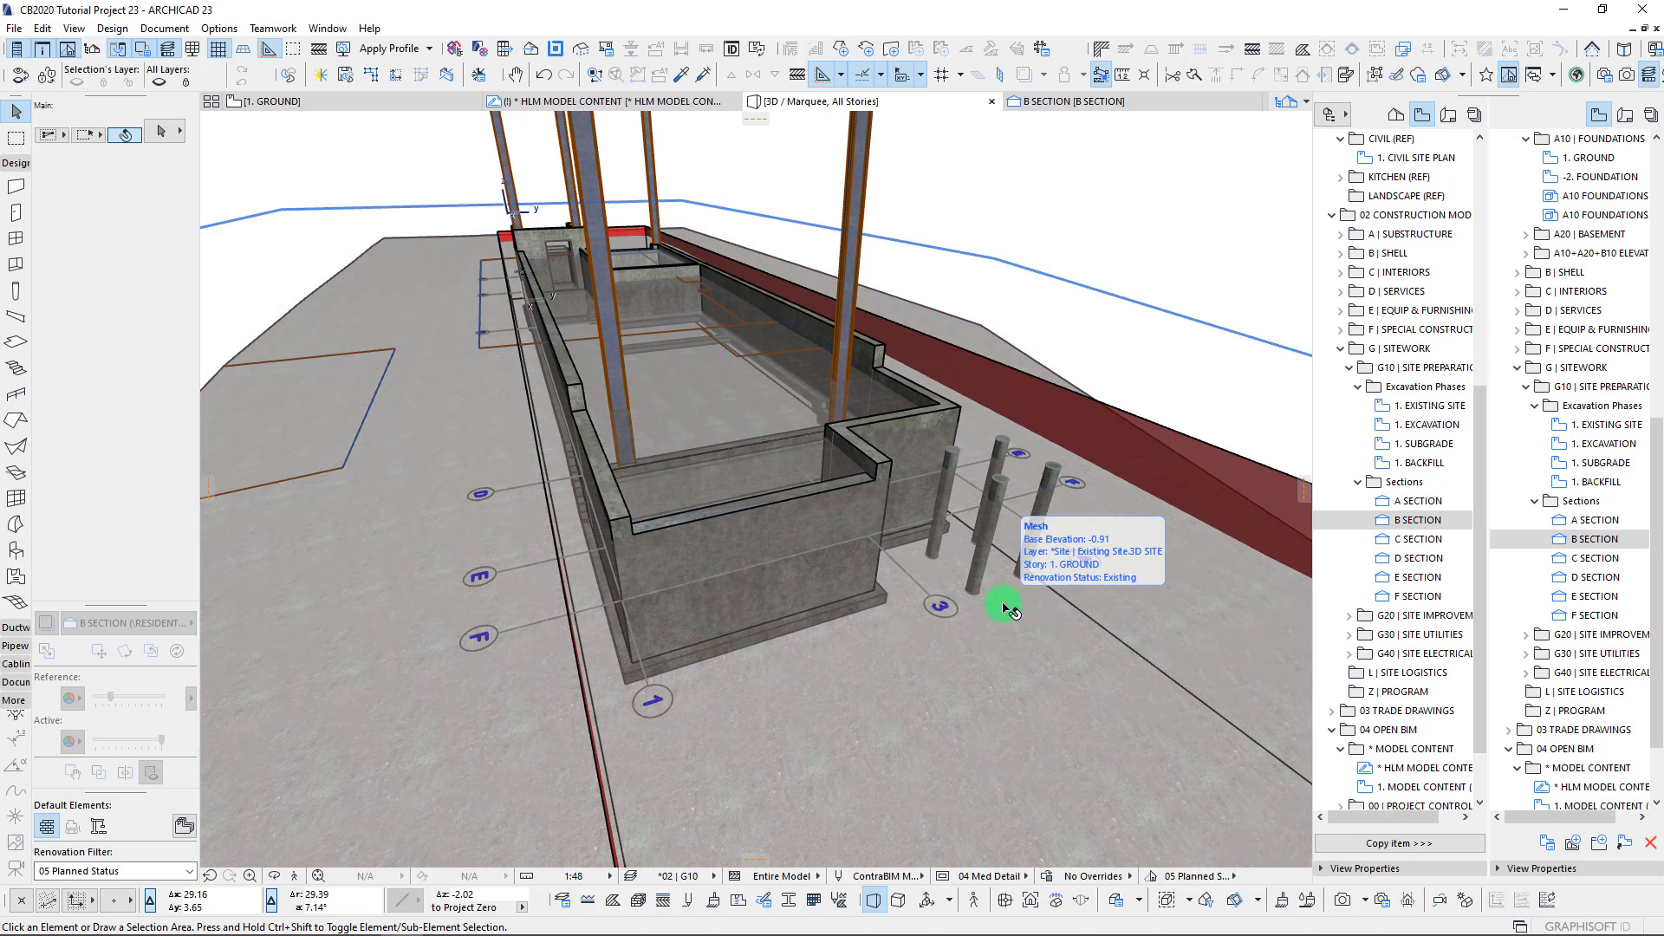
{"action": "middle_click_drag", "start_coordinate": [1009, 609], "coordinate": [1066, 559], "text": "shift"}
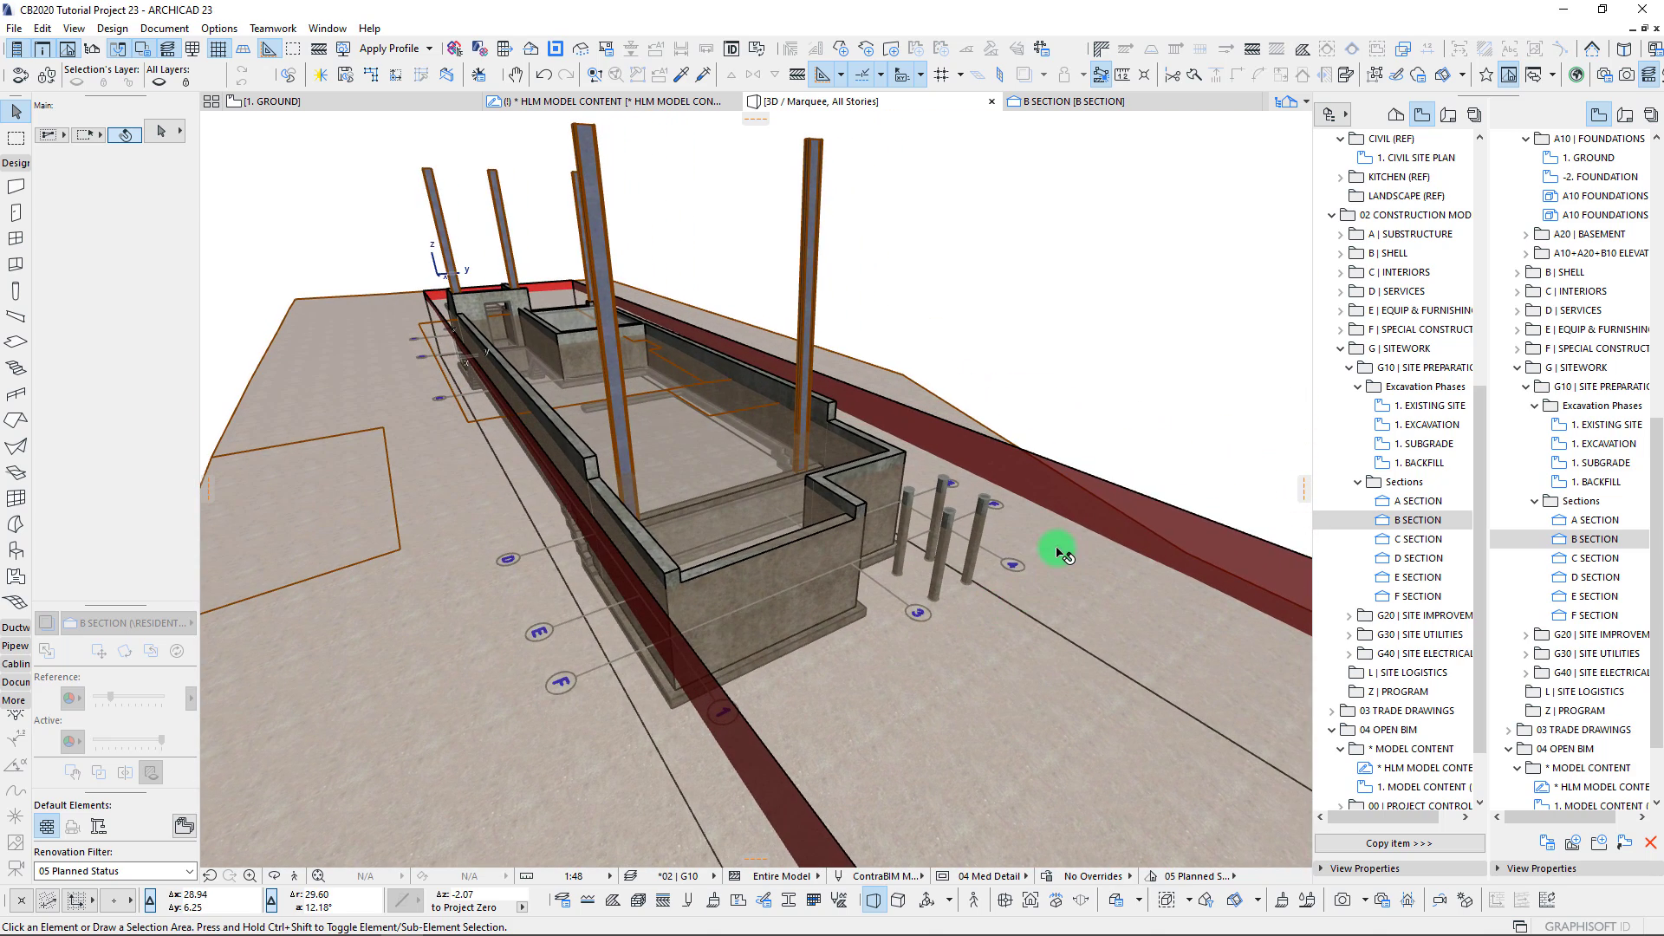
{"action": "double_click", "coordinate": [1414, 521]}
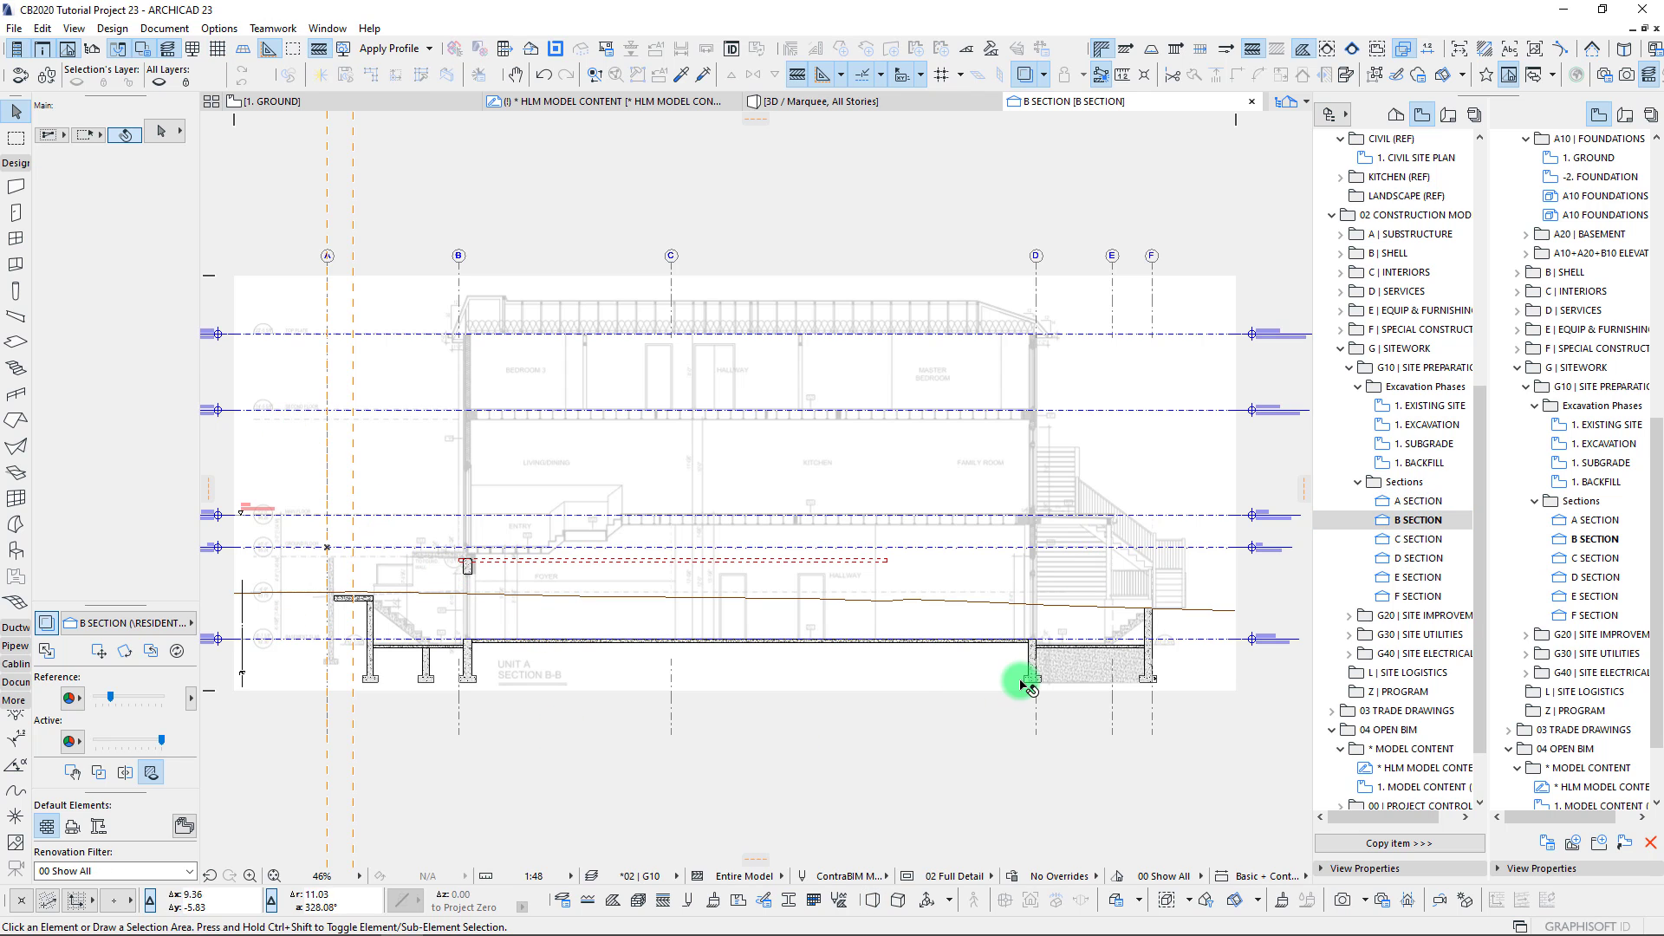
{"action": "middle_click_drag", "start_coordinate": [657, 624], "coordinate": [670, 568]}
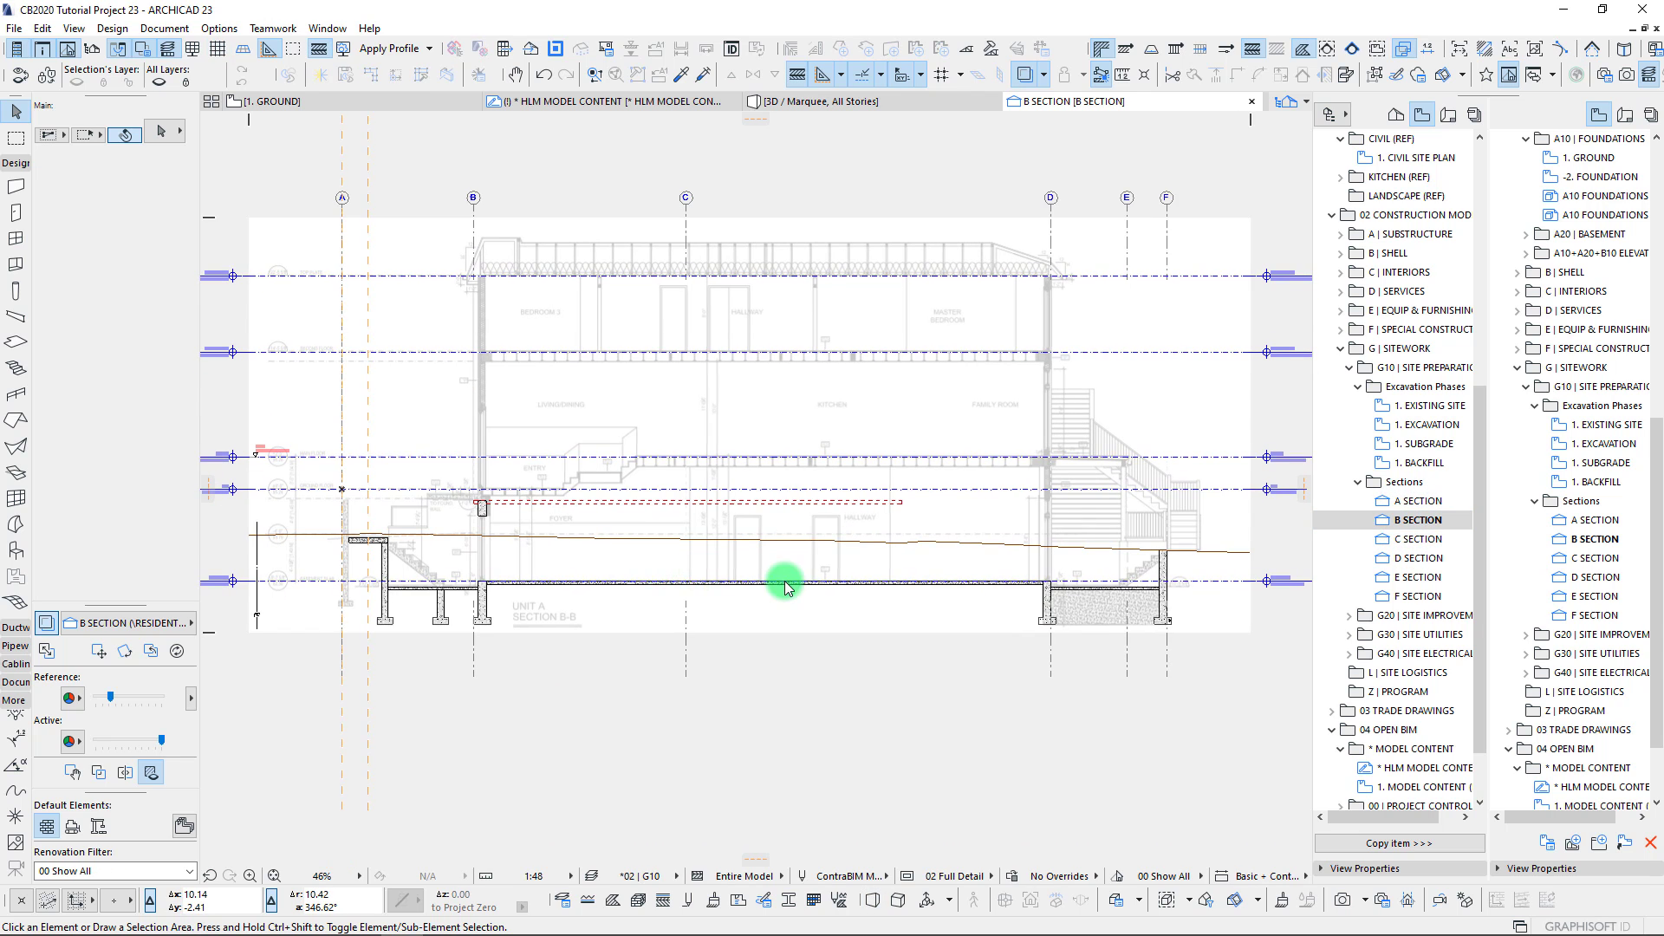
{"action": "scroll", "coordinate": [786, 586], "scroll_direction": "down", "scroll_amount": 1}
{"action": "scroll", "coordinate": [468, 529], "scroll_direction": "down", "scroll_amount": 1}
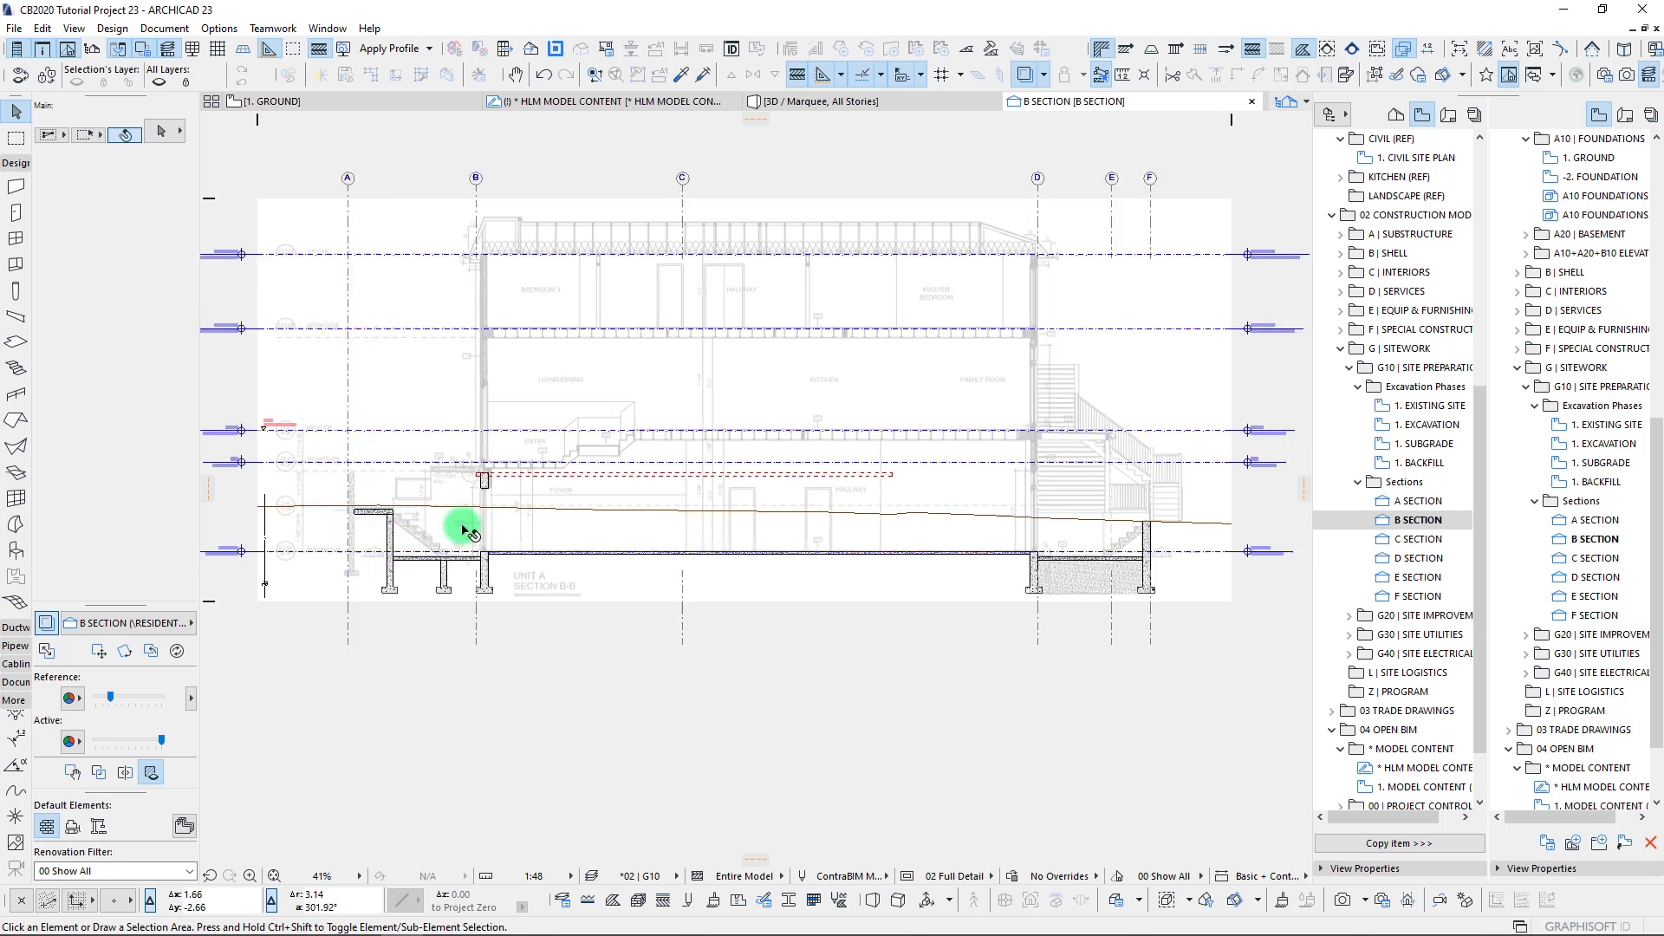
{"action": "scroll", "coordinate": [468, 530], "scroll_direction": "up", "scroll_amount": 1}
{"action": "scroll", "coordinate": [520, 598], "scroll_direction": "up", "scroll_amount": 2}
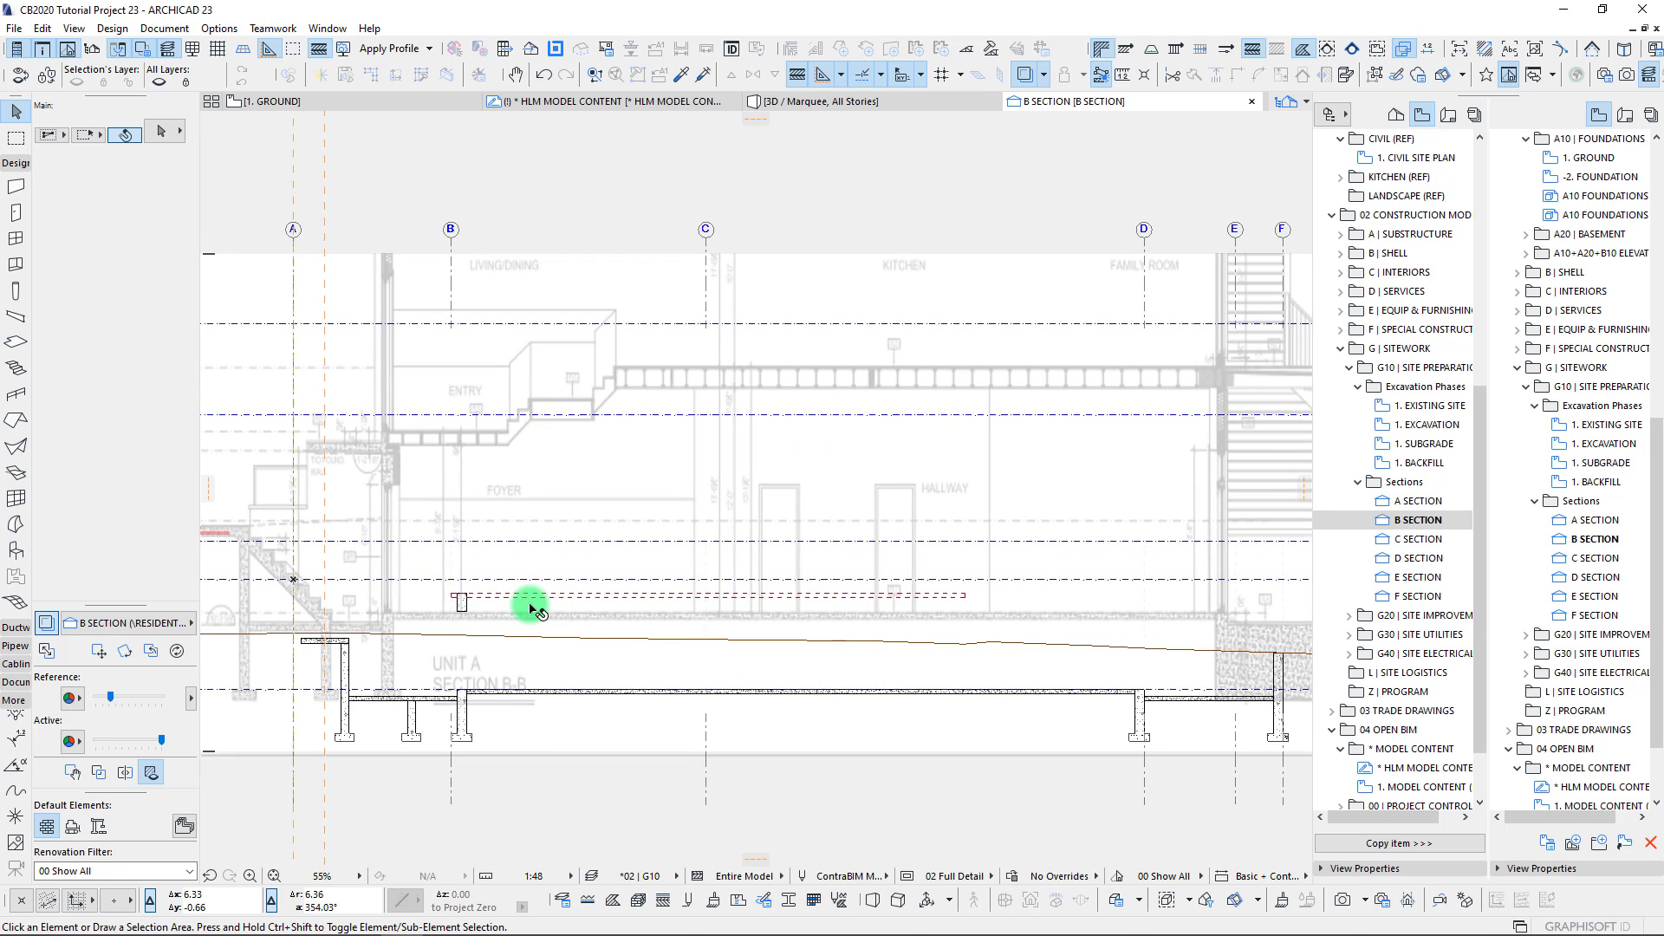
{"action": "scroll", "coordinate": [536, 610], "scroll_direction": "down", "scroll_amount": 2}
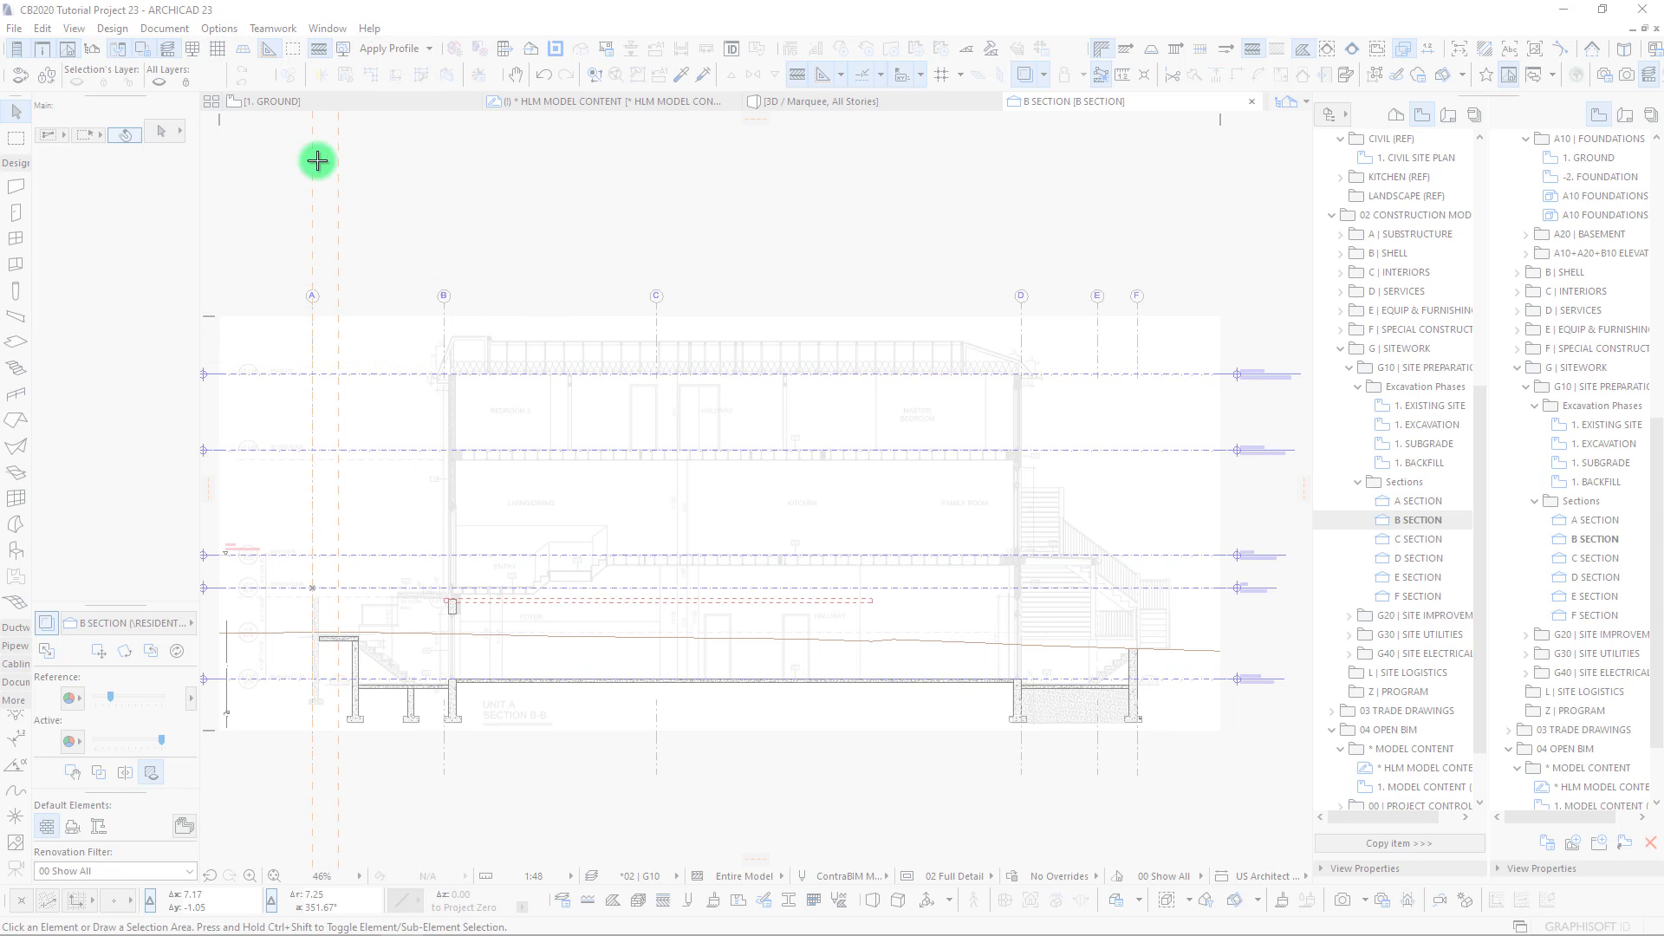
Snip the section and mark the ground line in red with TOPO and a downward arrow.
{"action": "left_click_drag", "start_coordinate": [175, 255], "coordinate": [1313, 755]}
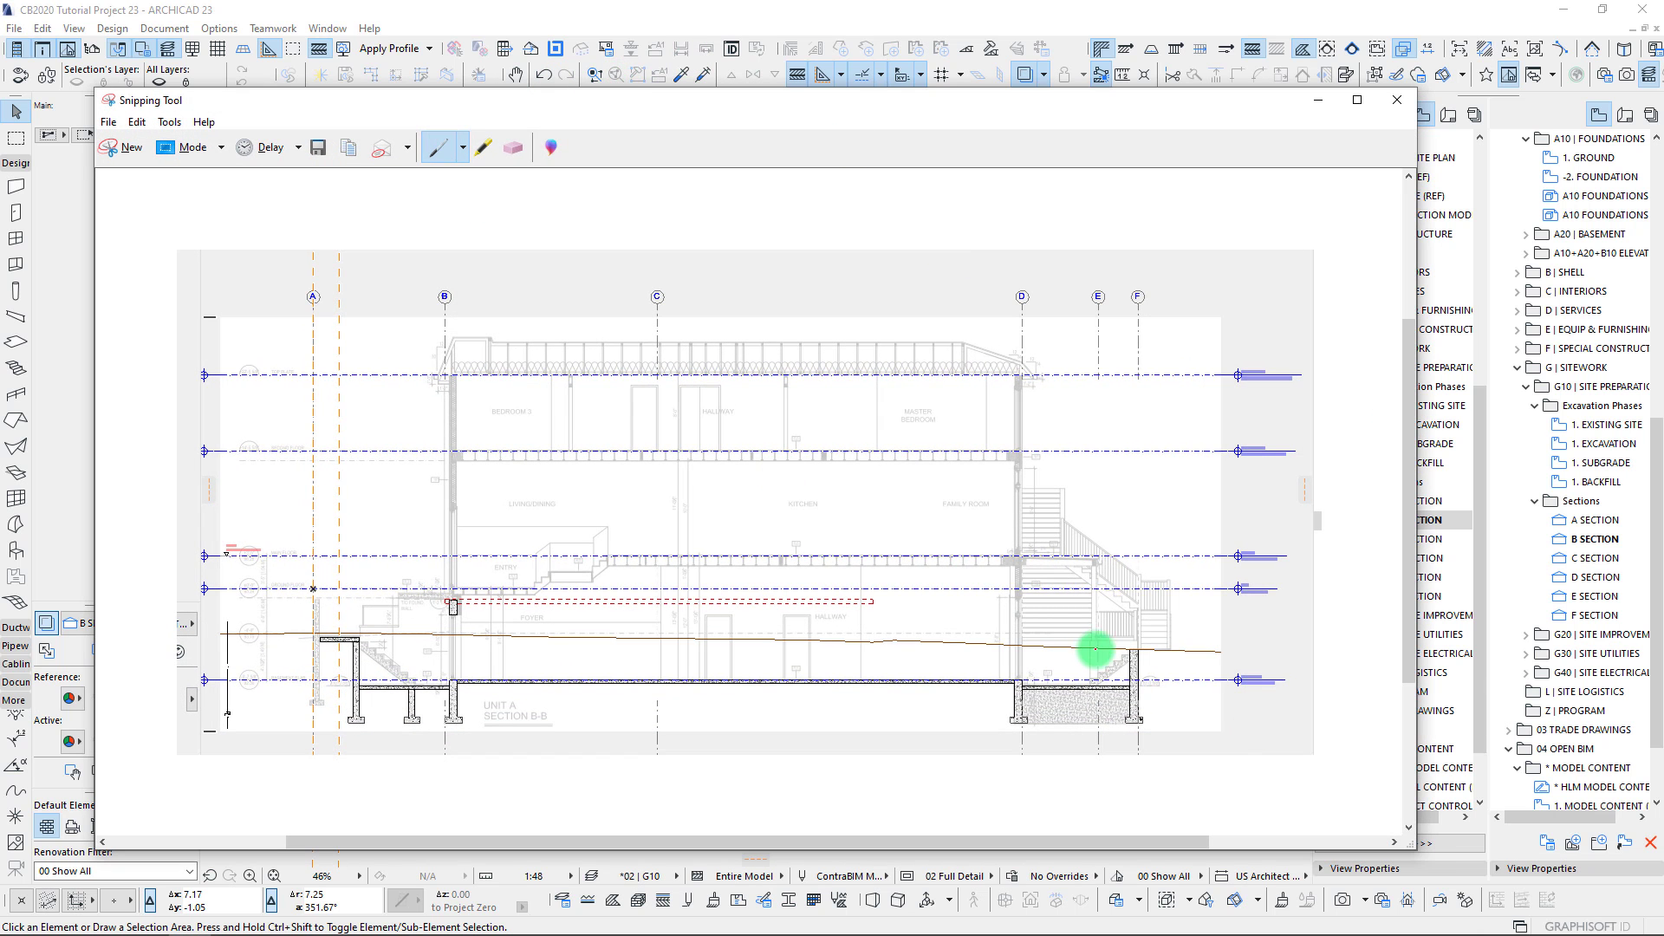
{"action": "left_click_drag", "start_coordinate": [1253, 653], "coordinate": [1212, 650]}
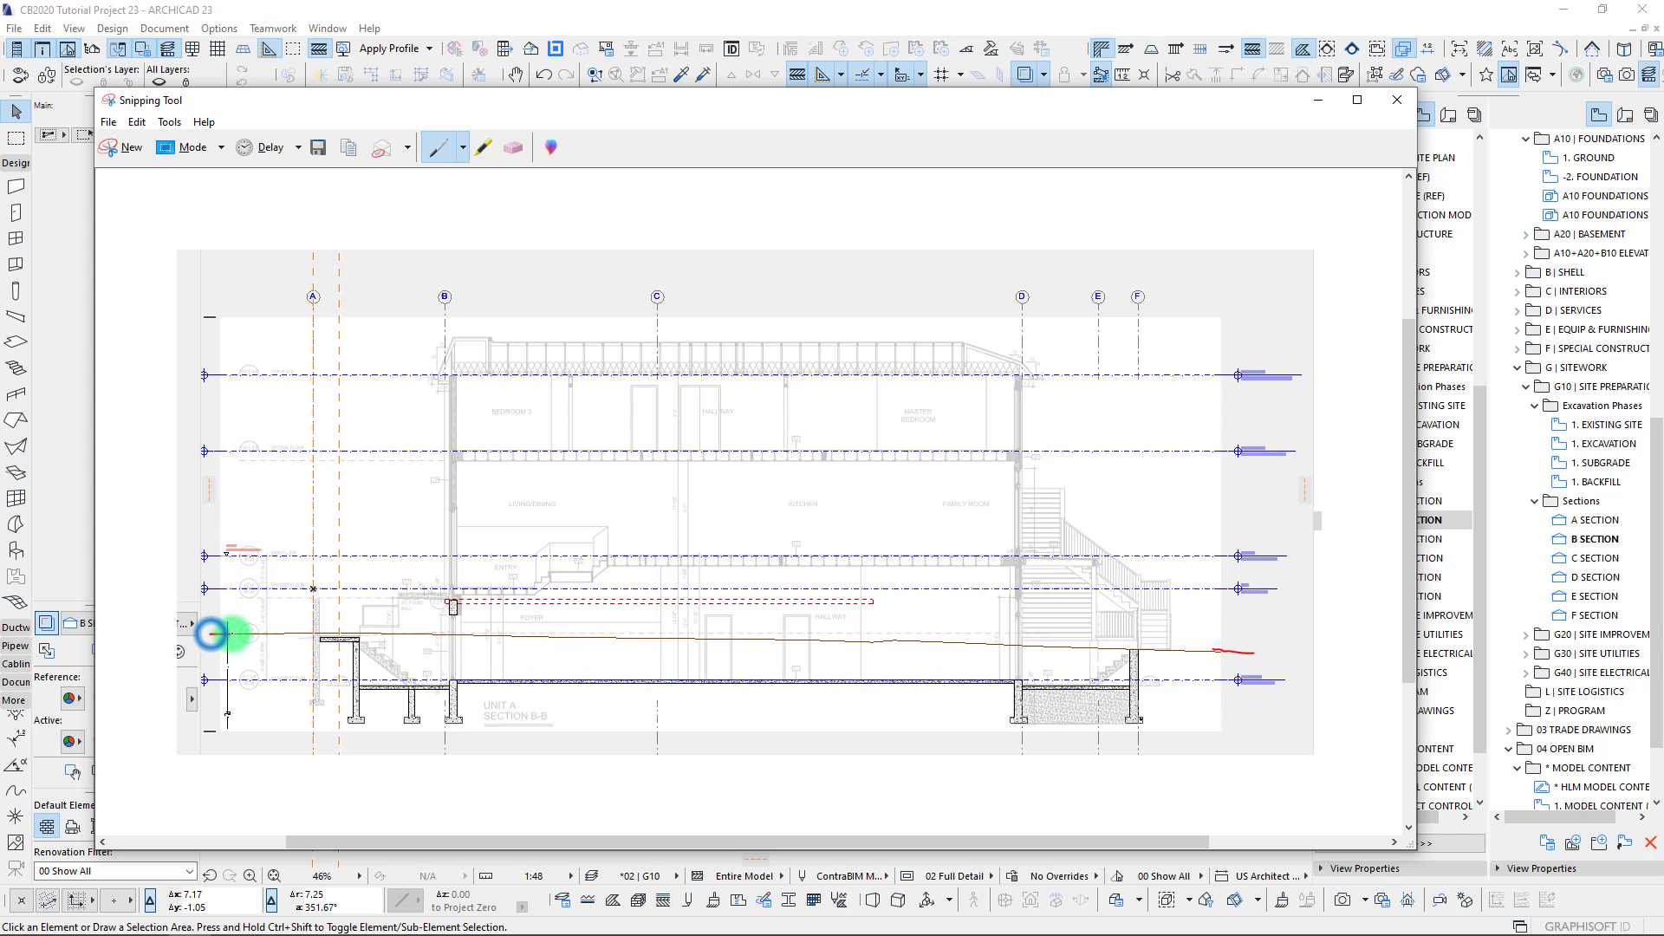
{"action": "left_click_drag", "start_coordinate": [212, 635], "coordinate": [241, 635]}
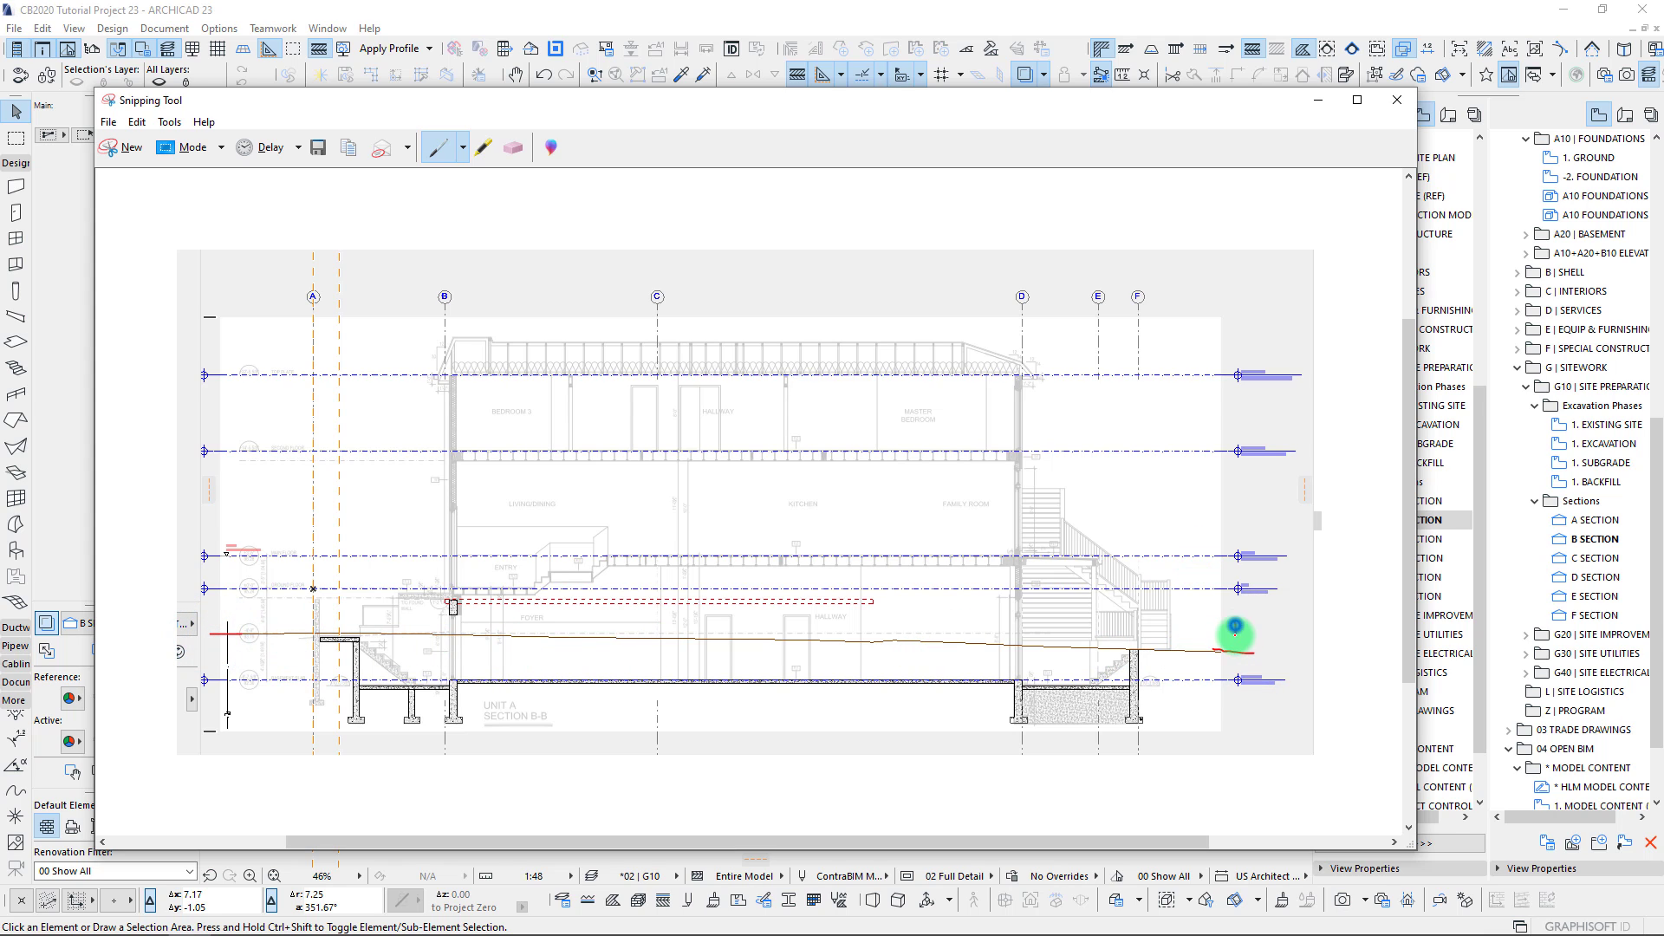
{"action": "mouse_move", "coordinate": [1231, 617]}
{"action": "left_mouse_down"}
{"action": "mouse_move", "coordinate": [1236, 638]}
{"action": "mouse_move", "coordinate": [1283, 638]}
{"action": "left_mouse_up"}
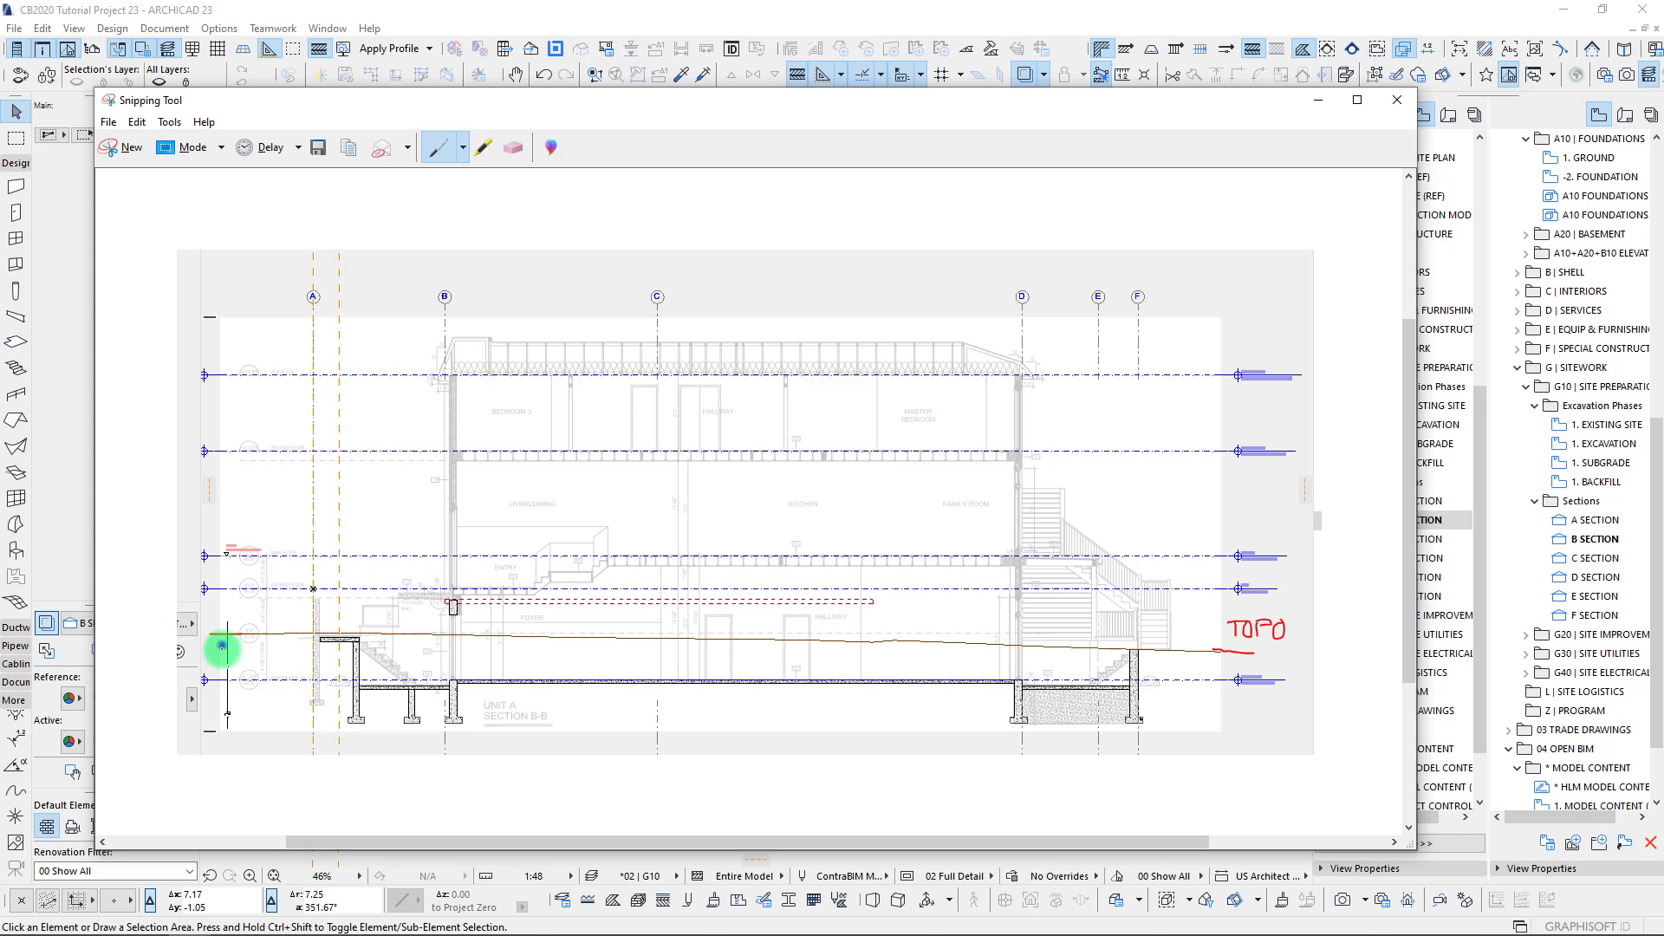
{"action": "mouse_move", "coordinate": [210, 635]}
{"action": "left_mouse_down"}
{"action": "mouse_move", "coordinate": [260, 634]}
{"action": "mouse_move", "coordinate": [218, 718]}
{"action": "mouse_move", "coordinate": [242, 747]}
{"action": "left_mouse_up"}
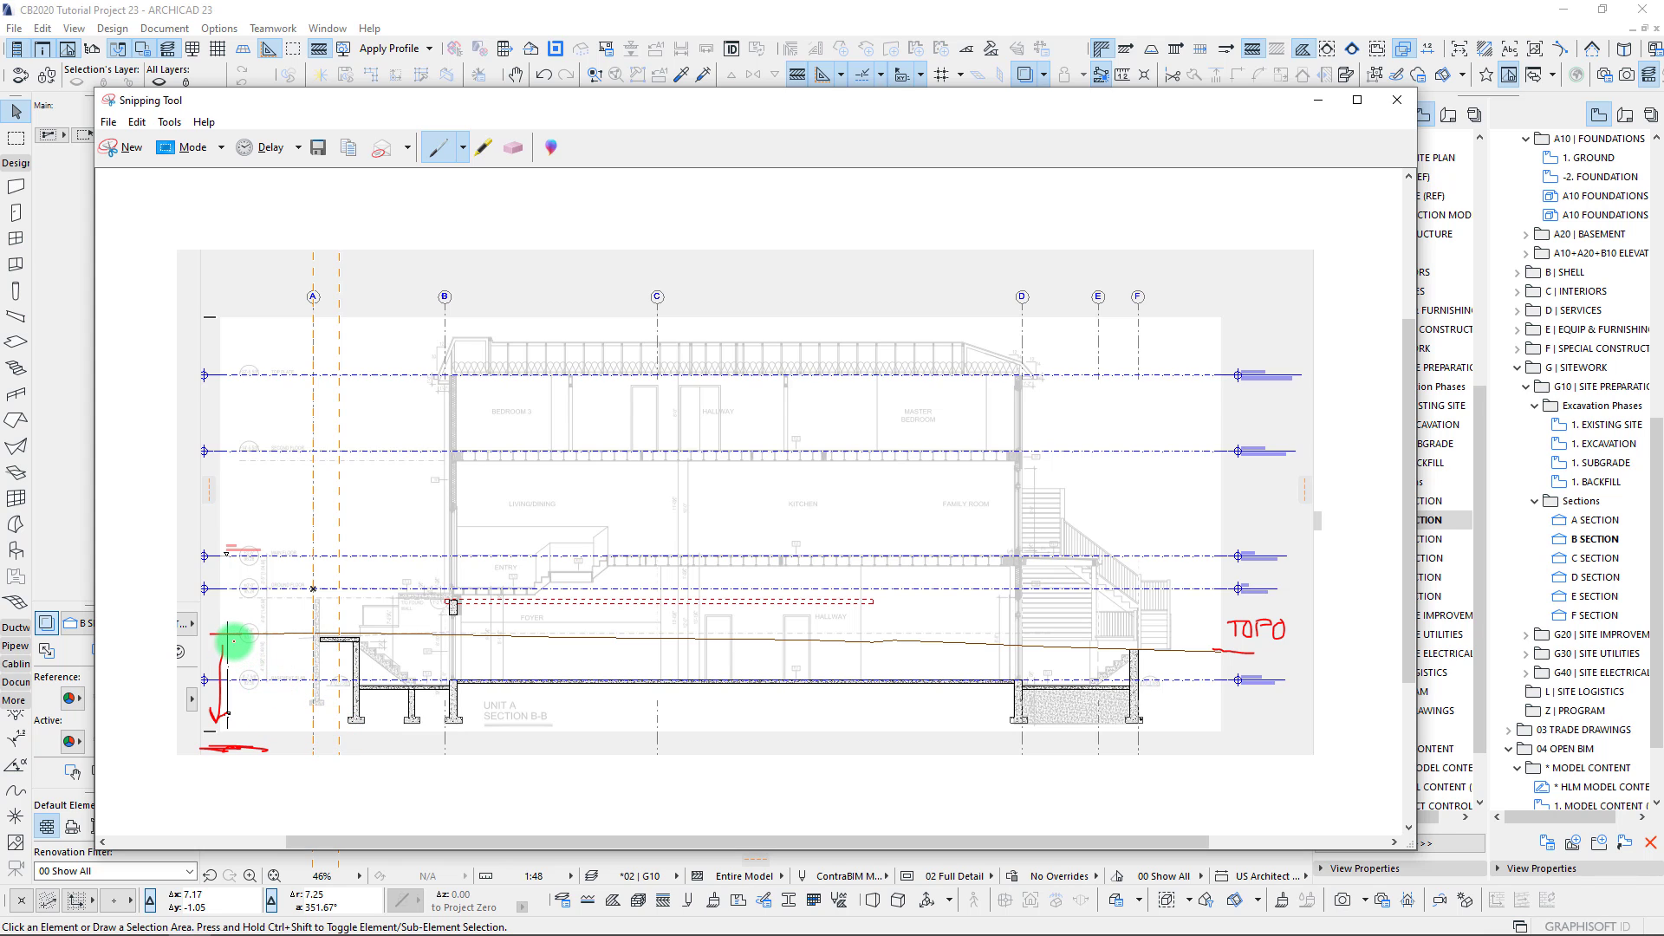
Sketch dashed red excavation slopes with footing arrows, and write SUBGRADE below the section.
{"action": "mouse_move", "coordinate": [234, 641]}
{"action": "left_mouse_down"}
{"action": "mouse_move", "coordinate": [339, 724]}
{"action": "mouse_move", "coordinate": [460, 726]}
{"action": "mouse_move", "coordinate": [537, 689]}
{"action": "mouse_move", "coordinate": [845, 682]}
{"action": "left_mouse_up"}
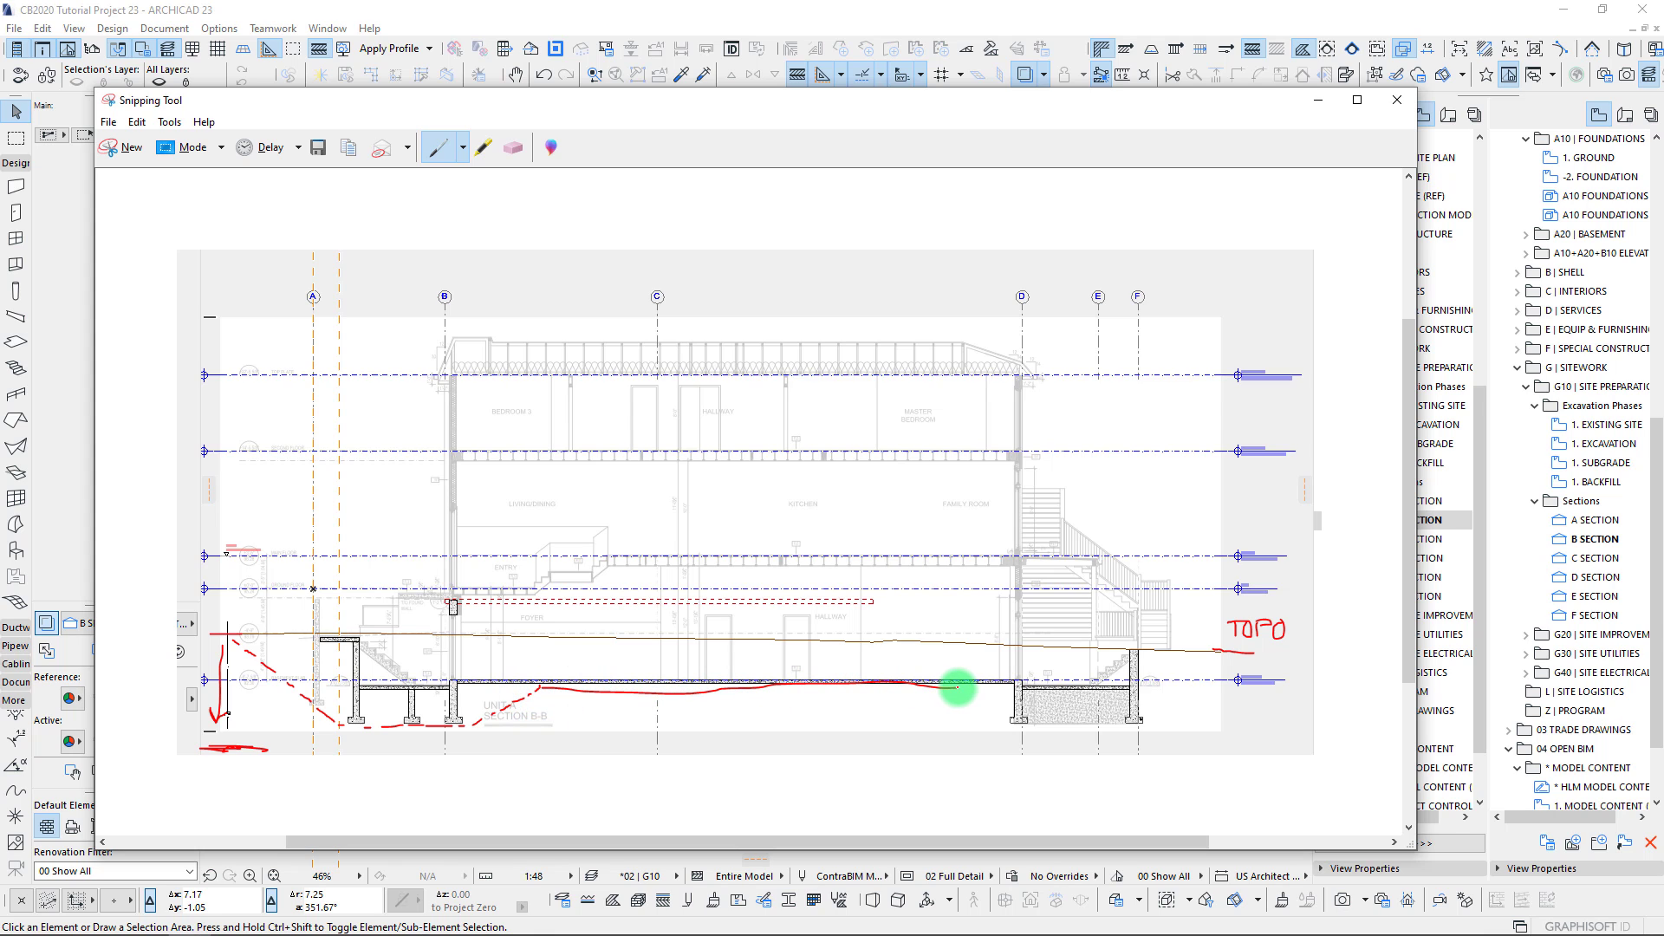
{"action": "mouse_move", "coordinate": [968, 693]}
{"action": "left_mouse_down"}
{"action": "mouse_move", "coordinate": [1007, 720]}
{"action": "mouse_move", "coordinate": [1138, 726]}
{"action": "mouse_move", "coordinate": [1255, 650]}
{"action": "left_mouse_up"}
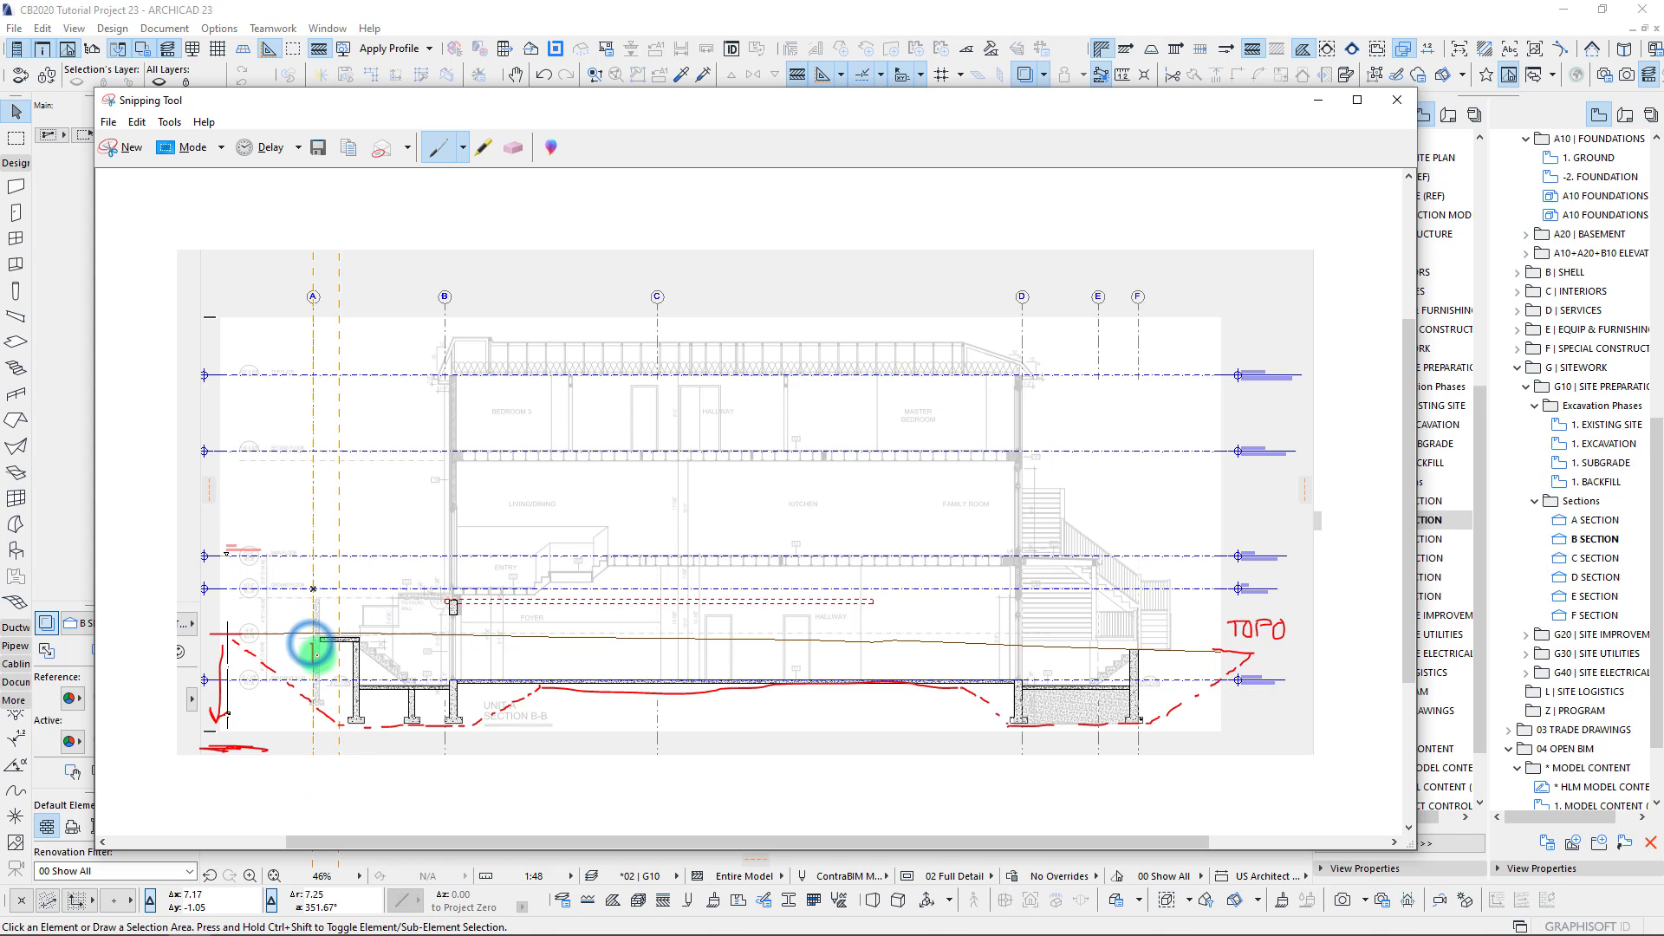
{"action": "mouse_move", "coordinate": [318, 637]}
{"action": "left_mouse_down"}
{"action": "mouse_move", "coordinate": [318, 664]}
{"action": "mouse_move", "coordinate": [343, 670]}
{"action": "left_mouse_up"}
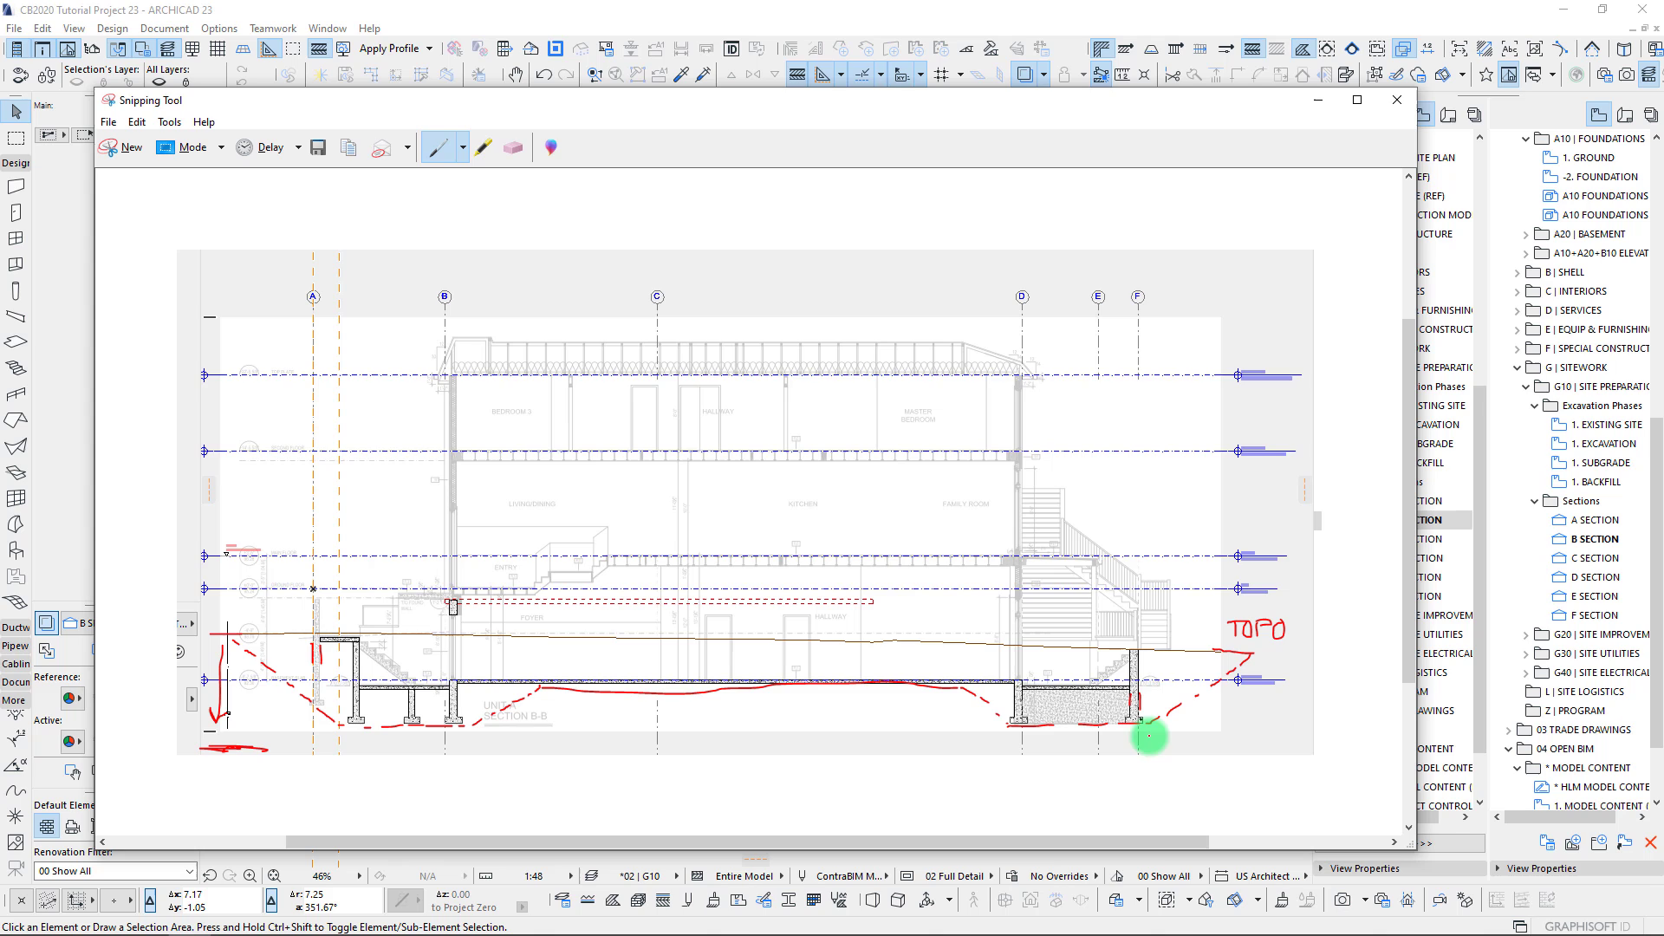
{"action": "left_click_drag", "start_coordinate": [1144, 744], "coordinate": [1142, 727]}
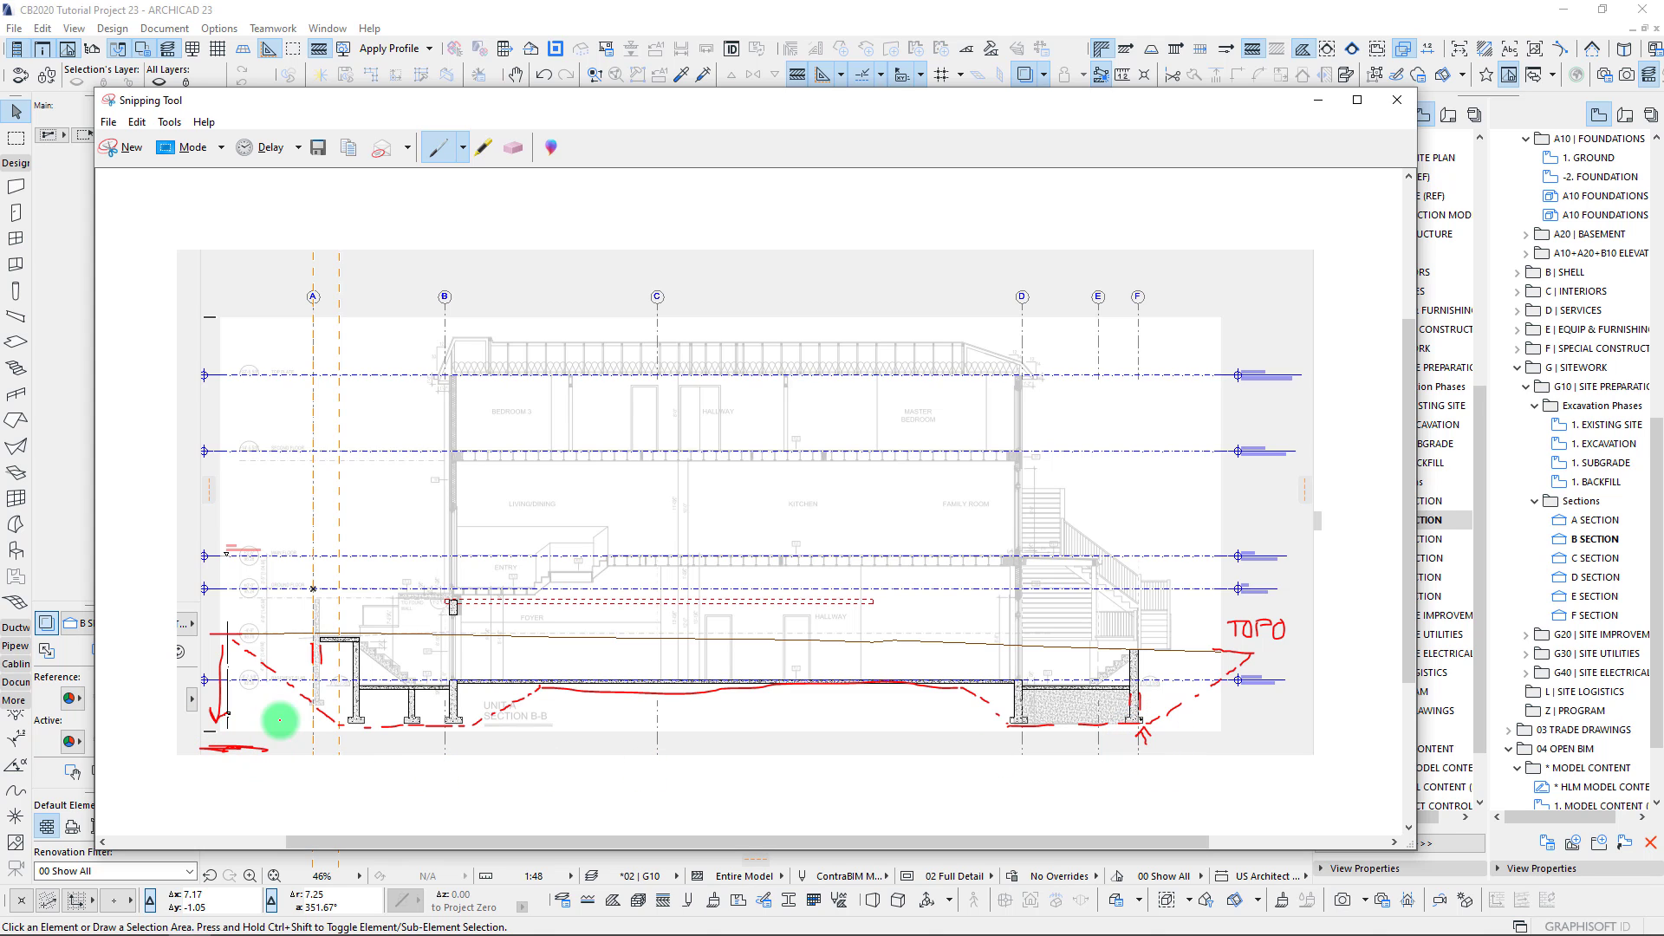
{"action": "left_click_drag", "start_coordinate": [293, 726], "coordinate": [305, 708]}
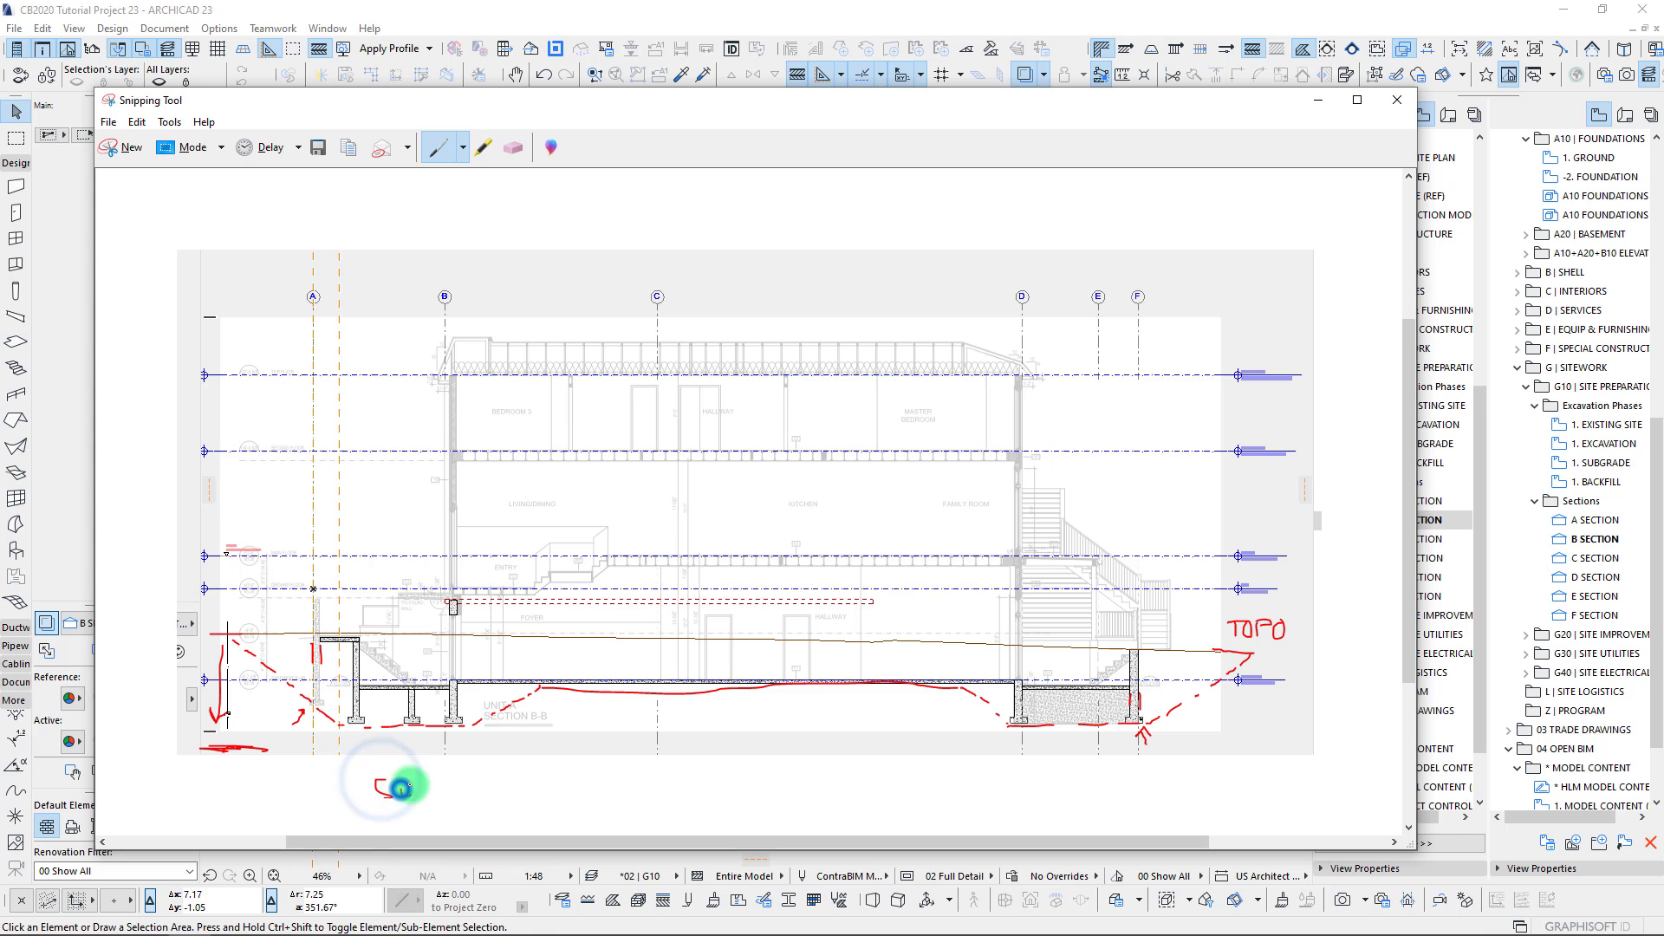
{"action": "left_click_drag", "start_coordinate": [379, 780], "coordinate": [494, 793]}
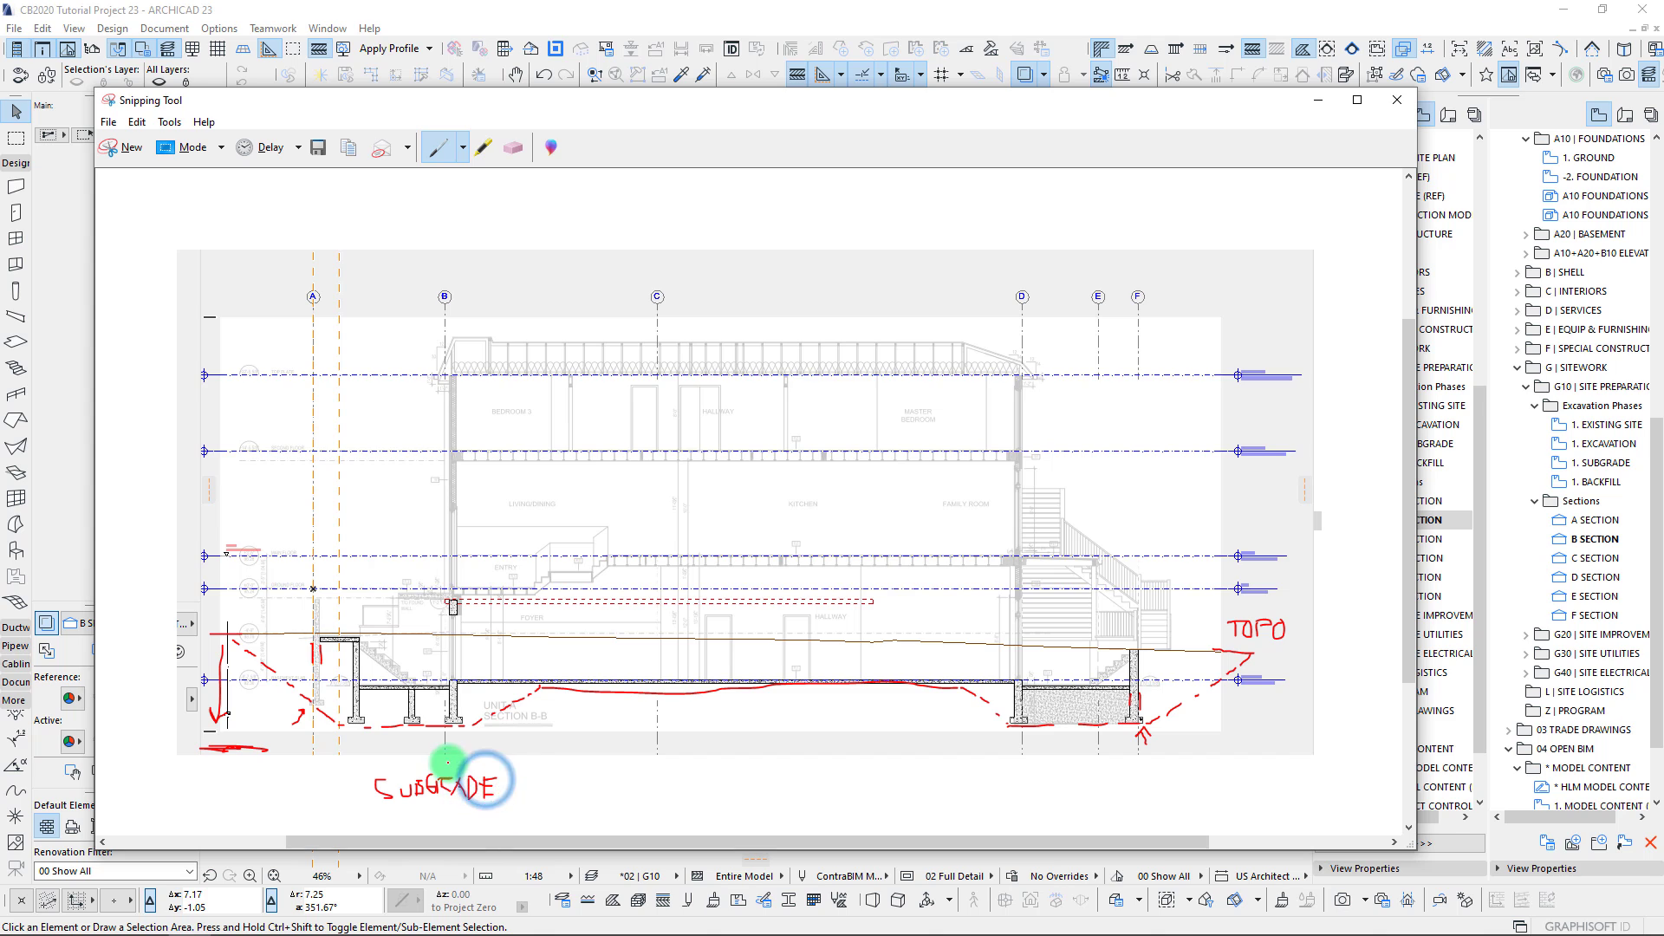
{"action": "left_click_drag", "start_coordinate": [452, 723], "coordinate": [448, 761]}
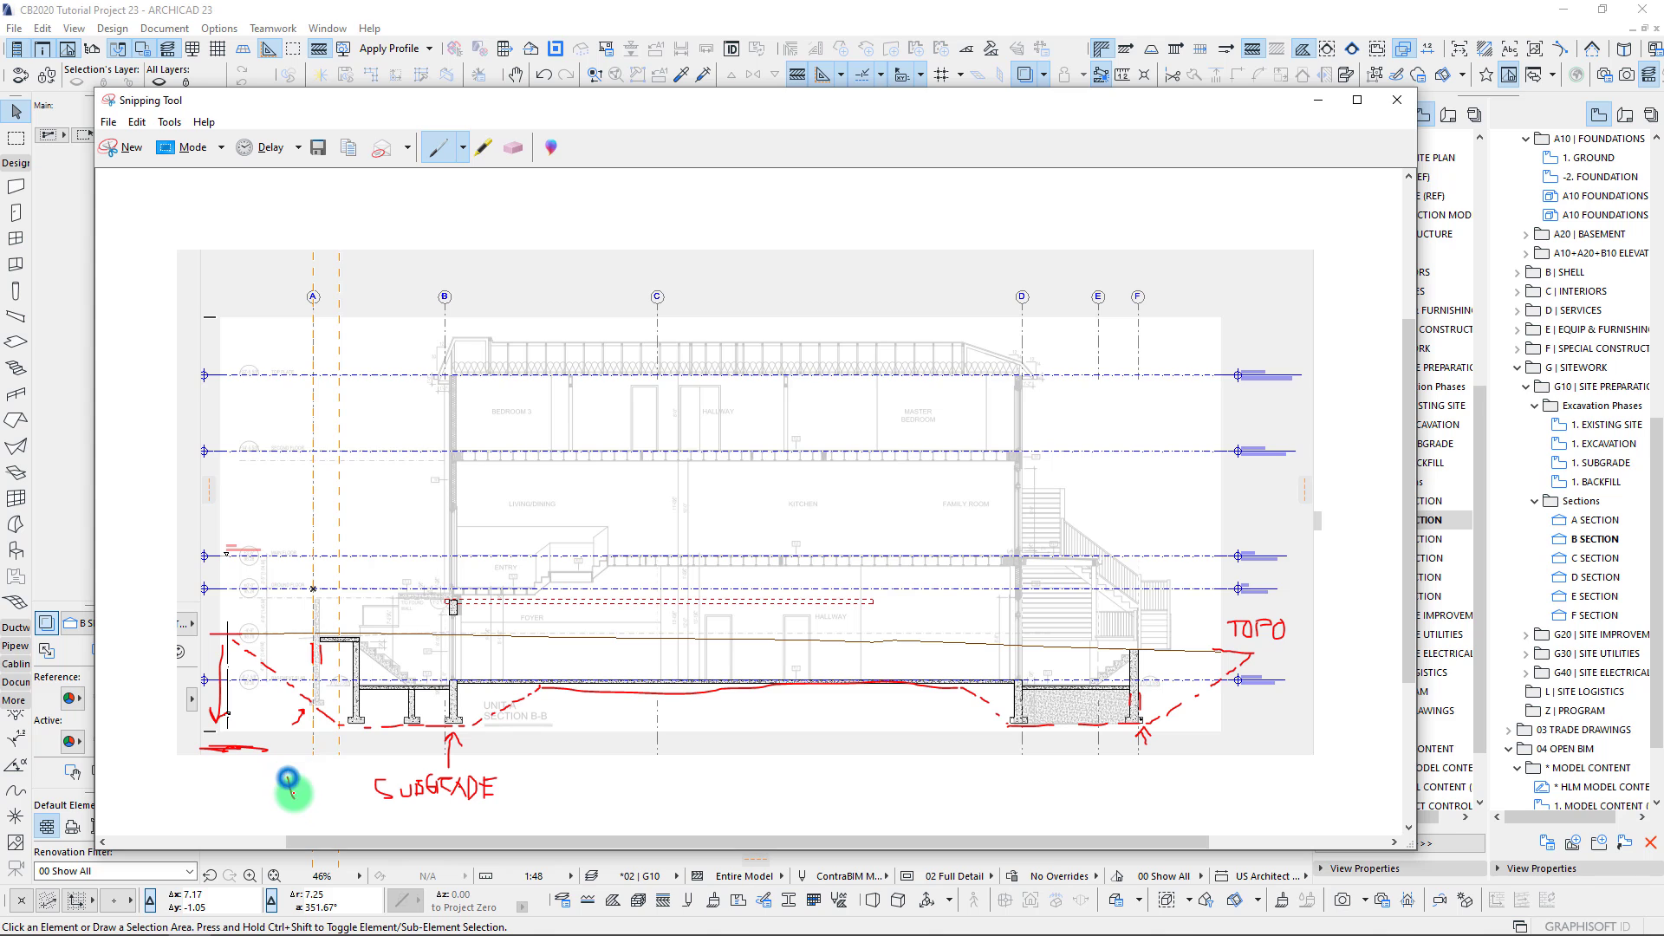
Add '*1 —' before SUBGRADE and an arrowhead below TOPO.
{"action": "mouse_move", "coordinate": [288, 777]}
{"action": "left_mouse_down"}
{"action": "mouse_move", "coordinate": [294, 794]}
{"action": "mouse_move", "coordinate": [367, 789]}
{"action": "left_mouse_up"}
{"action": "left_click_drag", "start_coordinate": [663, 102], "coordinate": [666, 95]}
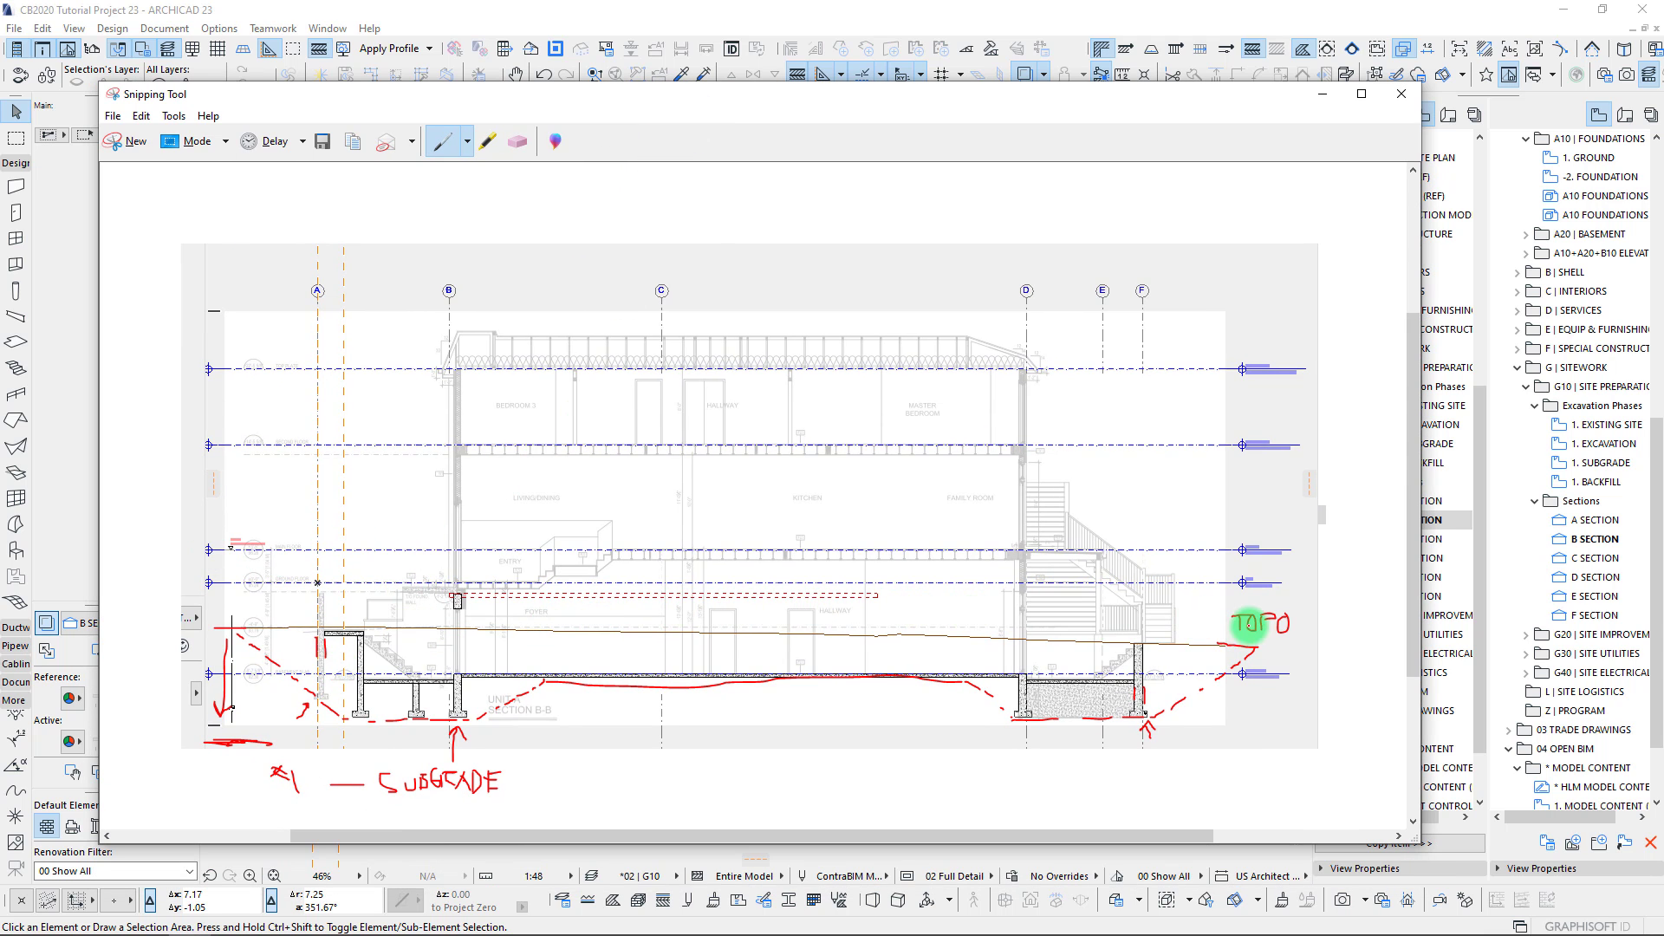
{"action": "left_click_drag", "start_coordinate": [1229, 640], "coordinate": [1254, 649]}
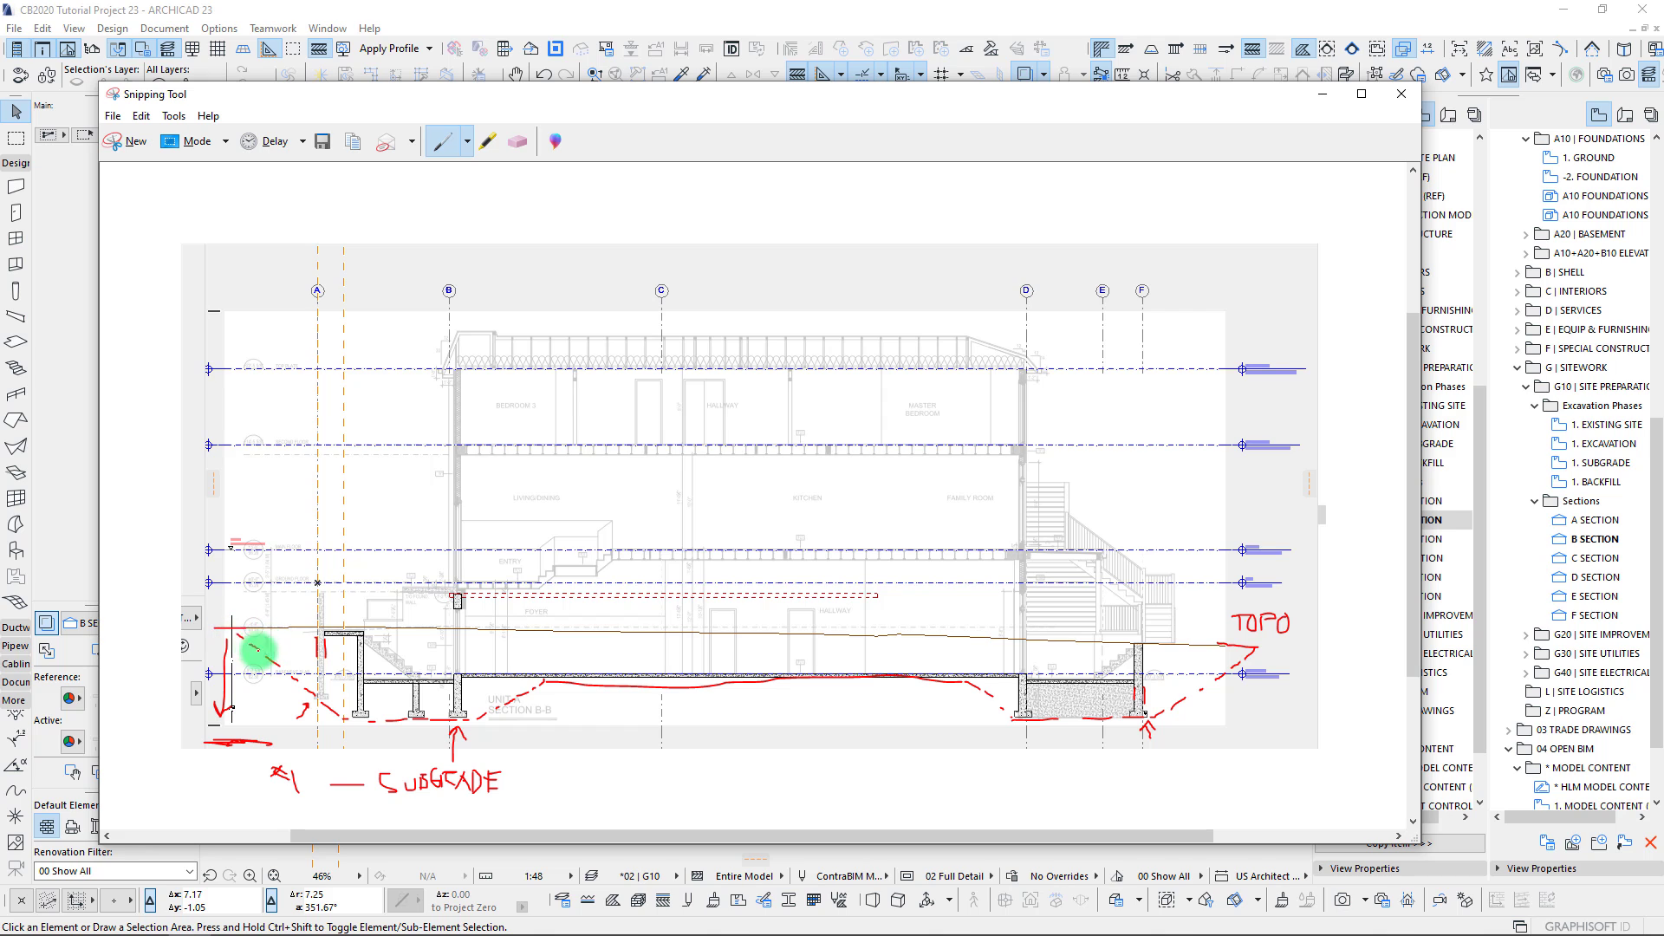
Draw the red subgrade curve along the slab and loop around each footing.
{"action": "mouse_move", "coordinate": [240, 635]}
{"action": "left_mouse_down"}
{"action": "mouse_move", "coordinate": [338, 713]}
{"action": "mouse_move", "coordinate": [449, 729]}
{"action": "left_mouse_up"}
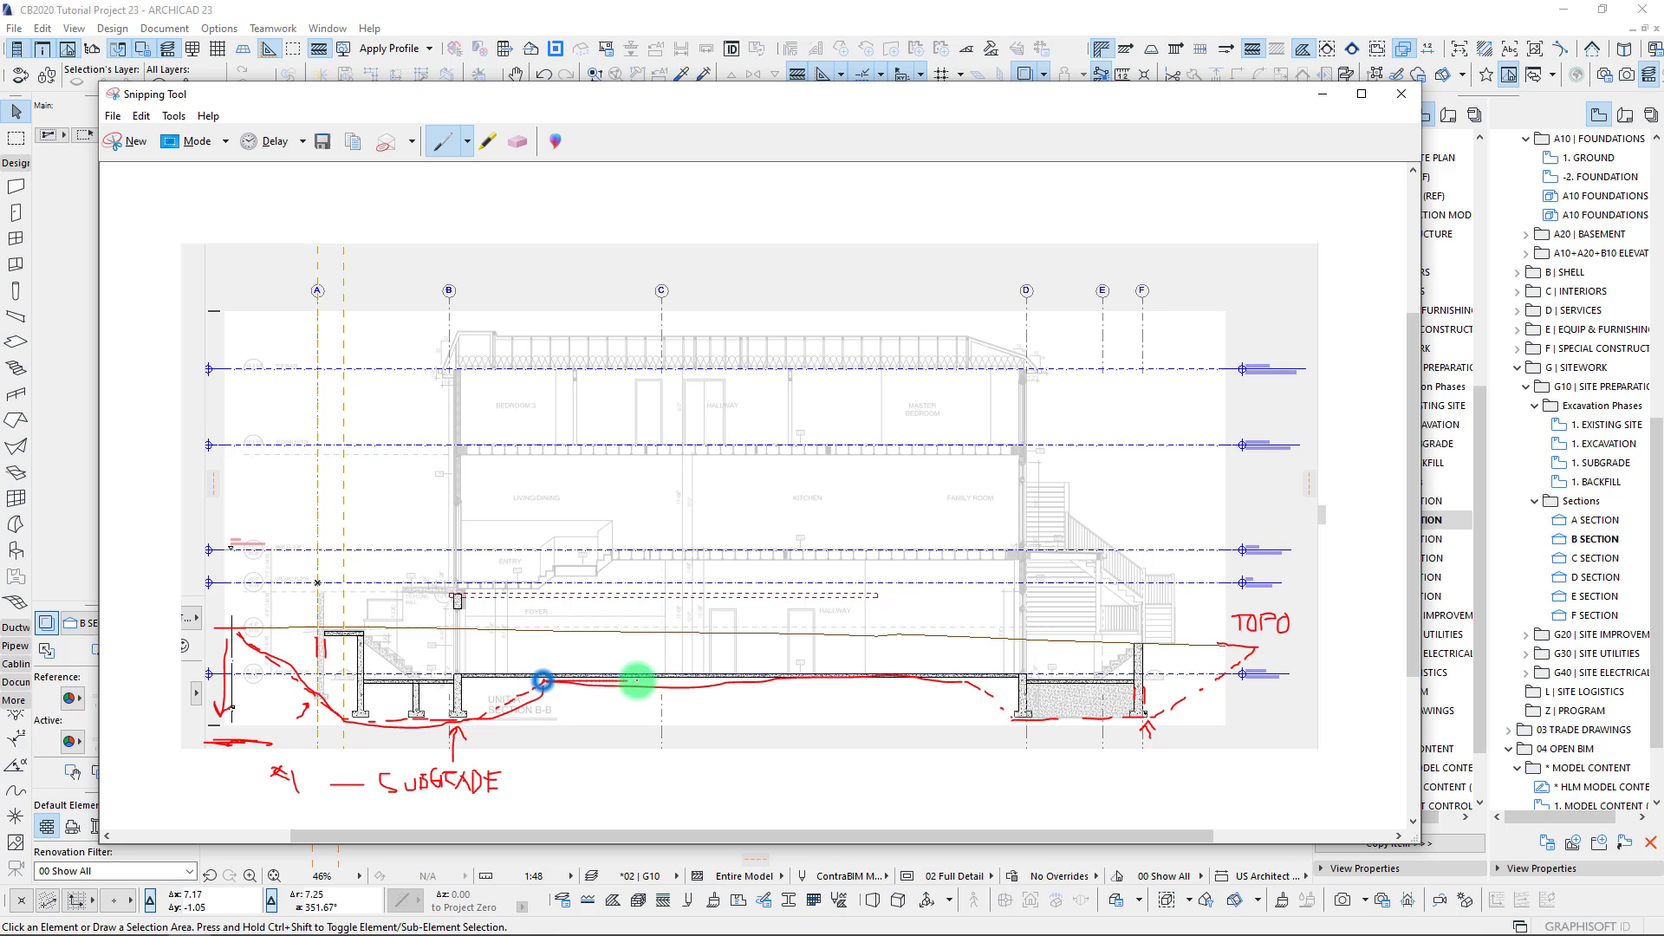
{"action": "mouse_move", "coordinate": [637, 680]}
{"action": "left_mouse_down"}
{"action": "mouse_move", "coordinate": [910, 681]}
{"action": "mouse_move", "coordinate": [1144, 731]}
{"action": "mouse_move", "coordinate": [1257, 647]}
{"action": "left_mouse_up"}
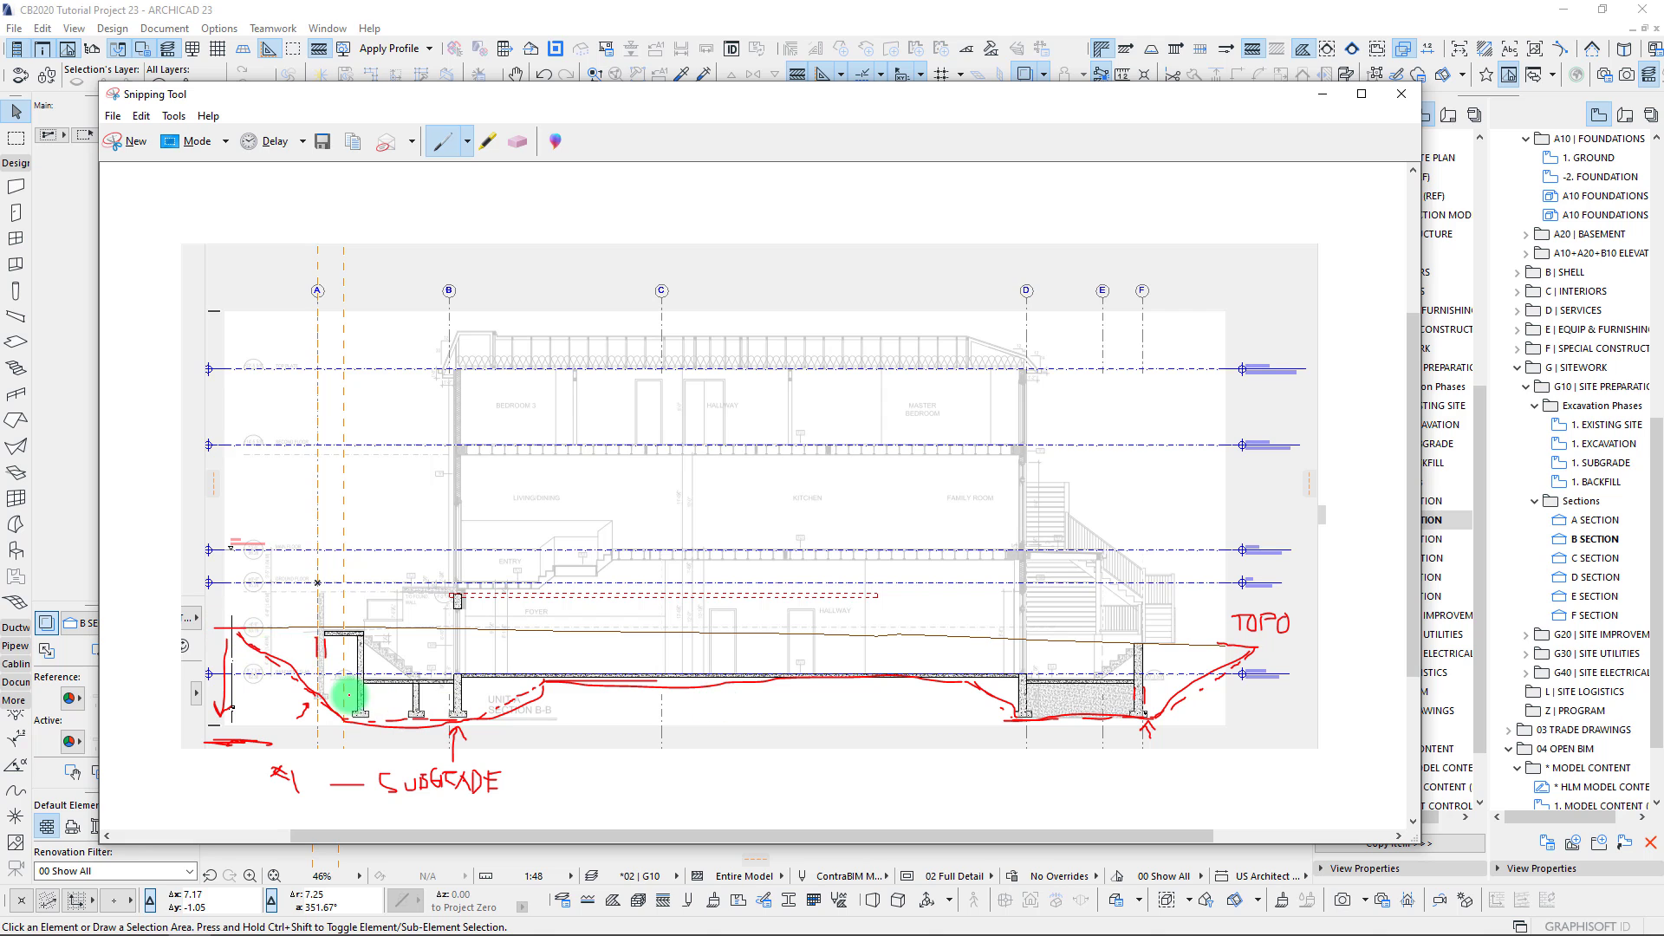
{"action": "left_click_drag", "start_coordinate": [340, 716], "coordinate": [355, 723]}
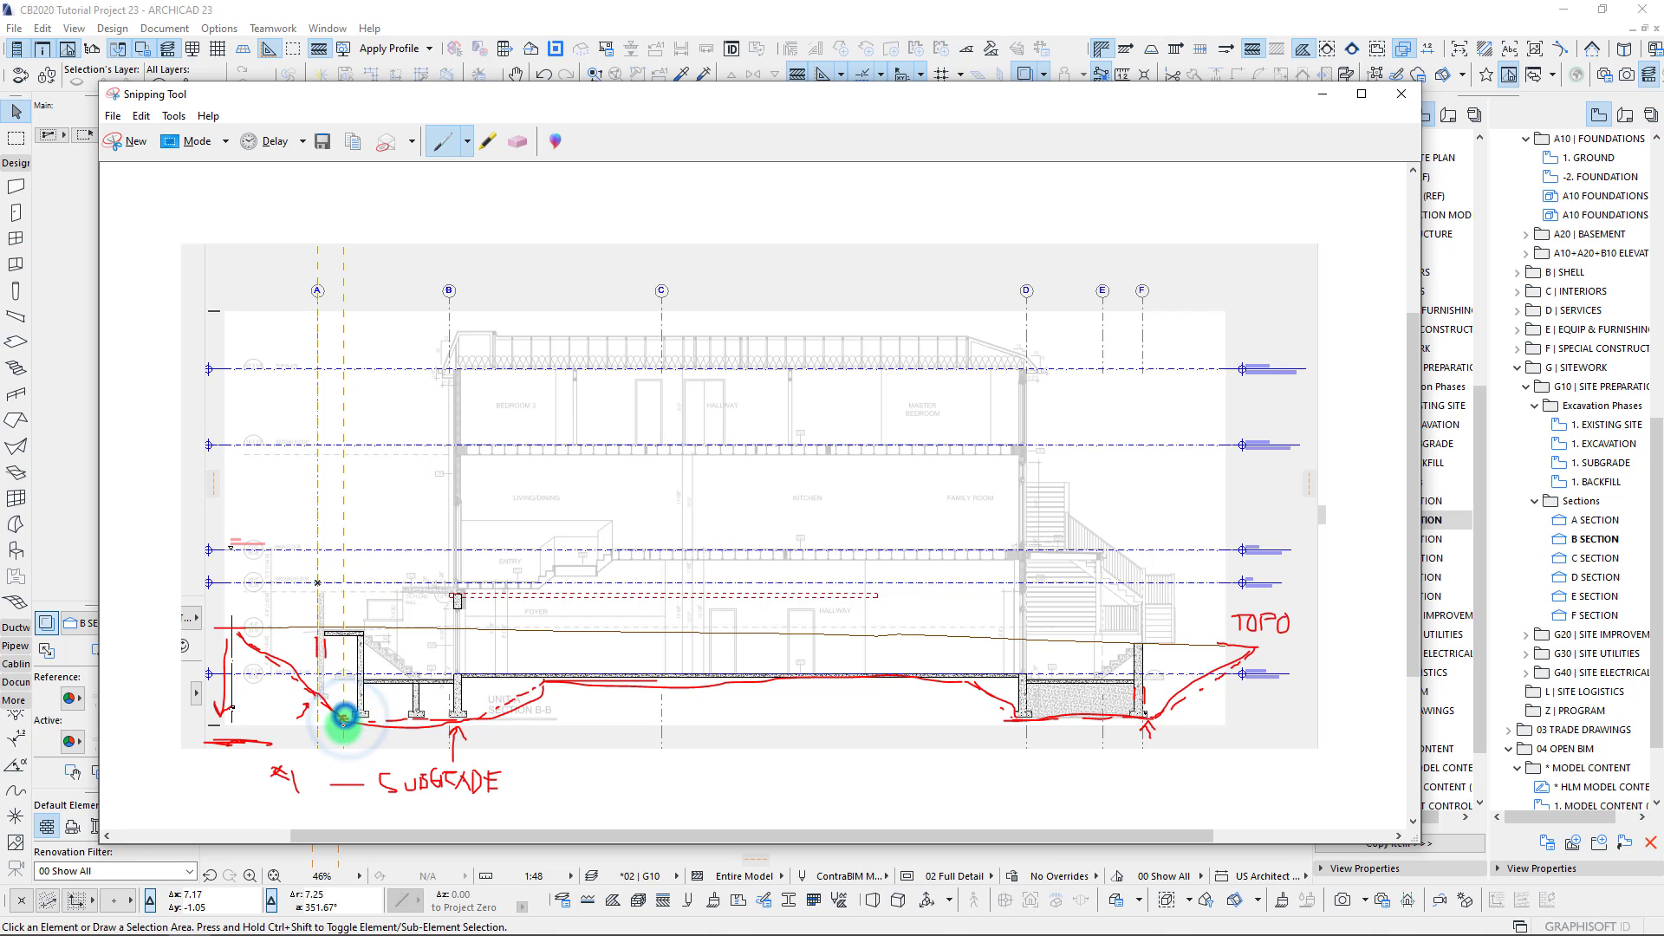
{"action": "left_click_drag", "start_coordinate": [476, 712], "coordinate": [489, 721]}
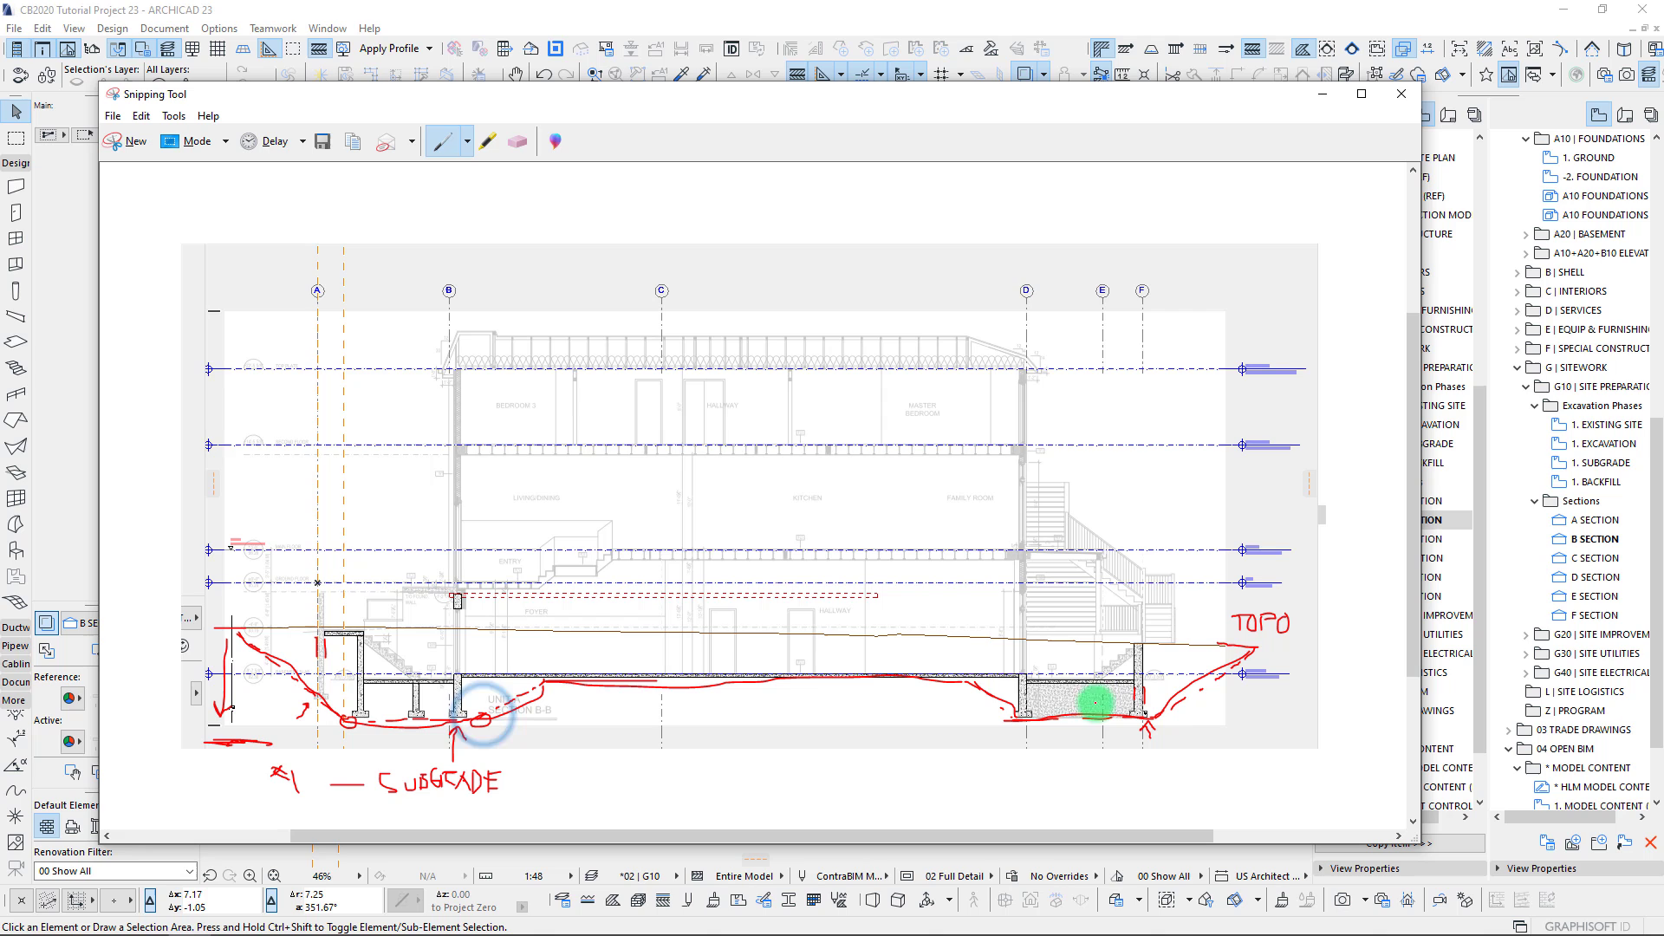
{"action": "left_click_drag", "start_coordinate": [549, 672], "coordinate": [568, 684]}
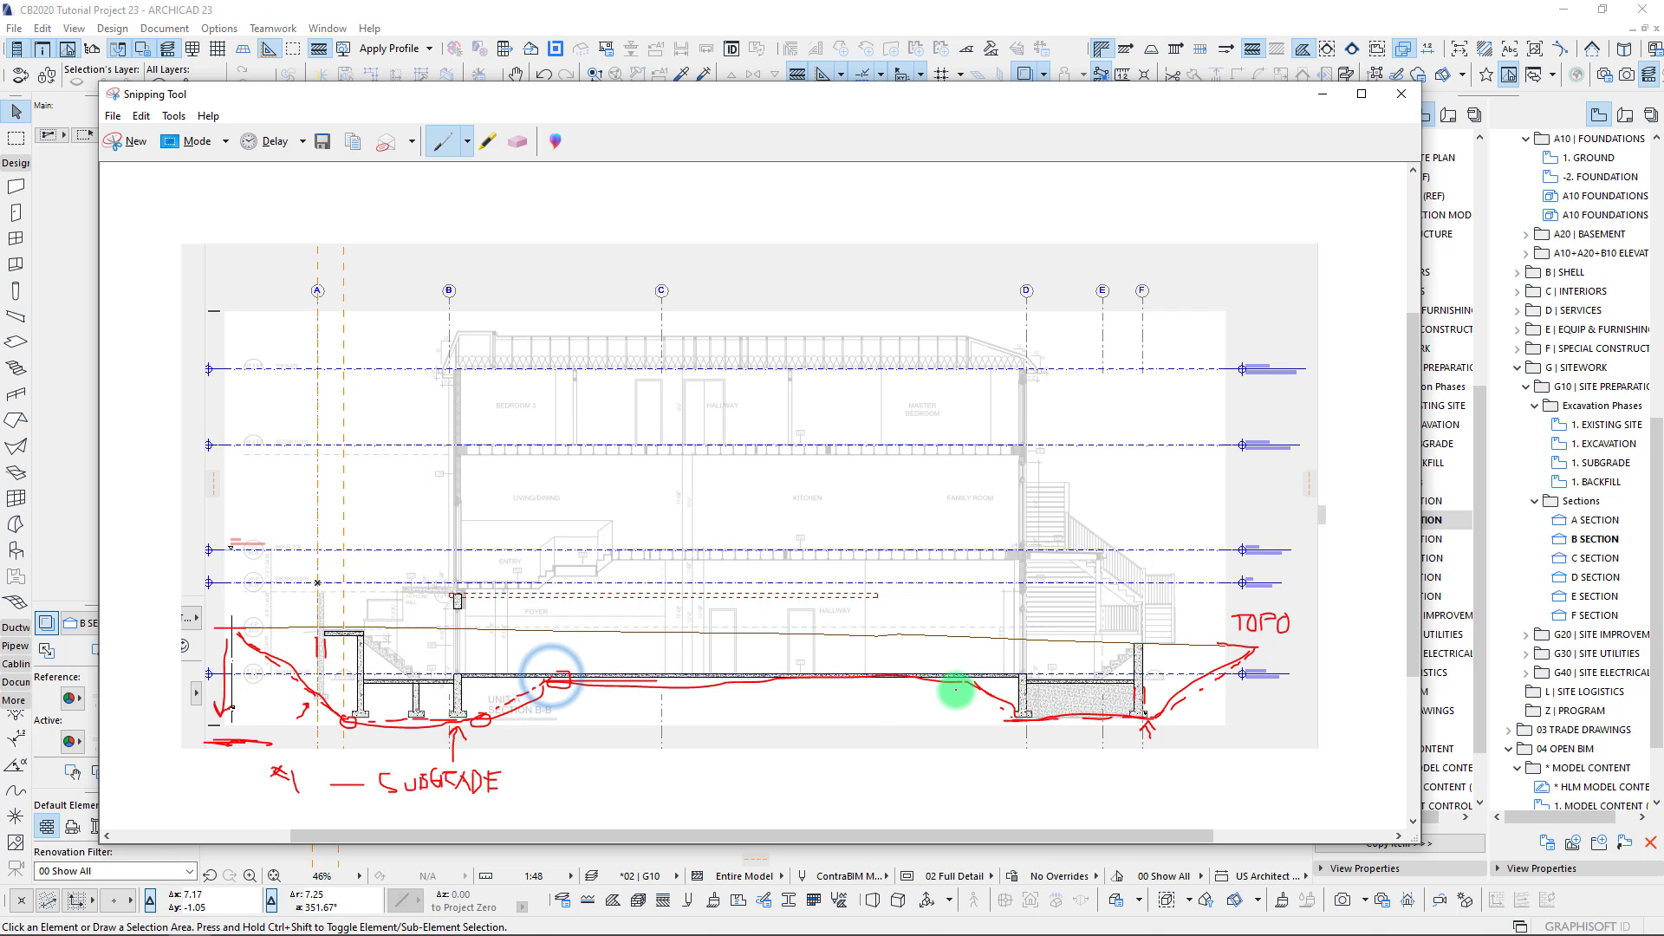
{"action": "left_click_drag", "start_coordinate": [1002, 709], "coordinate": [1021, 723]}
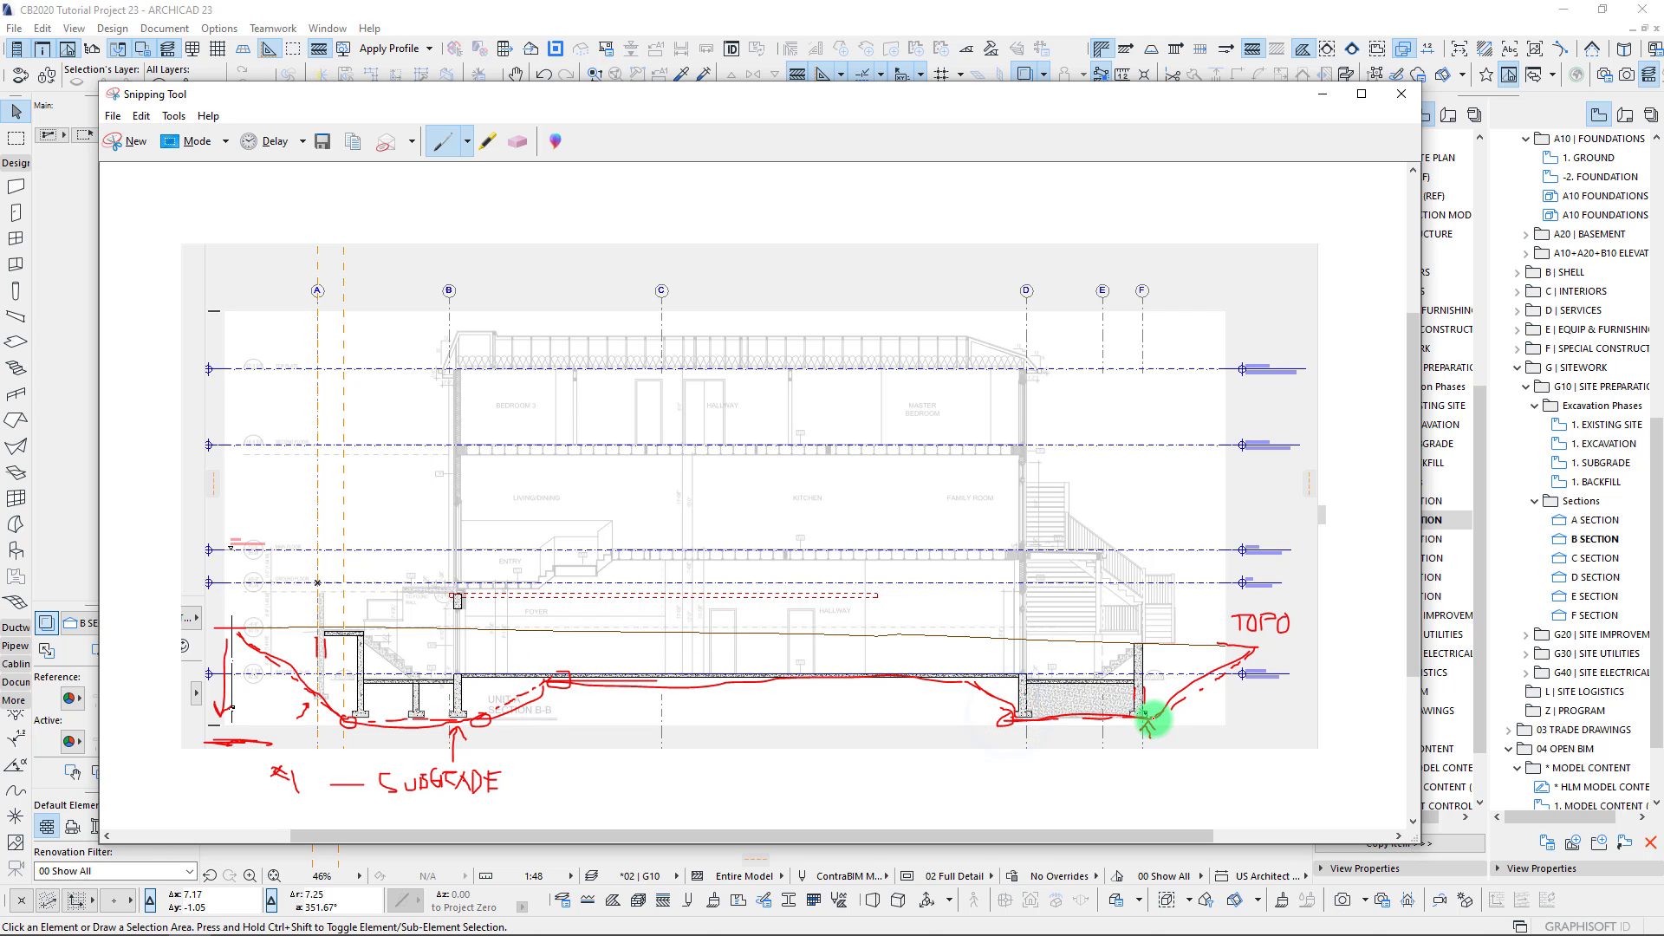
{"action": "left_click_drag", "start_coordinate": [1146, 713], "coordinate": [1160, 728]}
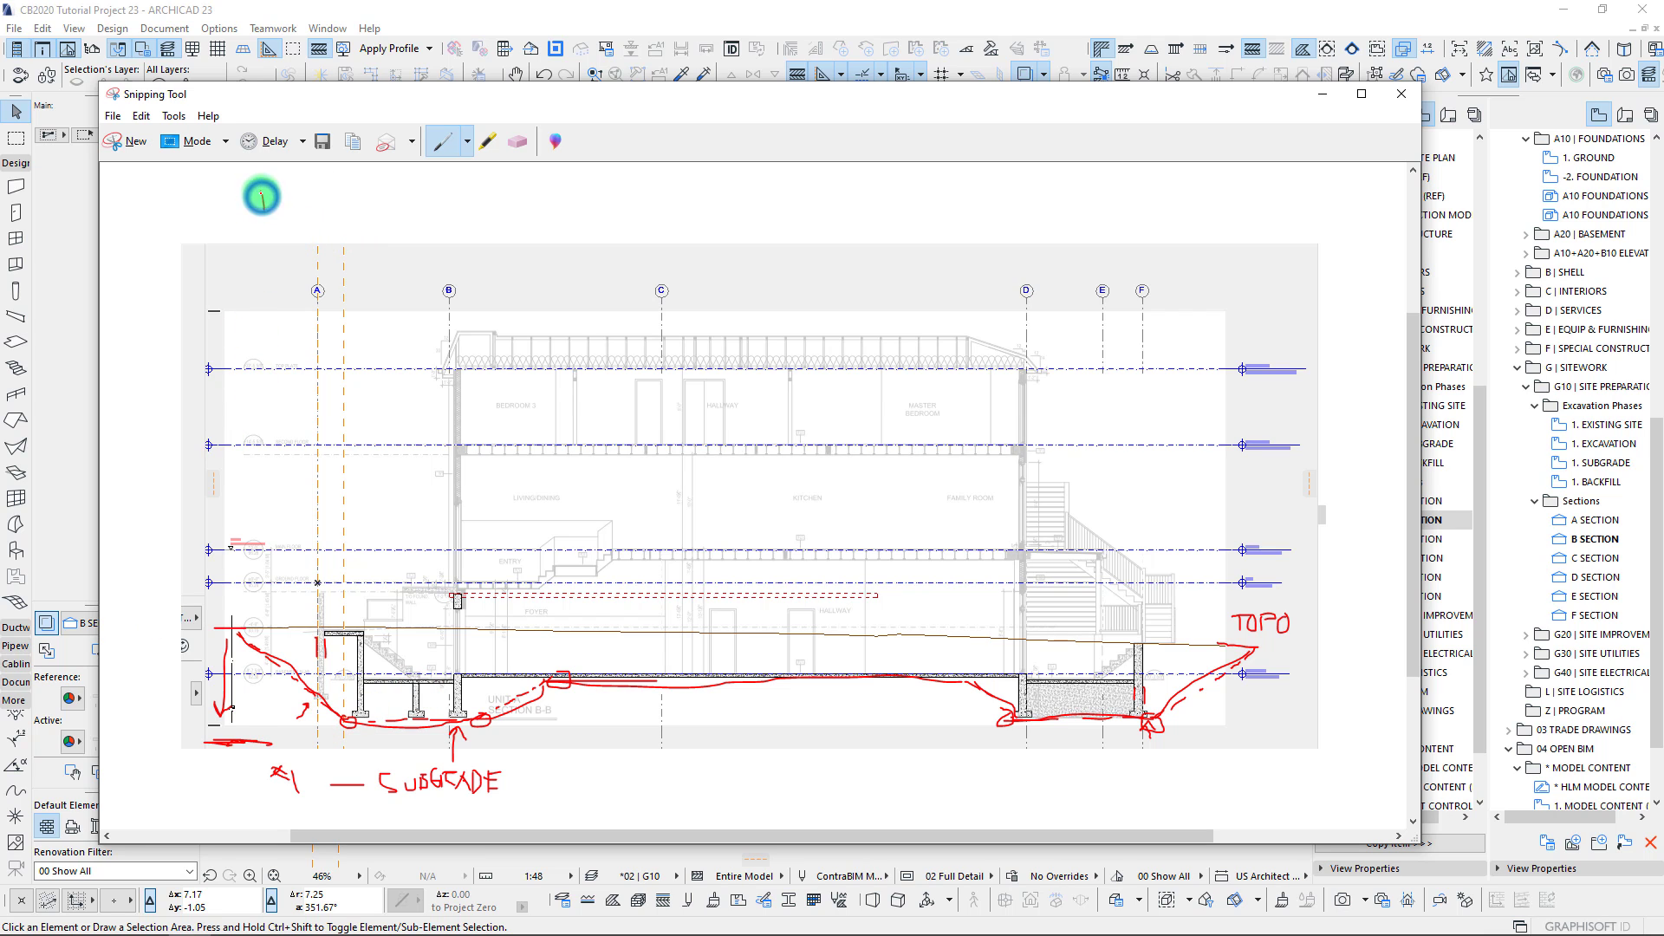
Write the red '1 – TOPO / MASS / SUB.' legend with underlines and SUB's full stop.
{"action": "left_click_drag", "start_coordinate": [254, 195], "coordinate": [403, 199]}
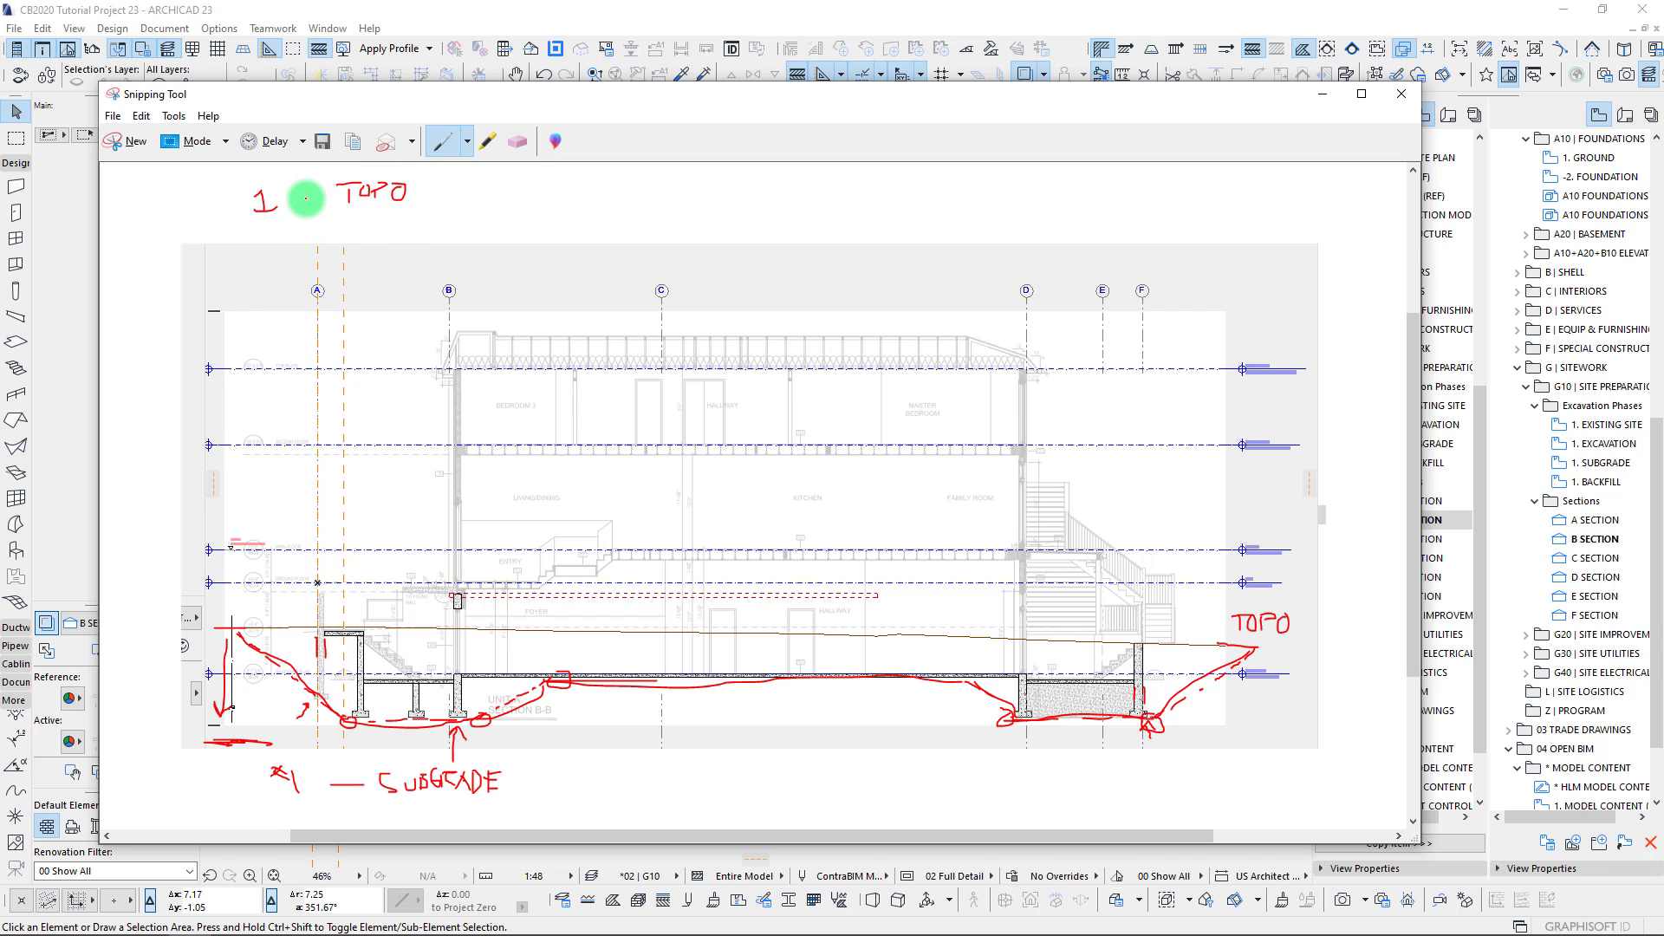
{"action": "left_click_drag", "start_coordinate": [299, 196], "coordinate": [315, 196]}
{"action": "left_click_drag", "start_coordinate": [298, 276], "coordinate": [387, 282]}
{"action": "left_click", "coordinate": [393, 278]}
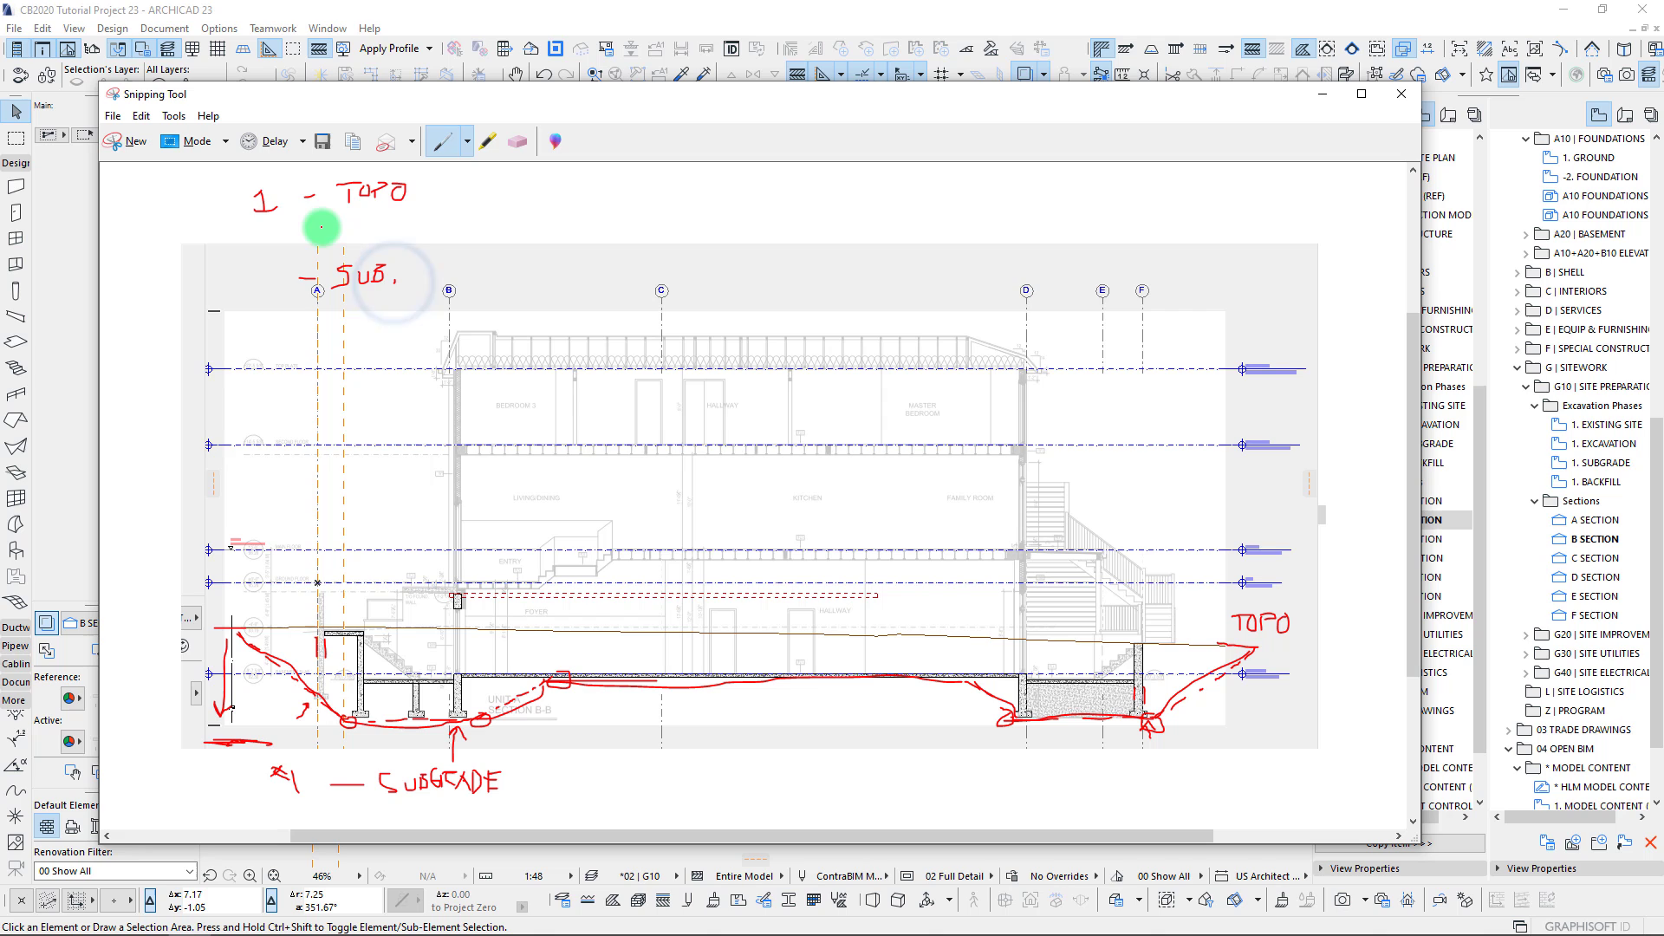
{"action": "left_click_drag", "start_coordinate": [318, 214], "coordinate": [440, 214]}
{"action": "mouse_move", "coordinate": [328, 253]}
{"action": "left_mouse_down"}
{"action": "mouse_move", "coordinate": [434, 250]}
{"action": "mouse_move", "coordinate": [364, 224]}
{"action": "mouse_move", "coordinate": [403, 246]}
{"action": "left_mouse_up"}
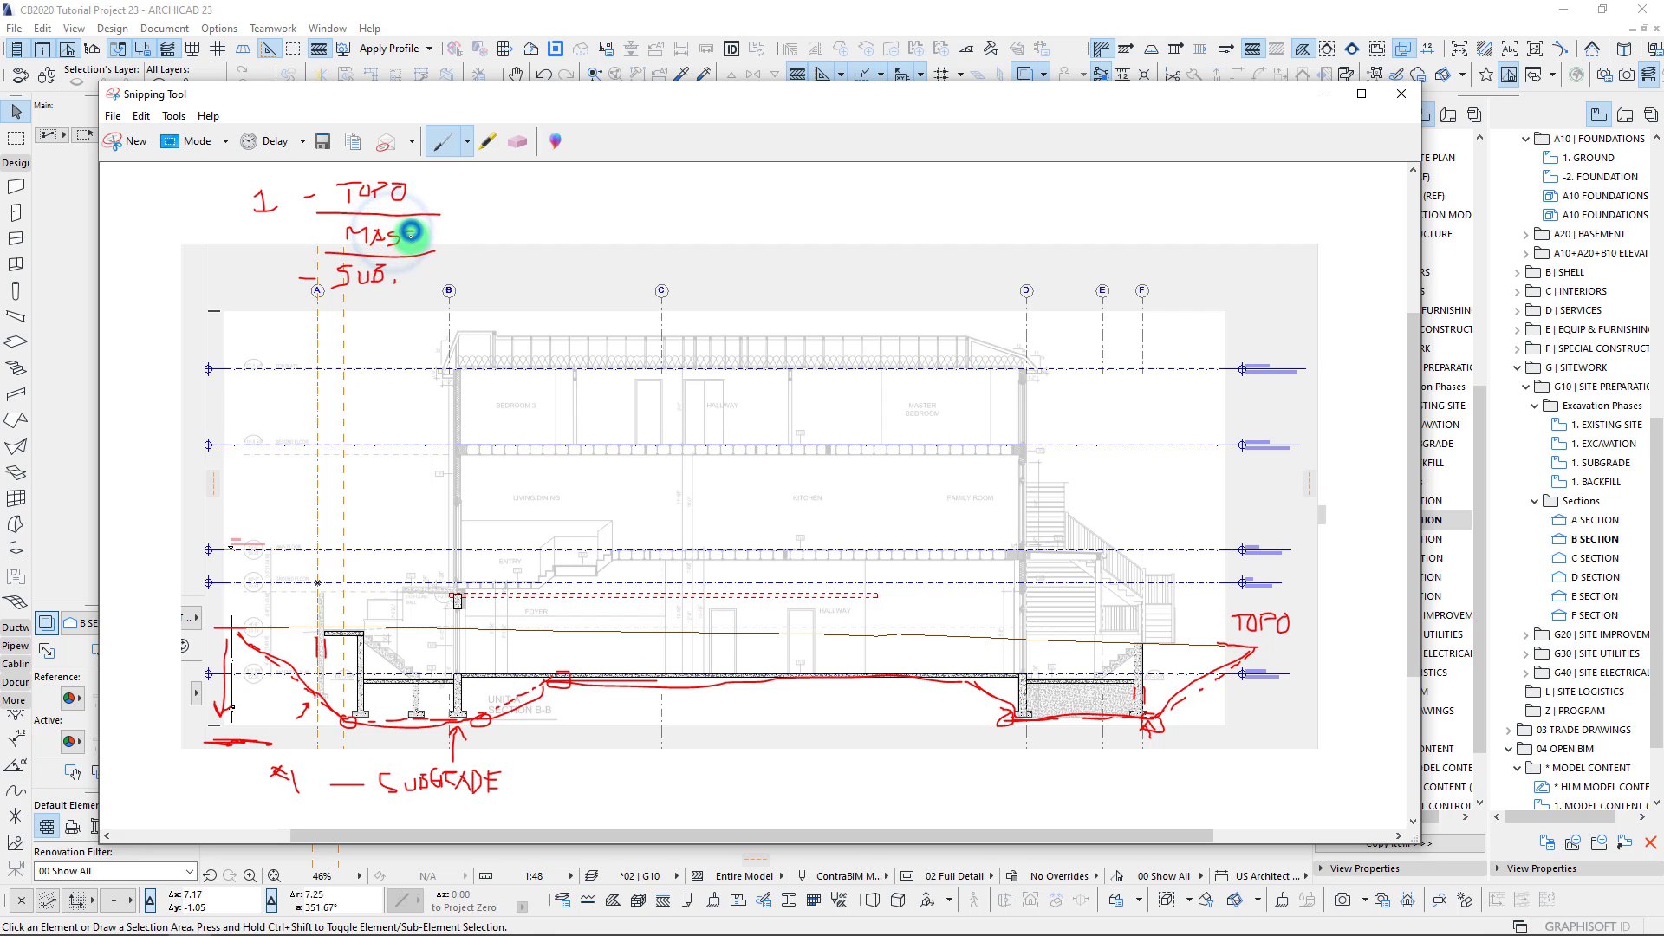
{"action": "left_click", "coordinate": [396, 279]}
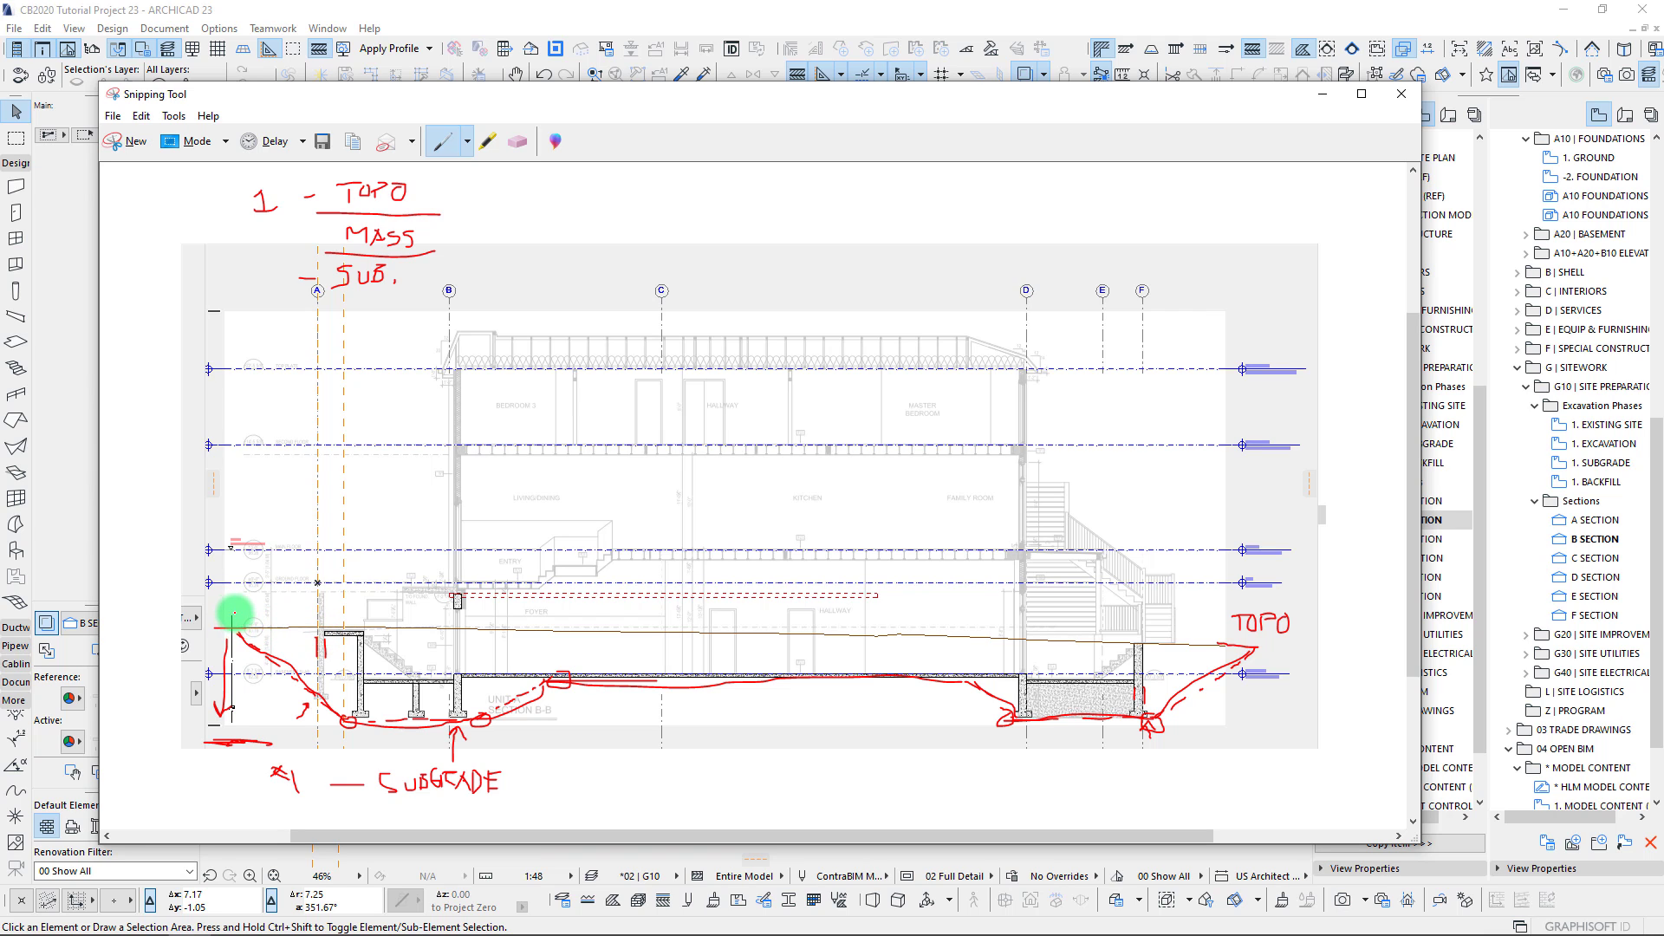
Switch the pen ink to blue.
{"action": "left_click", "coordinate": [233, 602]}
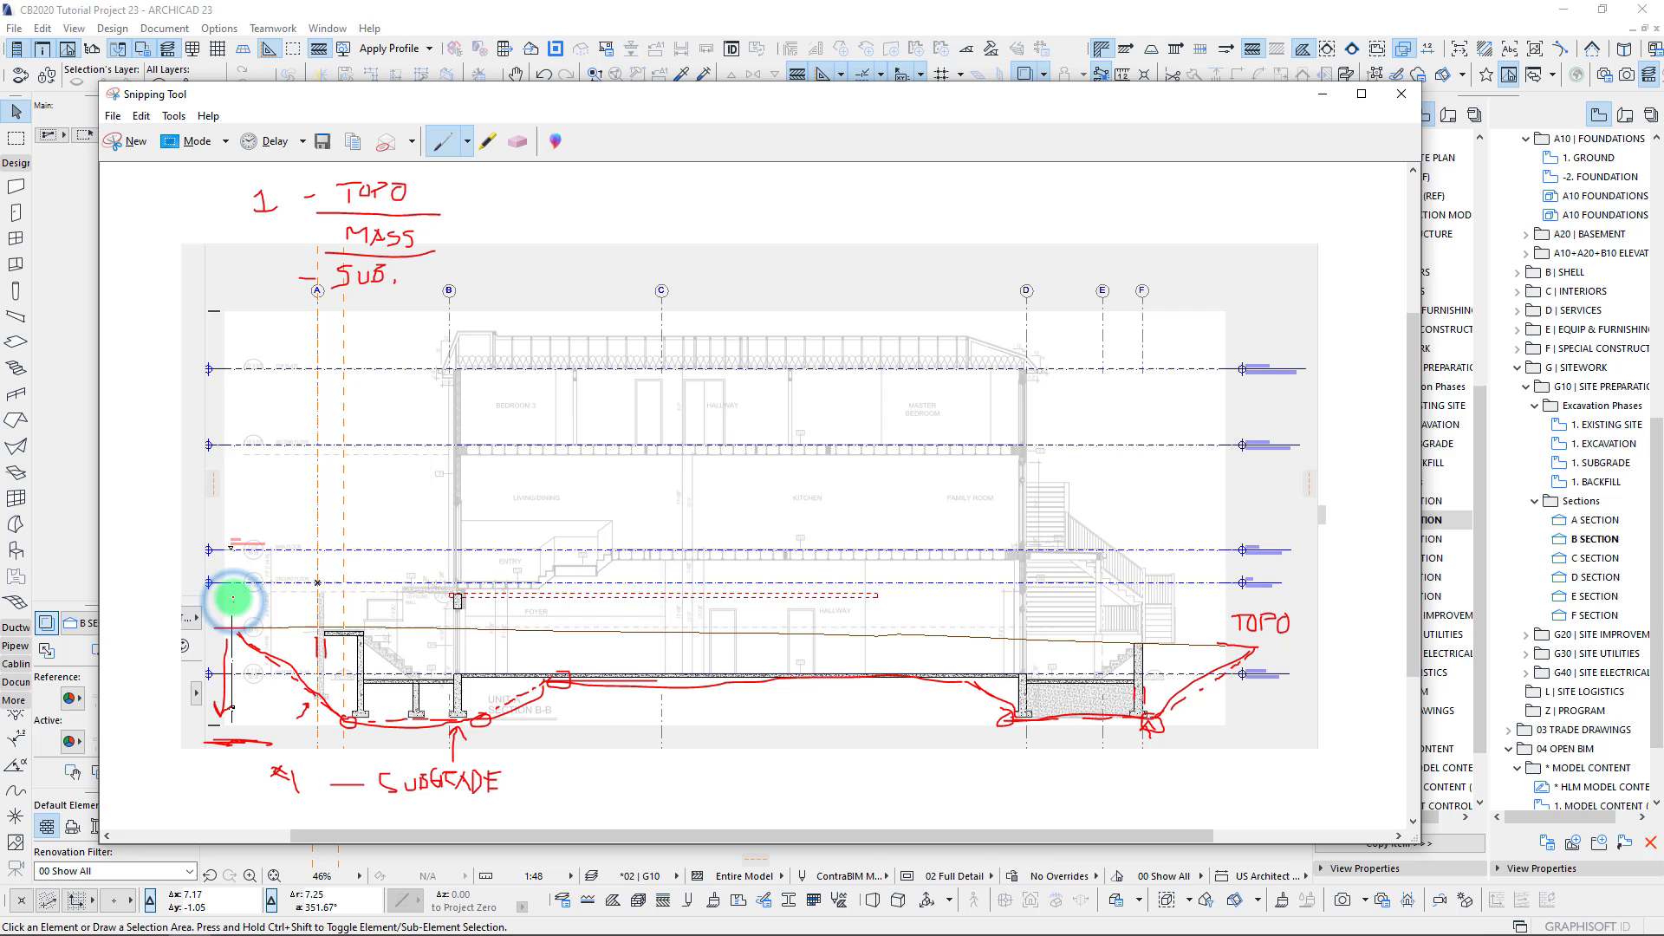
{"action": "left_click", "coordinate": [469, 150]}
{"action": "left_click", "coordinate": [469, 169]}
{"action": "left_click", "coordinate": [229, 608]}
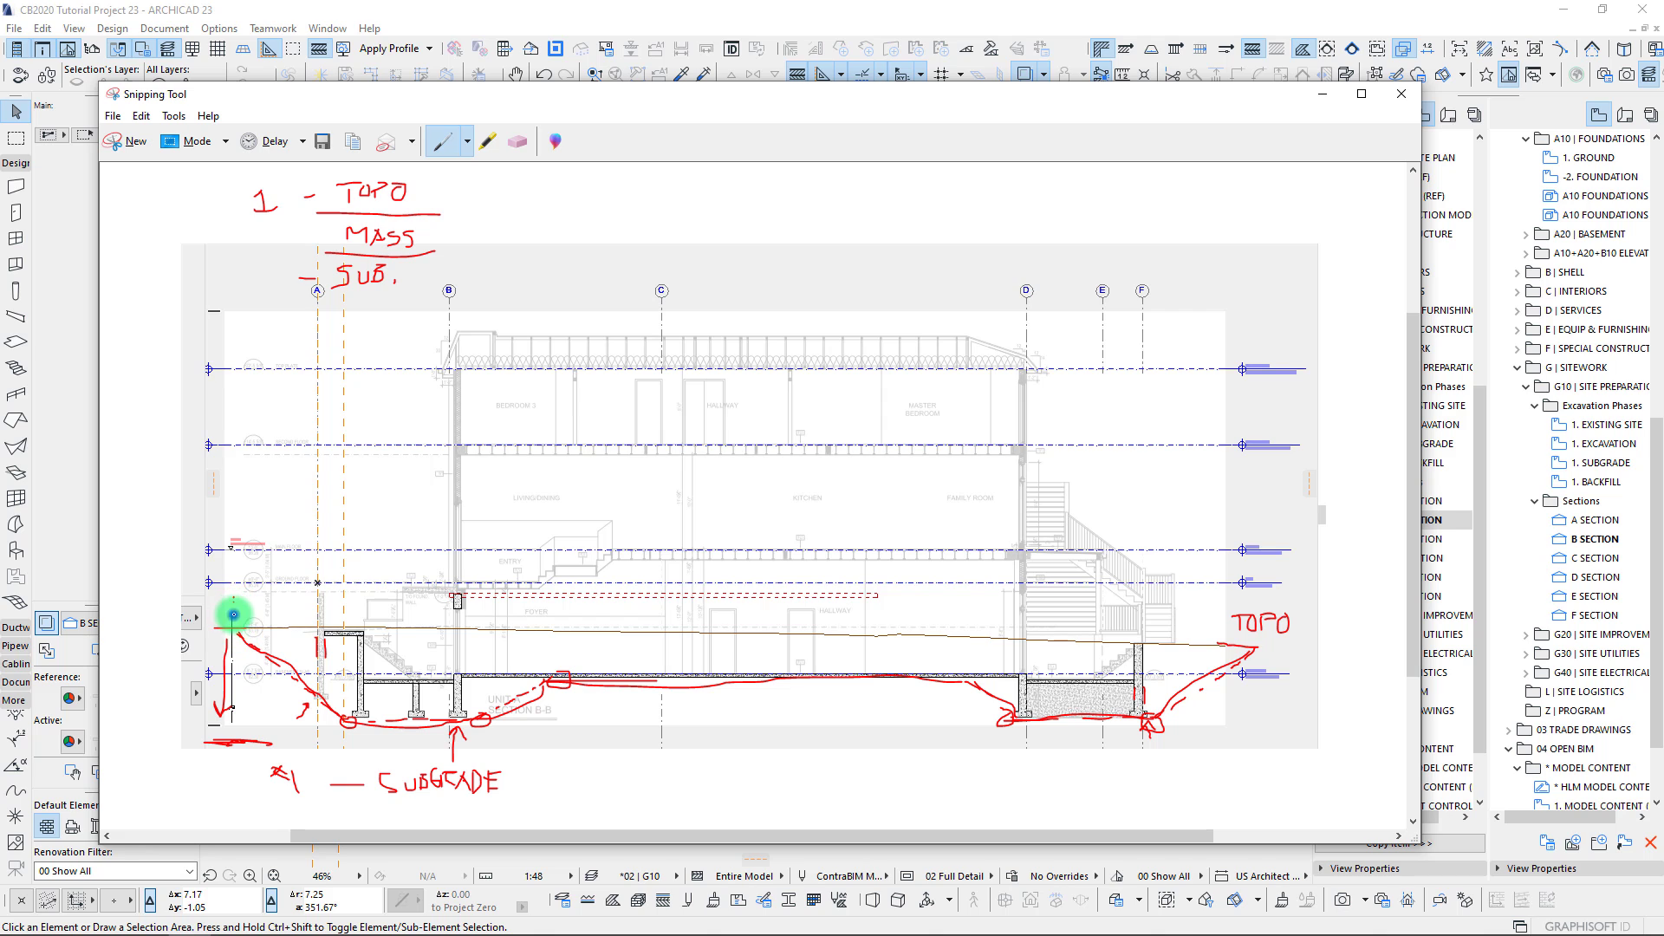
Outline the excavation zone in blue along the topo line.
{"action": "mouse_move", "coordinate": [232, 615]}
{"action": "left_mouse_down"}
{"action": "mouse_move", "coordinate": [230, 714]}
{"action": "mouse_move", "coordinate": [1264, 736]}
{"action": "left_mouse_up"}
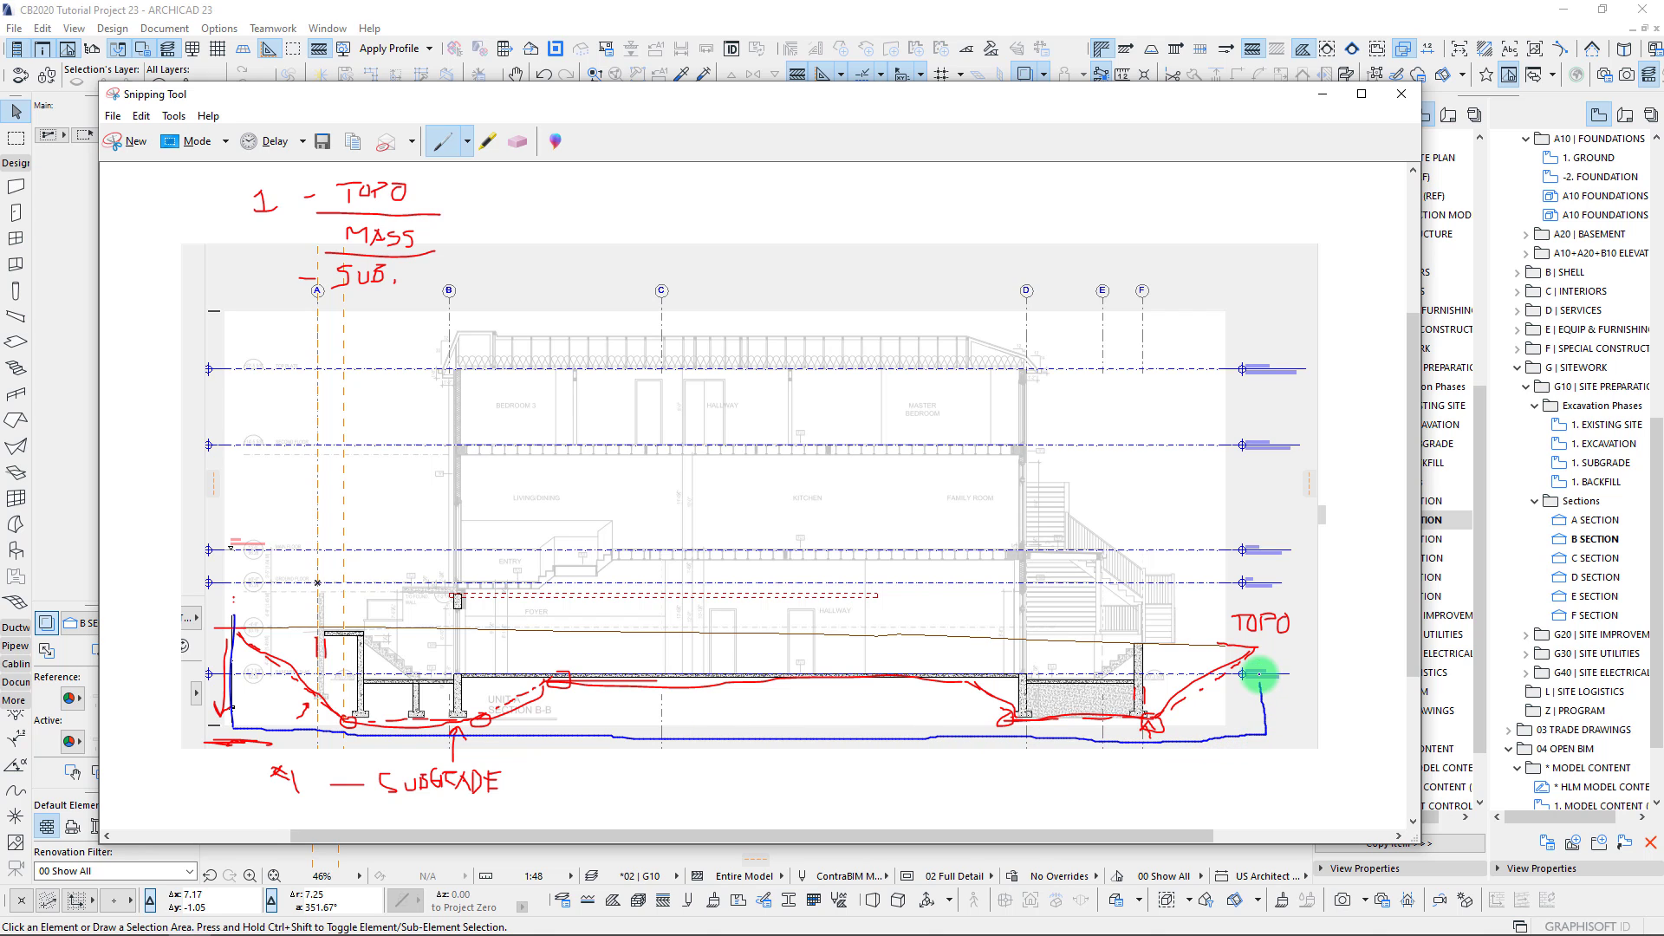
{"action": "mouse_move", "coordinate": [1259, 623]}
{"action": "left_mouse_down"}
{"action": "mouse_move", "coordinate": [859, 611]}
{"action": "mouse_move", "coordinate": [651, 631]}
{"action": "mouse_move", "coordinate": [616, 617]}
{"action": "left_mouse_up"}
{"action": "mouse_move", "coordinate": [874, 617]}
{"action": "left_mouse_down"}
{"action": "mouse_move", "coordinate": [559, 632]}
{"action": "mouse_move", "coordinate": [232, 616]}
{"action": "left_mouse_up"}
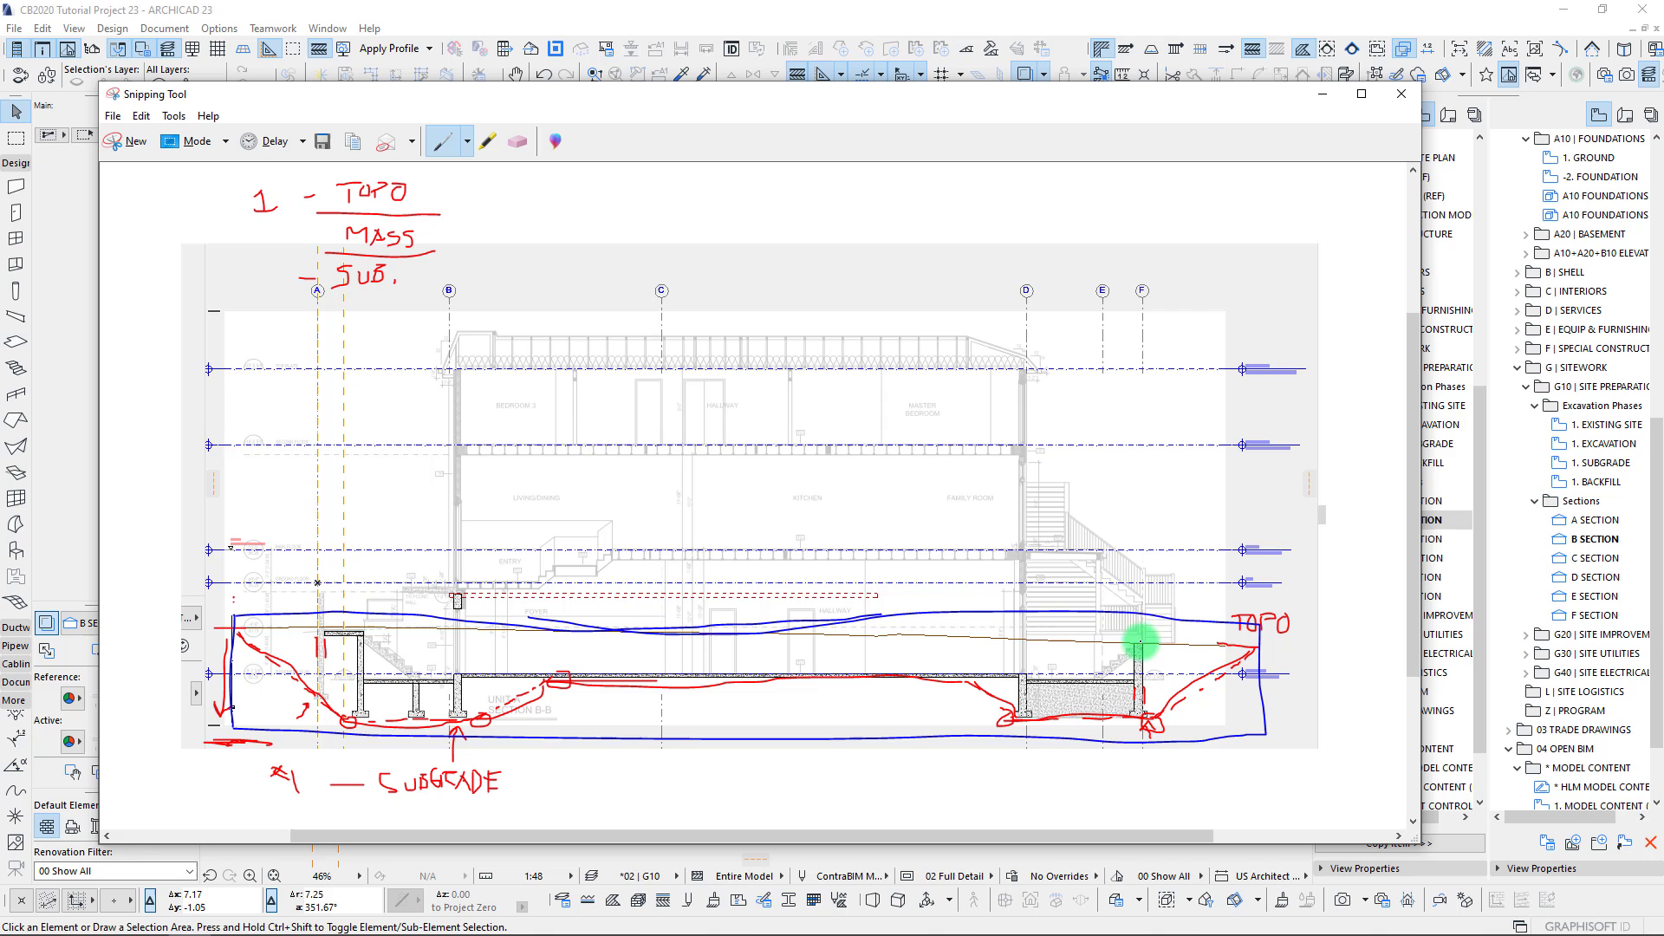
Add blue arrows at the right footing and a bracket beside the TOPO/SUB. notes.
{"action": "left_click_drag", "start_coordinate": [1109, 640], "coordinate": [1098, 622]}
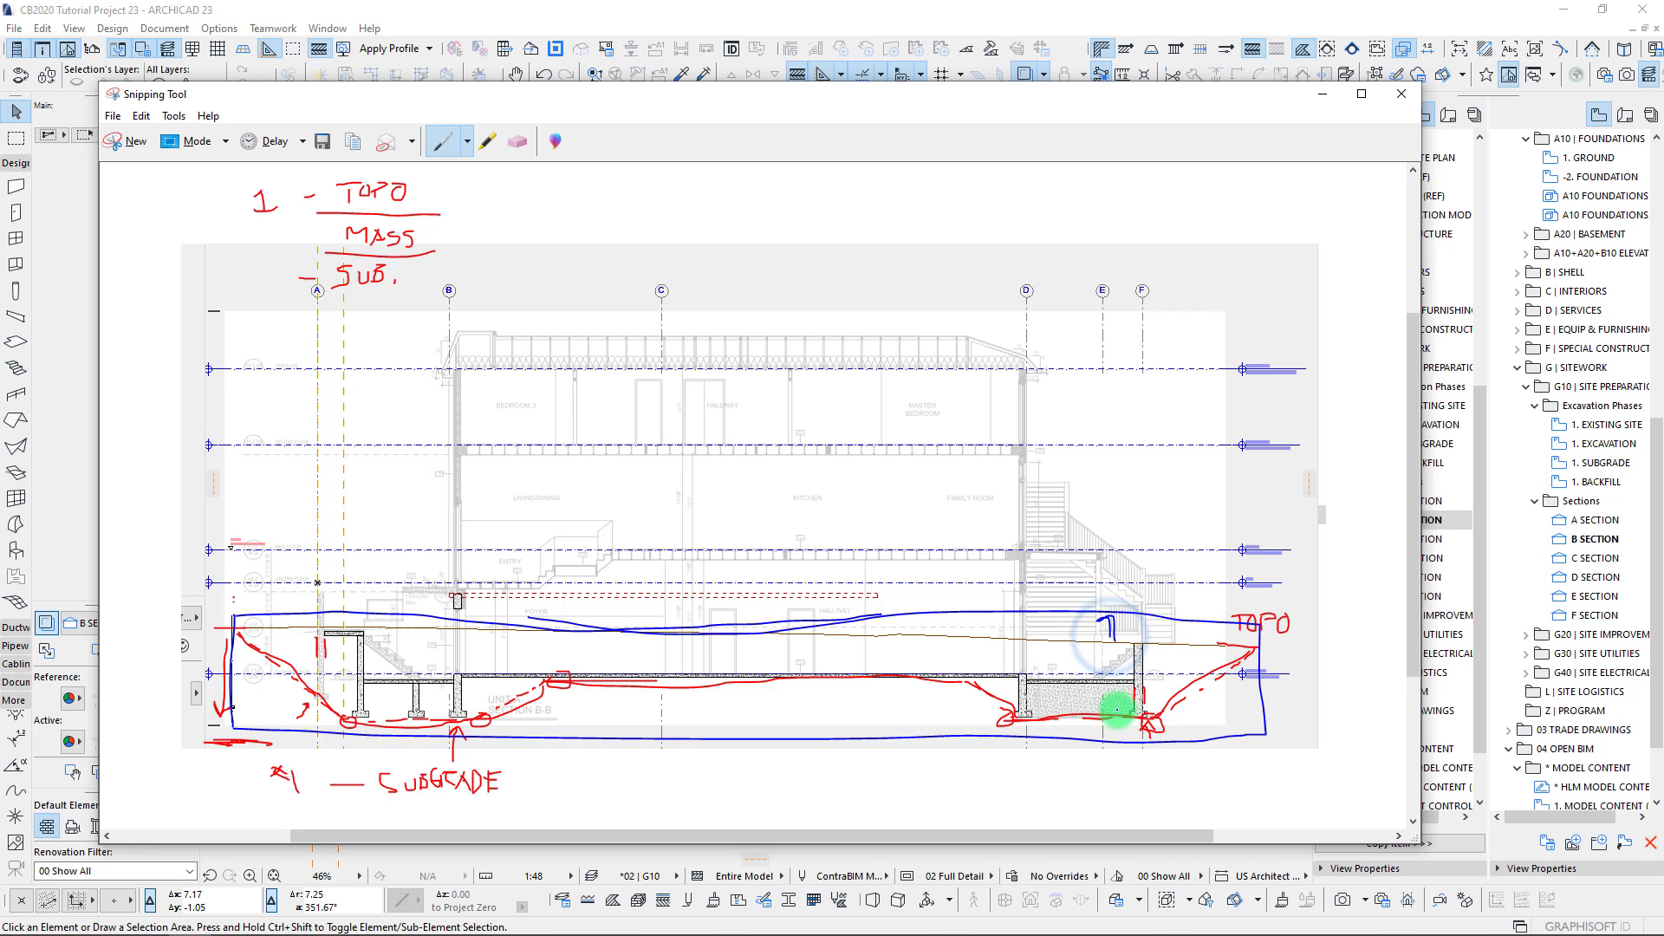
{"action": "left_click_drag", "start_coordinate": [1115, 721], "coordinate": [1119, 737]}
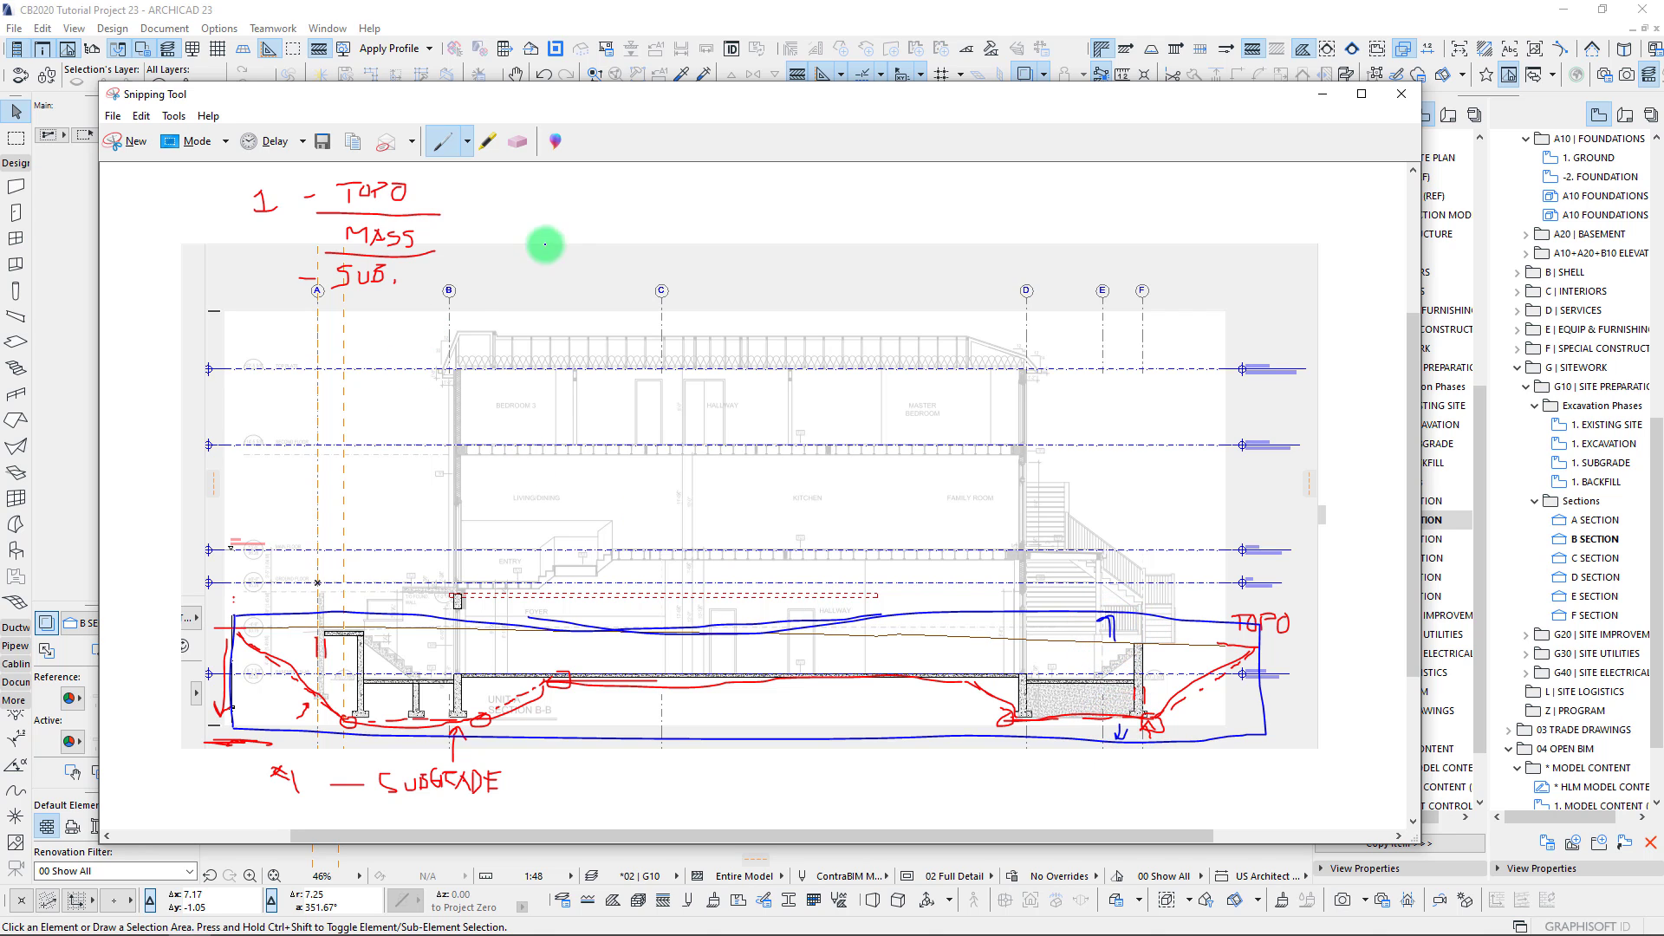
{"action": "mouse_move", "coordinate": [527, 187]}
{"action": "left_mouse_down"}
{"action": "mouse_move", "coordinate": [521, 218]}
{"action": "mouse_move", "coordinate": [599, 196]}
{"action": "mouse_move", "coordinate": [589, 224]}
{"action": "mouse_move", "coordinate": [611, 224]}
{"action": "left_mouse_up"}
{"action": "mouse_move", "coordinate": [439, 192]}
{"action": "left_mouse_down"}
{"action": "mouse_move", "coordinate": [513, 206]}
{"action": "mouse_move", "coordinate": [445, 261]}
{"action": "left_mouse_up"}
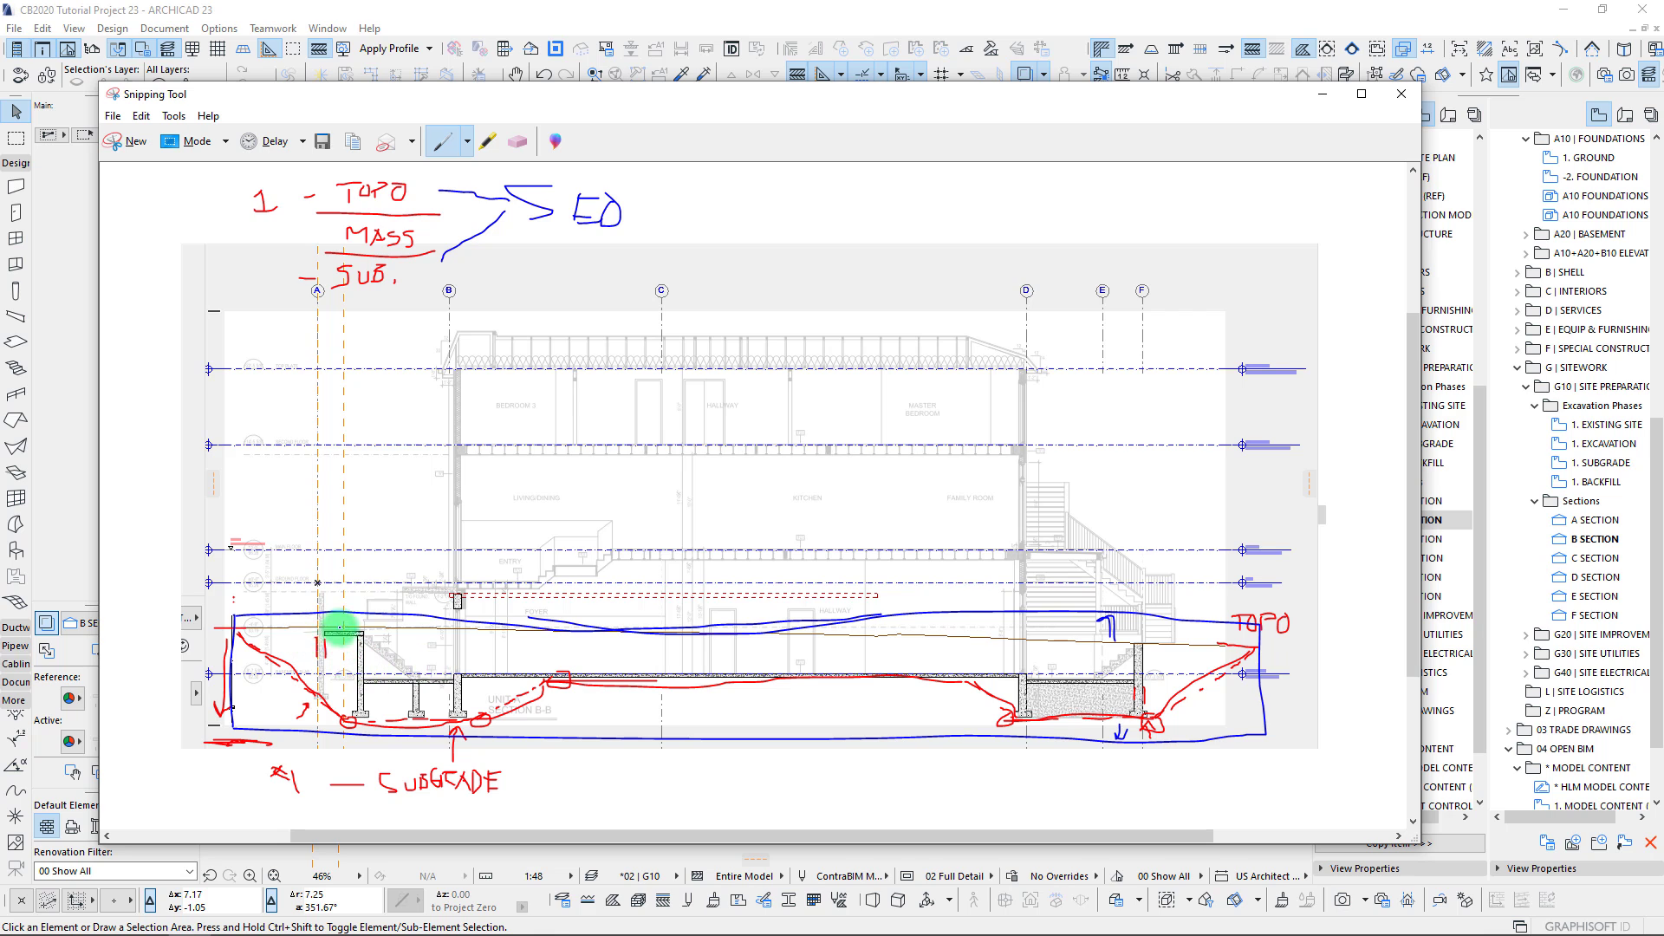
Fill the band between topo line and slab with blue diagonal hatch strokes, left to right.
{"action": "mouse_move", "coordinate": [340, 633]}
{"action": "left_mouse_down"}
{"action": "mouse_move", "coordinate": [302, 657]}
{"action": "mouse_move", "coordinate": [325, 670]}
{"action": "left_mouse_up"}
{"action": "mouse_move", "coordinate": [442, 630]}
{"action": "left_mouse_down"}
{"action": "mouse_move", "coordinate": [358, 702]}
{"action": "mouse_move", "coordinate": [403, 713]}
{"action": "left_mouse_up"}
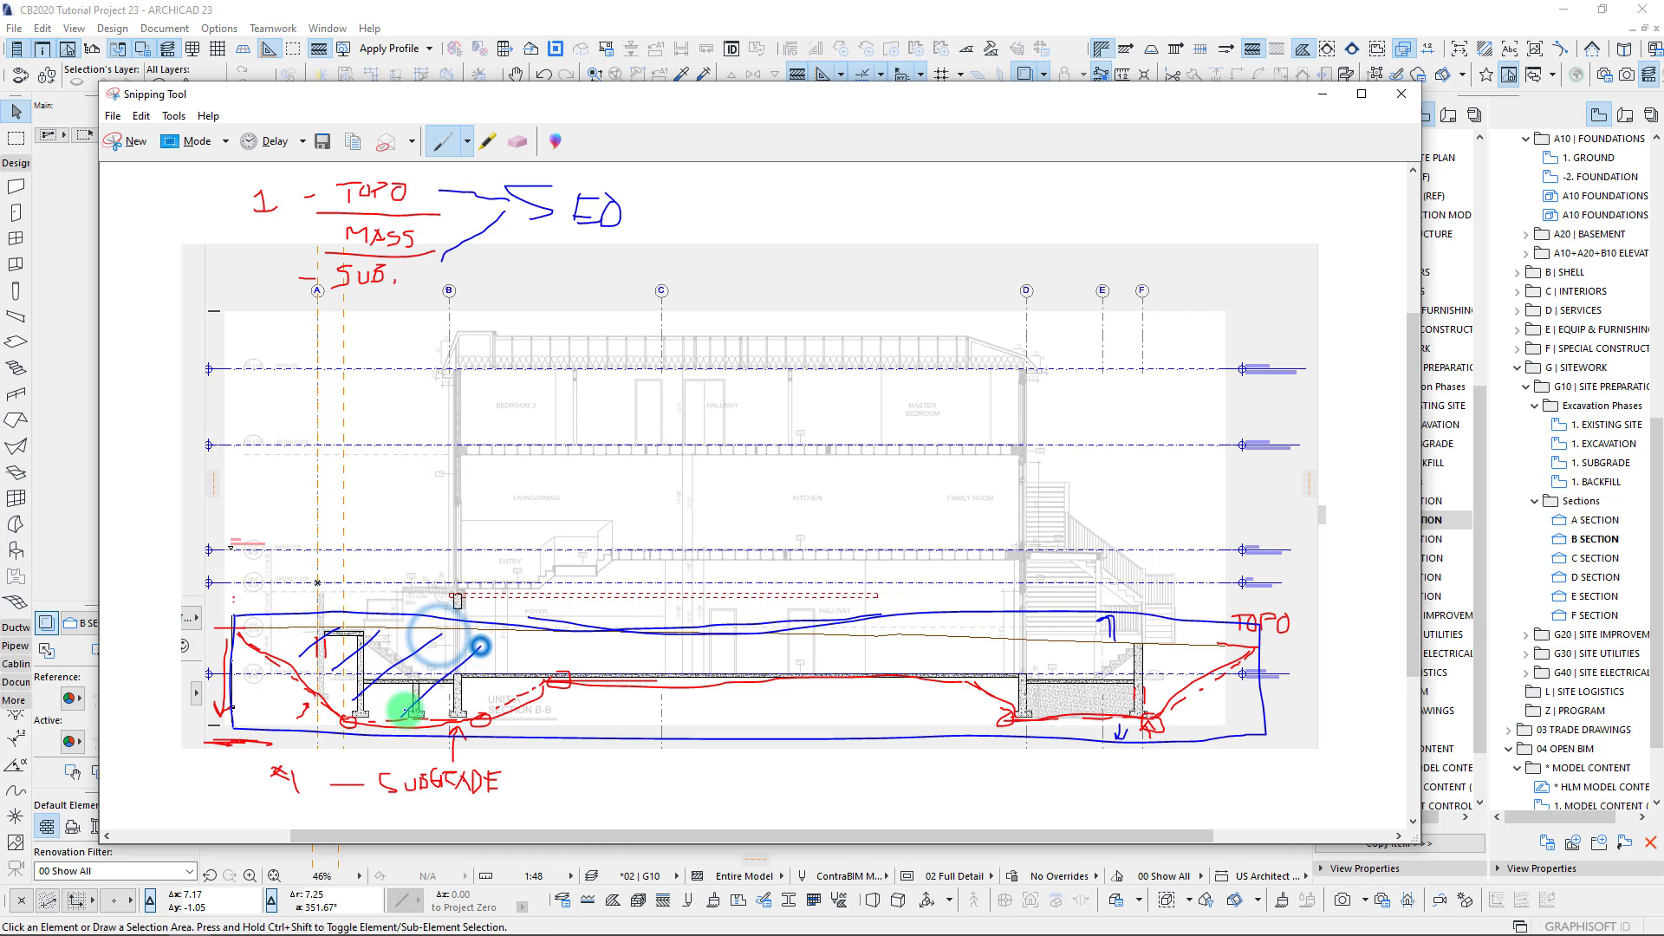
{"action": "mouse_move", "coordinate": [521, 638]}
{"action": "left_mouse_down"}
{"action": "mouse_move", "coordinate": [456, 713]}
{"action": "mouse_move", "coordinate": [488, 708]}
{"action": "left_mouse_up"}
{"action": "mouse_move", "coordinate": [609, 637]}
{"action": "left_mouse_down"}
{"action": "mouse_move", "coordinate": [578, 663]}
{"action": "mouse_move", "coordinate": [637, 670]}
{"action": "left_mouse_up"}
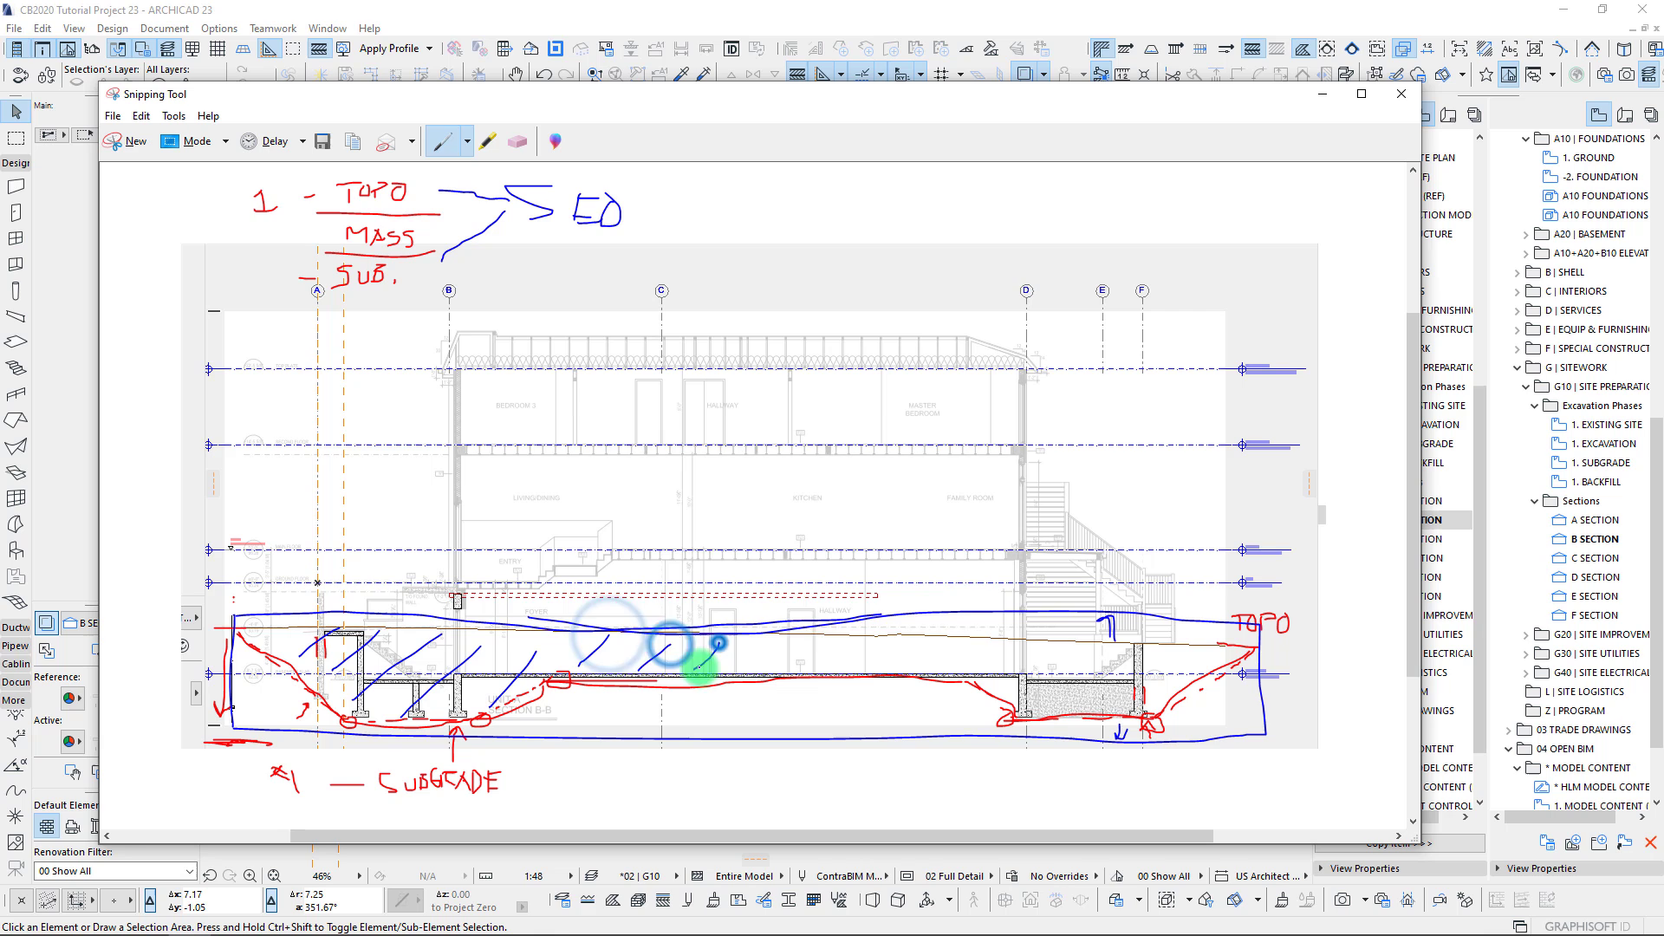
{"action": "left_click_drag", "start_coordinate": [735, 638], "coordinate": [703, 670]}
{"action": "left_click_drag", "start_coordinate": [813, 628], "coordinate": [773, 663]}
{"action": "left_click_drag", "start_coordinate": [884, 634], "coordinate": [833, 673]}
{"action": "left_click_drag", "start_coordinate": [955, 638], "coordinate": [904, 674]}
{"action": "left_click_drag", "start_coordinate": [1028, 625], "coordinate": [936, 683]}
{"action": "mouse_move", "coordinate": [1080, 644]}
{"action": "left_mouse_down"}
{"action": "mouse_move", "coordinate": [1015, 676]}
{"action": "mouse_move", "coordinate": [1060, 703]}
{"action": "left_mouse_up"}
{"action": "mouse_move", "coordinate": [1163, 637]}
{"action": "left_mouse_down"}
{"action": "mouse_move", "coordinate": [1112, 702]}
{"action": "mouse_move", "coordinate": [1144, 696]}
{"action": "left_mouse_up"}
{"action": "left_click_drag", "start_coordinate": [1227, 637], "coordinate": [1182, 683]}
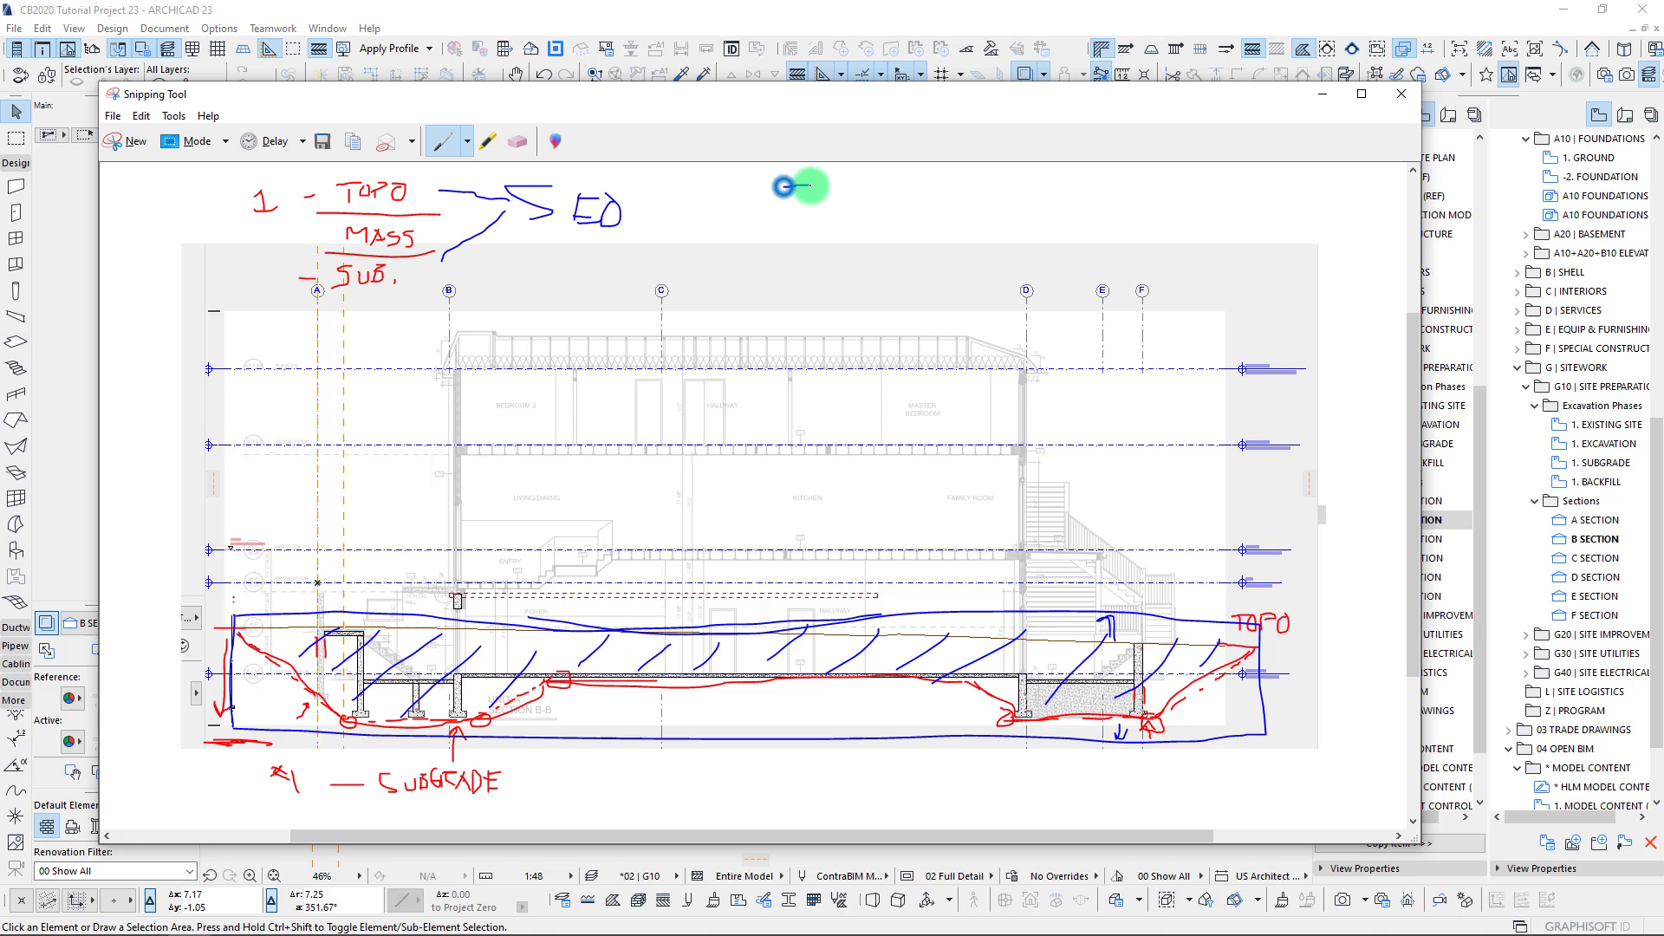
Write the blue note '2 – TOPO – MASS w/ INVERT MESH'.
{"action": "mouse_move", "coordinate": [787, 190]}
{"action": "left_mouse_down"}
{"action": "mouse_move", "coordinate": [817, 215]}
{"action": "mouse_move", "coordinate": [926, 182]}
{"action": "mouse_move", "coordinate": [920, 202]}
{"action": "mouse_move", "coordinate": [956, 201]}
{"action": "left_mouse_up"}
{"action": "left_click_drag", "start_coordinate": [955, 182], "coordinate": [980, 198]}
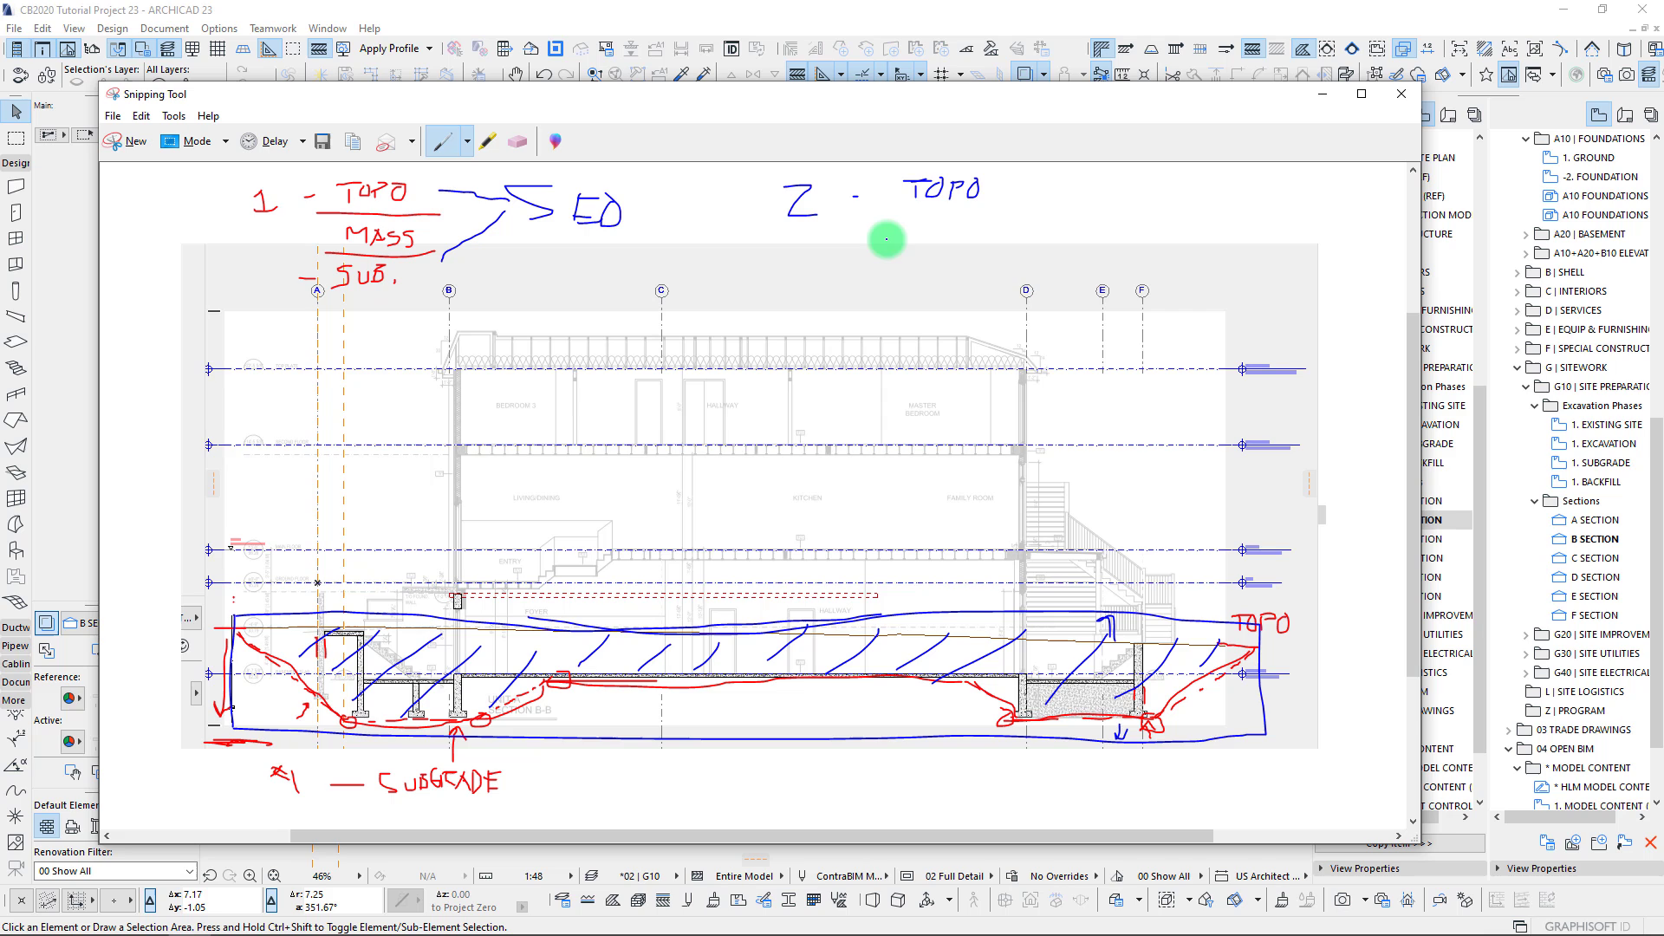
{"action": "mouse_move", "coordinate": [852, 234]}
{"action": "left_mouse_down"}
{"action": "mouse_move", "coordinate": [925, 243]}
{"action": "mouse_move", "coordinate": [949, 224]}
{"action": "mouse_move", "coordinate": [957, 242]}
{"action": "mouse_move", "coordinate": [991, 242]}
{"action": "left_mouse_up"}
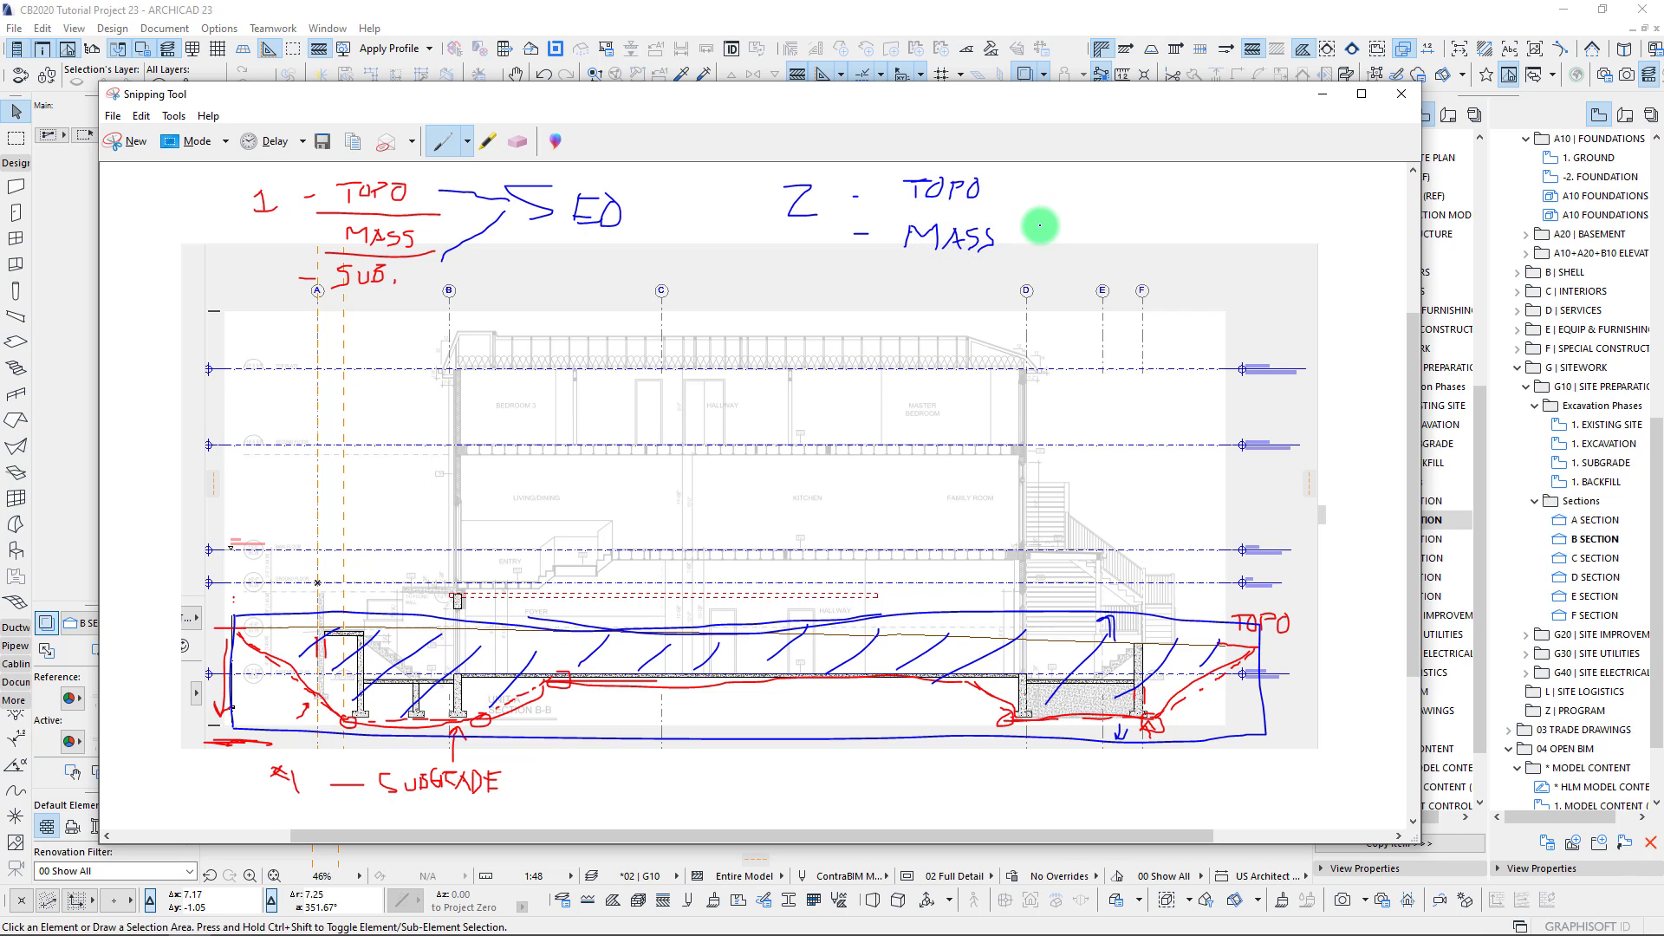
{"action": "left_click_drag", "start_coordinate": [1017, 232], "coordinate": [1035, 245]}
{"action": "mouse_move", "coordinate": [1035, 245]}
{"action": "left_mouse_down"}
{"action": "mouse_move", "coordinate": [1040, 229]}
{"action": "mouse_move", "coordinate": [1040, 255]}
{"action": "mouse_move", "coordinate": [1107, 242]}
{"action": "mouse_move", "coordinate": [1113, 224]}
{"action": "mouse_move", "coordinate": [1124, 244]}
{"action": "mouse_move", "coordinate": [1132, 224]}
{"action": "mouse_move", "coordinate": [1139, 244]}
{"action": "mouse_move", "coordinate": [1175, 229]}
{"action": "mouse_move", "coordinate": [1168, 249]}
{"action": "mouse_move", "coordinate": [1196, 232]}
{"action": "mouse_move", "coordinate": [1254, 250]}
{"action": "mouse_move", "coordinate": [1252, 268]}
{"action": "mouse_move", "coordinate": [1271, 232]}
{"action": "mouse_move", "coordinate": [1274, 266]}
{"action": "mouse_move", "coordinate": [1323, 275]}
{"action": "mouse_move", "coordinate": [1350, 257]}
{"action": "mouse_move", "coordinate": [1344, 275]}
{"action": "left_mouse_up"}
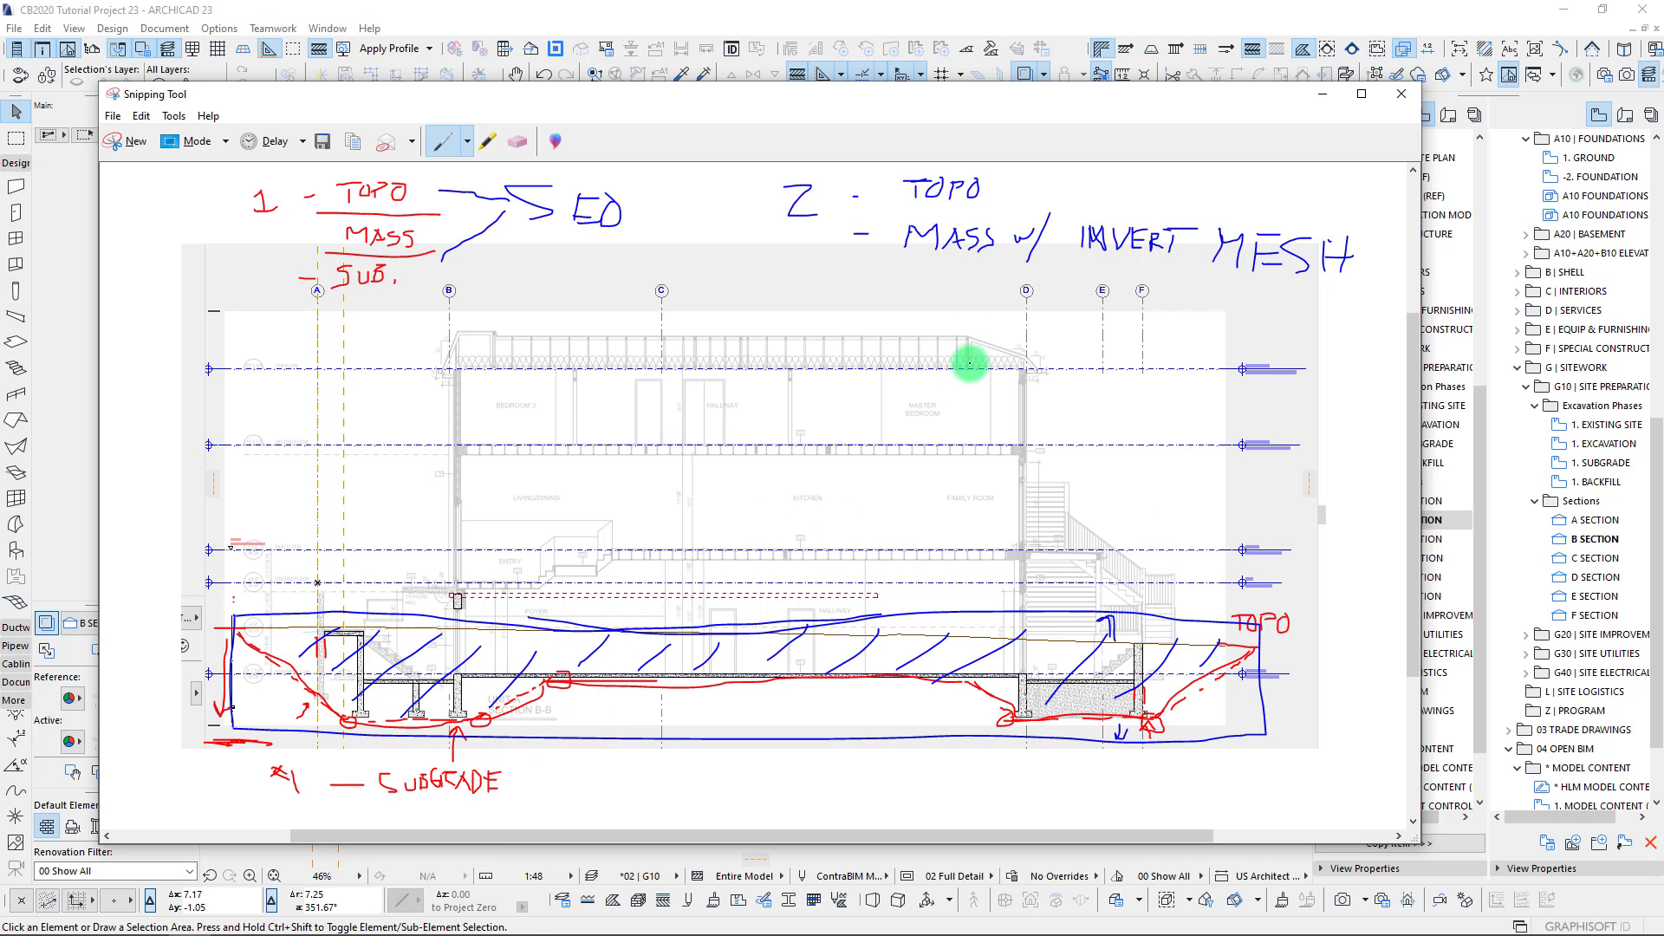
Draw a blue arrow from roof to slab and trace the slab and footings.
{"action": "left_click_drag", "start_coordinate": [995, 351], "coordinate": [1027, 650]}
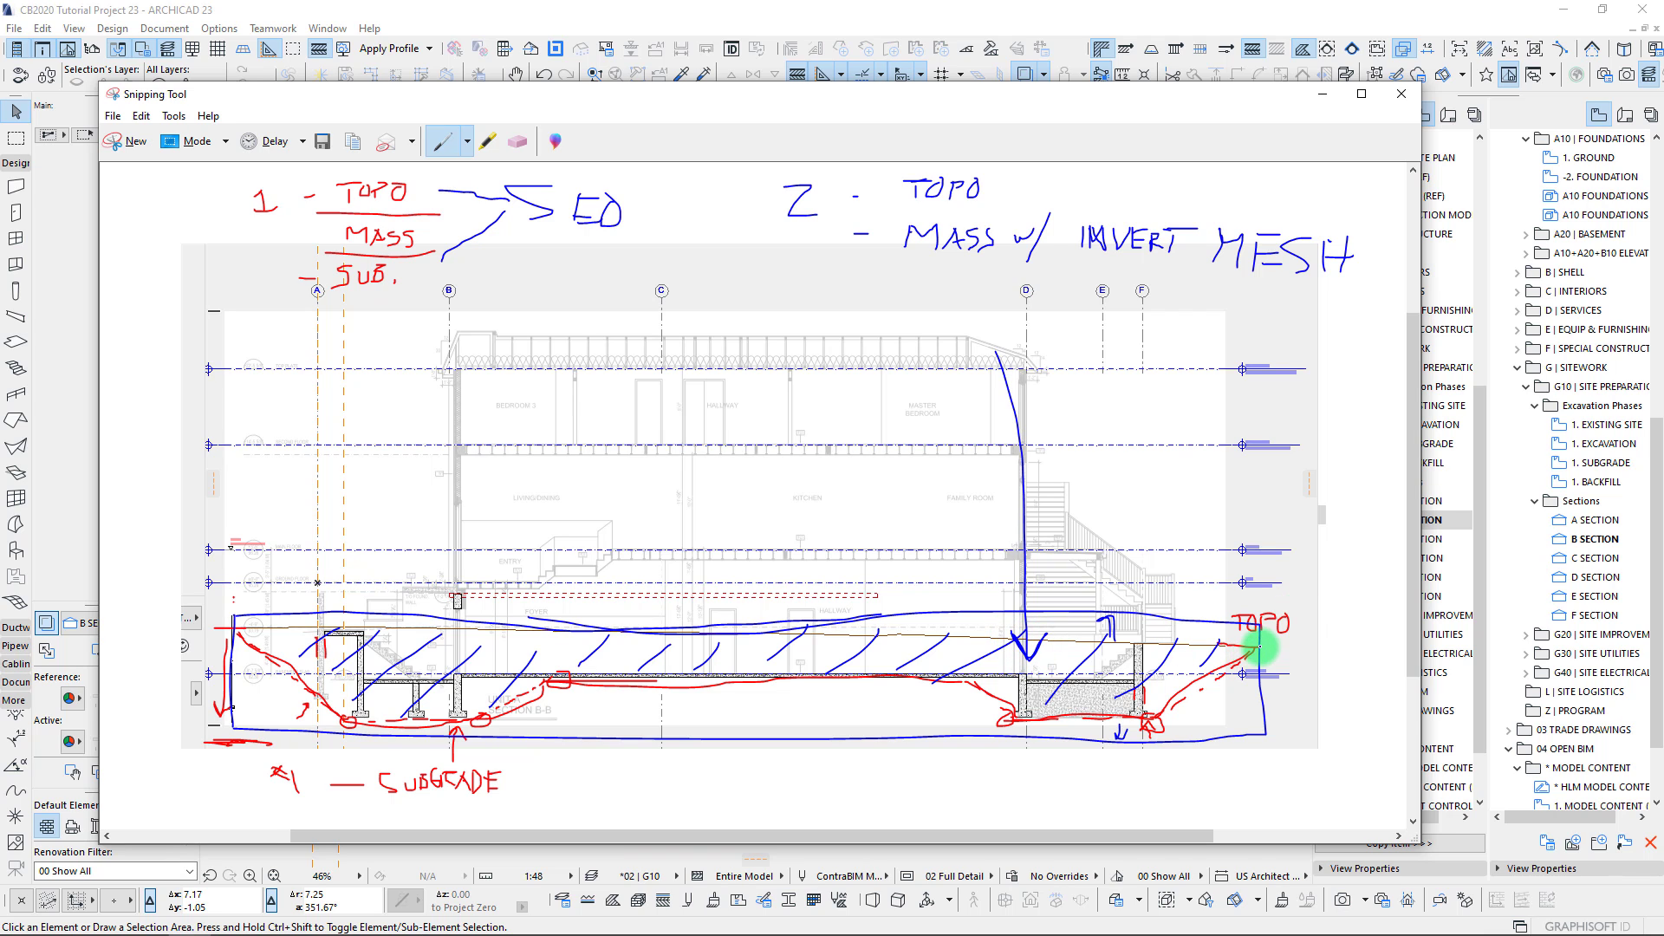
{"action": "left_click_drag", "start_coordinate": [1259, 639], "coordinate": [1146, 728]}
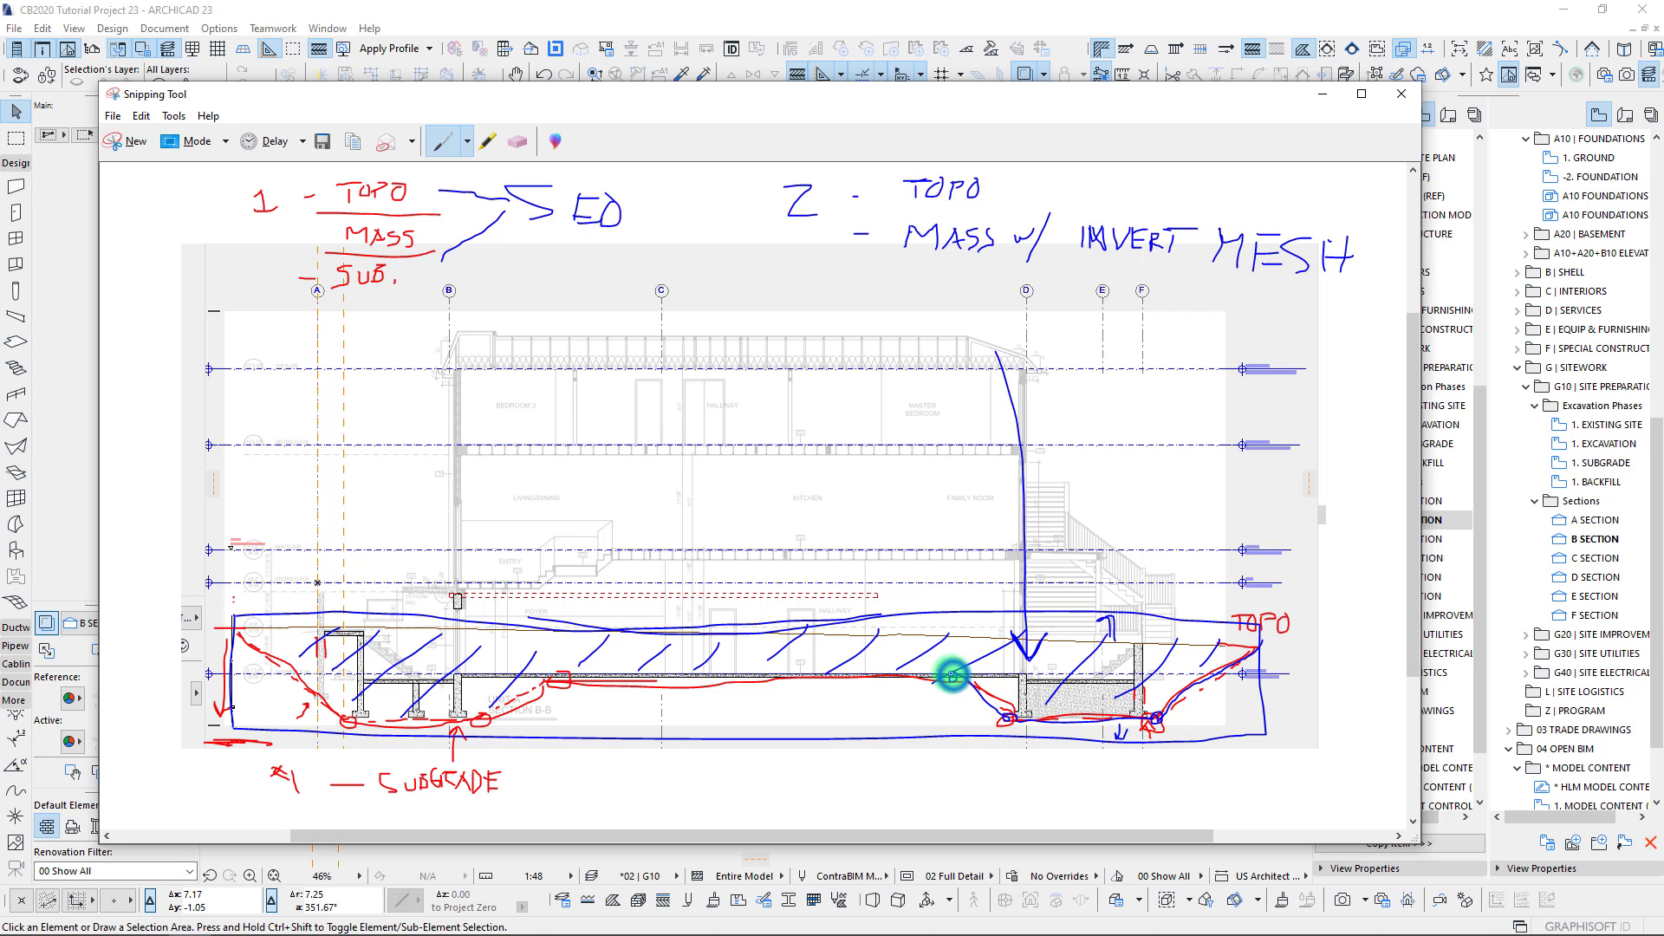
{"action": "mouse_move", "coordinate": [953, 676]}
{"action": "left_mouse_down"}
{"action": "mouse_move", "coordinate": [556, 675]}
{"action": "mouse_move", "coordinate": [479, 717]}
{"action": "left_mouse_up"}
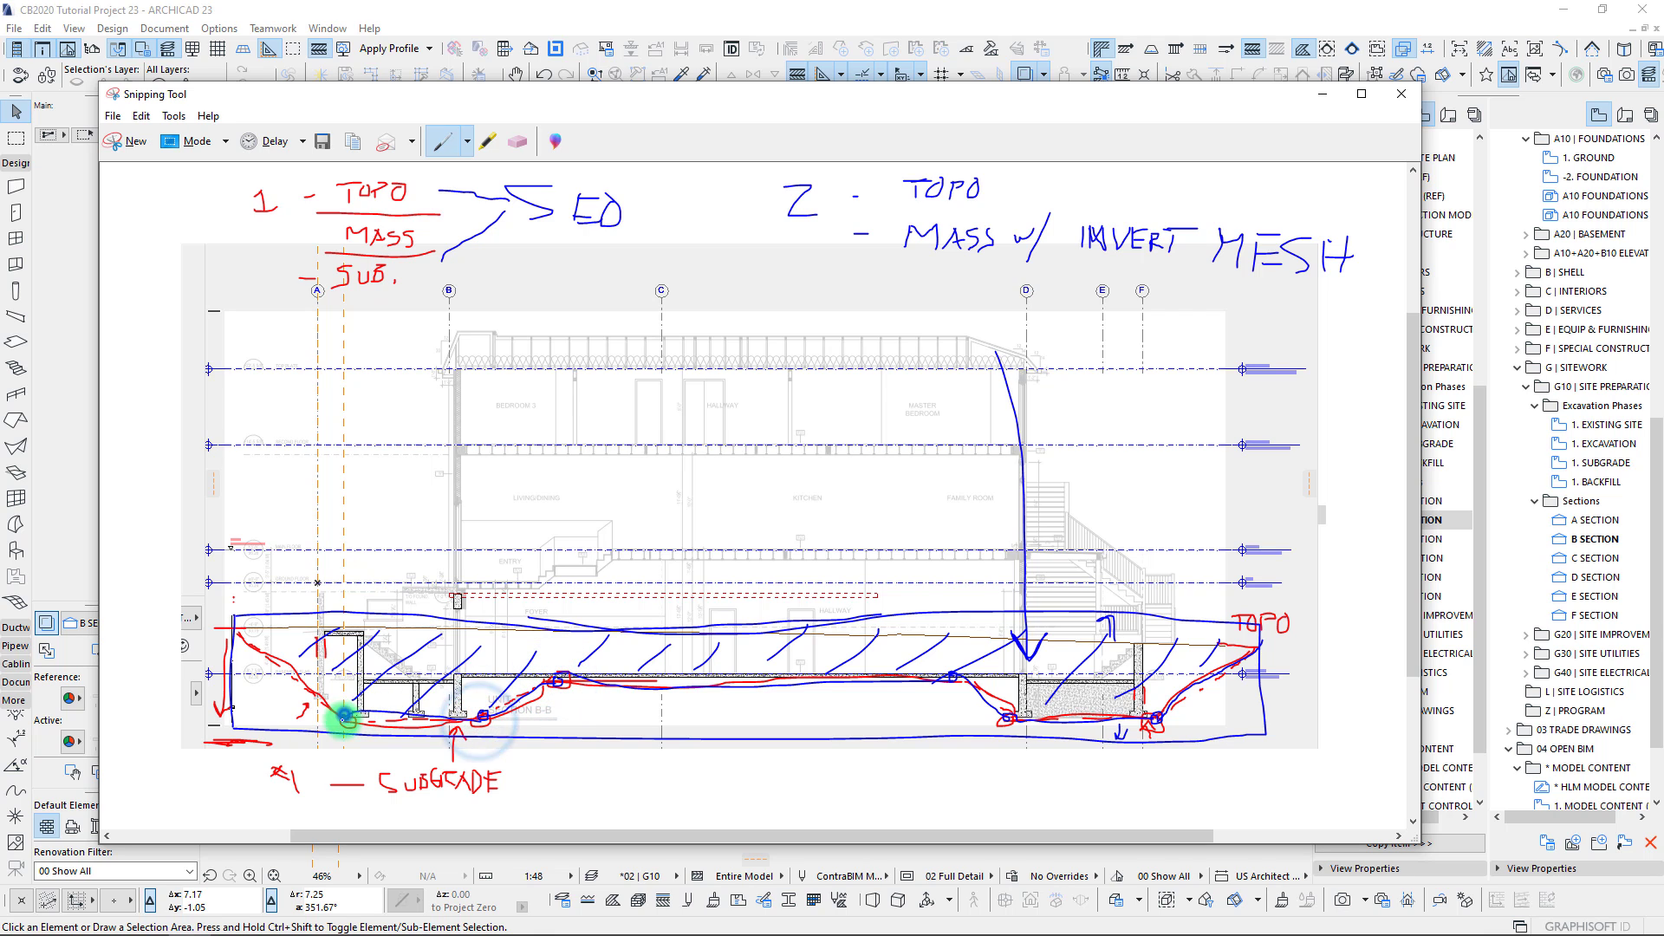
{"action": "left_click_drag", "start_coordinate": [345, 715], "coordinate": [352, 723]}
{"action": "left_click_drag", "start_coordinate": [231, 621], "coordinate": [349, 718]}
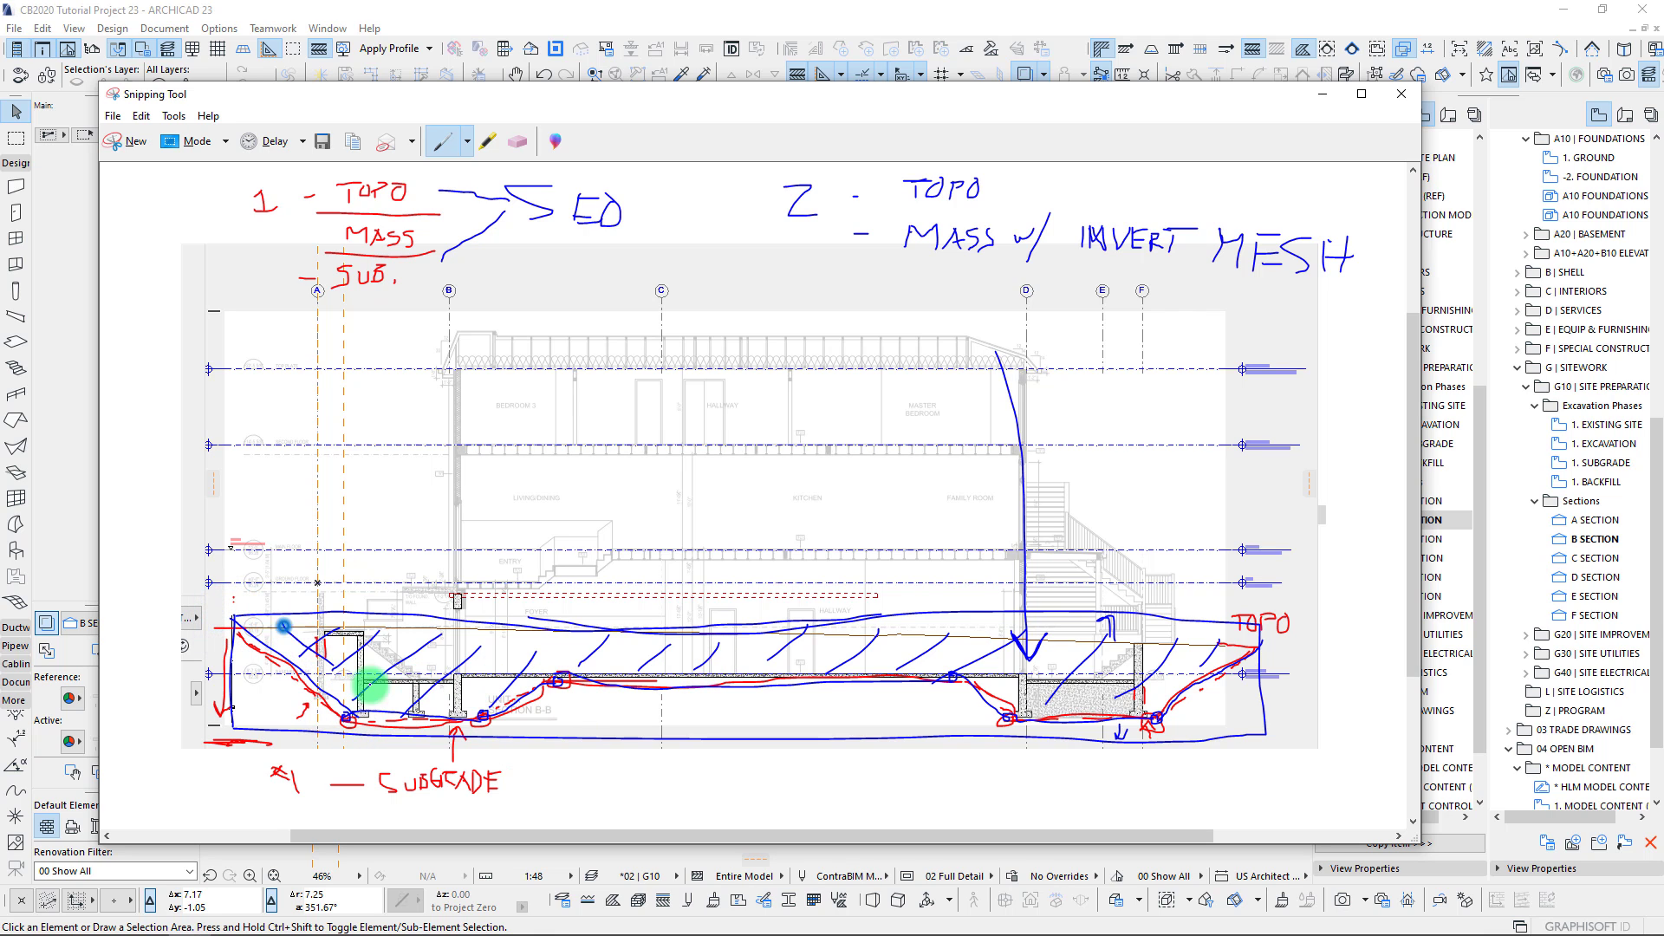
Cross-hatch the excavation in blue from left to right and dot the subgrade line.
{"action": "left_click_drag", "start_coordinate": [283, 628], "coordinate": [365, 702]}
{"action": "left_click_drag", "start_coordinate": [331, 617], "coordinate": [429, 714]}
{"action": "left_click_drag", "start_coordinate": [279, 611], "coordinate": [442, 702]}
{"action": "left_click_drag", "start_coordinate": [416, 624], "coordinate": [520, 689]}
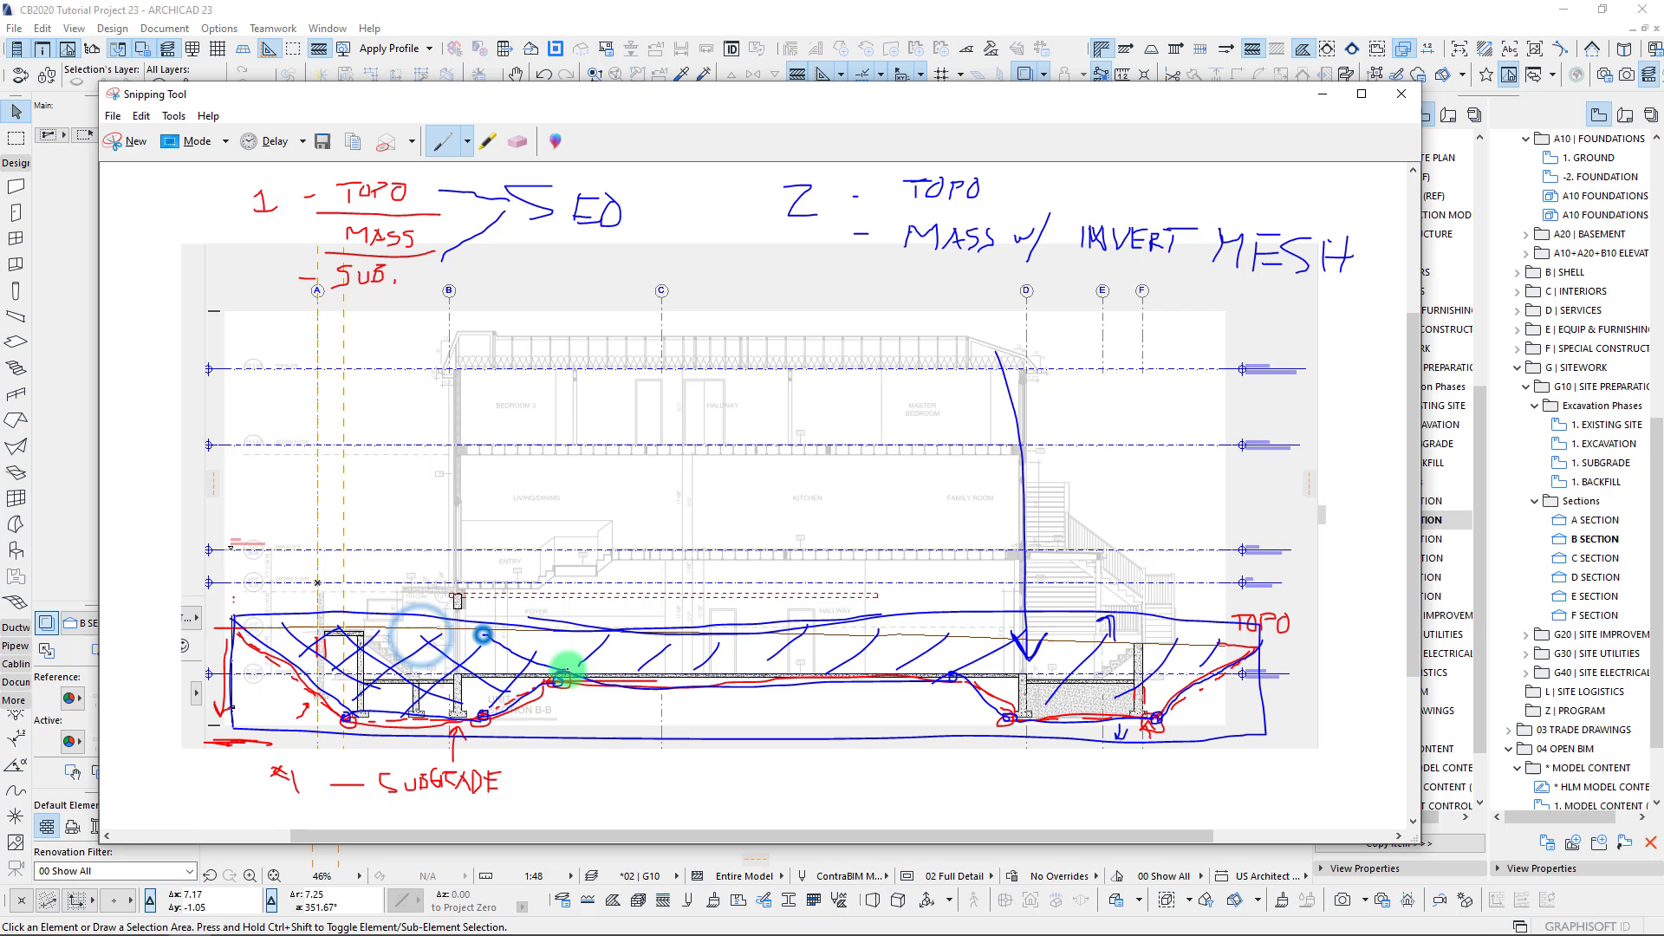
{"action": "left_click_drag", "start_coordinate": [520, 624], "coordinate": [611, 676]}
{"action": "mouse_move", "coordinate": [572, 621]}
{"action": "left_mouse_down"}
{"action": "mouse_move", "coordinate": [676, 670]}
{"action": "mouse_move", "coordinate": [755, 670]}
{"action": "left_mouse_up"}
{"action": "mouse_move", "coordinate": [689, 624]}
{"action": "left_mouse_down"}
{"action": "mouse_move", "coordinate": [806, 669]}
{"action": "mouse_move", "coordinate": [884, 676]}
{"action": "left_mouse_up"}
{"action": "mouse_move", "coordinate": [832, 622]}
{"action": "left_mouse_down"}
{"action": "mouse_move", "coordinate": [937, 670]}
{"action": "mouse_move", "coordinate": [1027, 669]}
{"action": "mouse_move", "coordinate": [1092, 702]}
{"action": "left_mouse_up"}
{"action": "mouse_move", "coordinate": [1066, 617]}
{"action": "left_mouse_down"}
{"action": "mouse_move", "coordinate": [1170, 708]}
{"action": "mouse_move", "coordinate": [1210, 683]}
{"action": "left_mouse_up"}
{"action": "left_click_drag", "start_coordinate": [1144, 617], "coordinate": [1248, 670]}
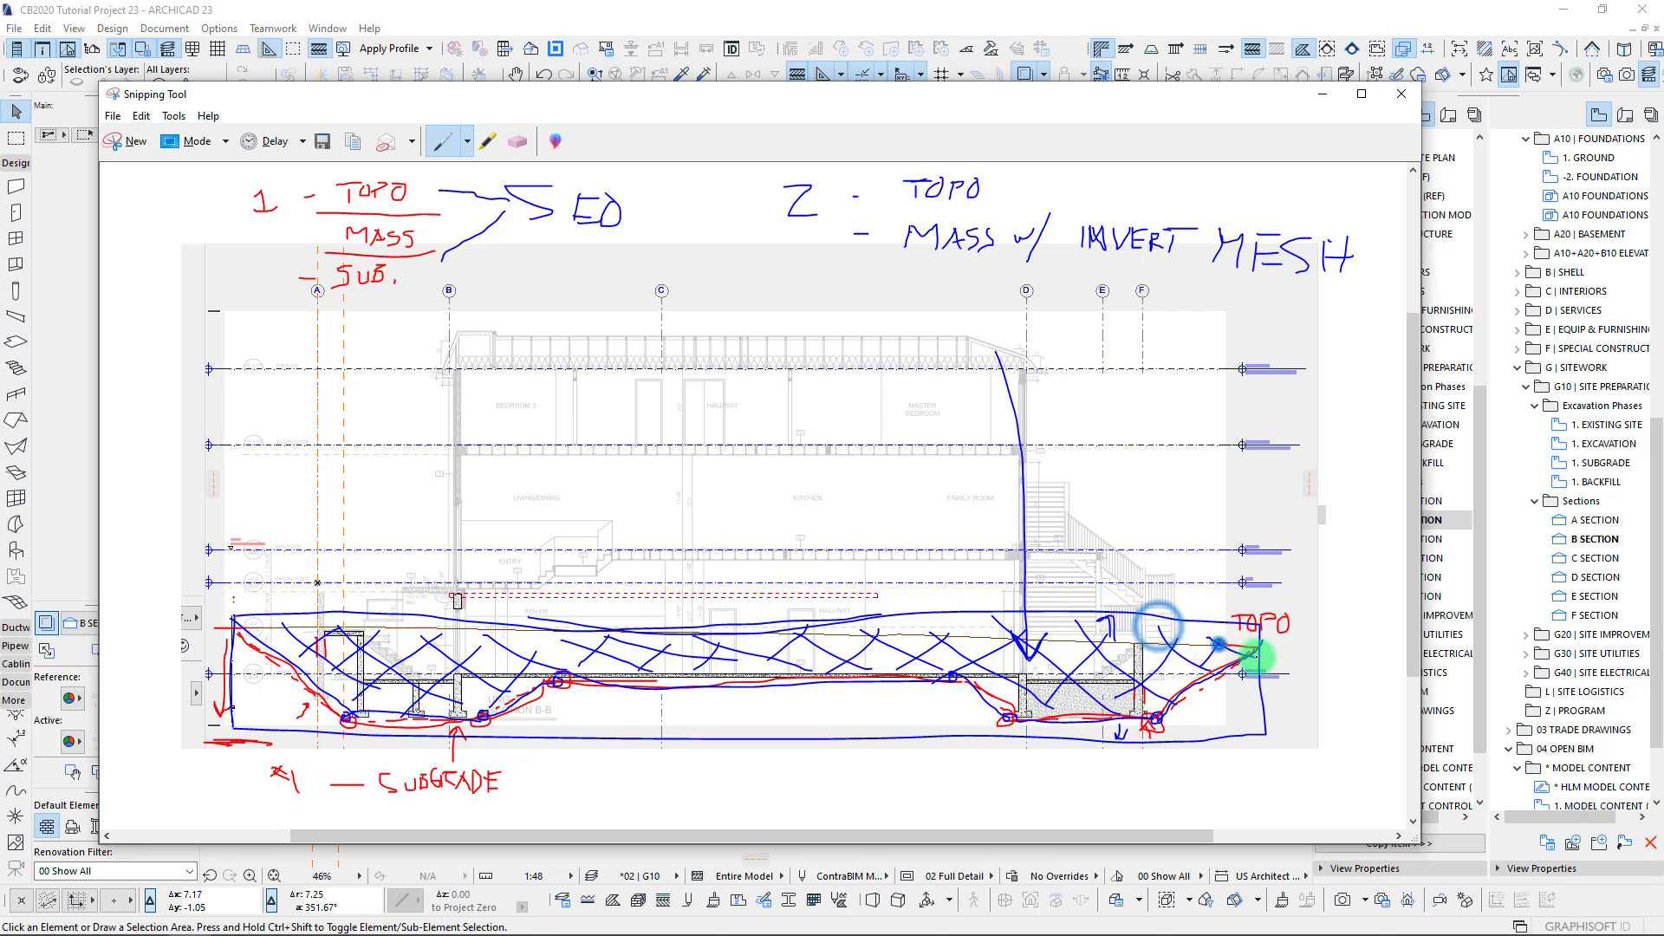
{"action": "mouse_move", "coordinate": [1210, 611]}
{"action": "left_mouse_down"}
{"action": "mouse_move", "coordinate": [1266, 650]}
{"action": "mouse_move", "coordinate": [1254, 676]}
{"action": "left_mouse_up"}
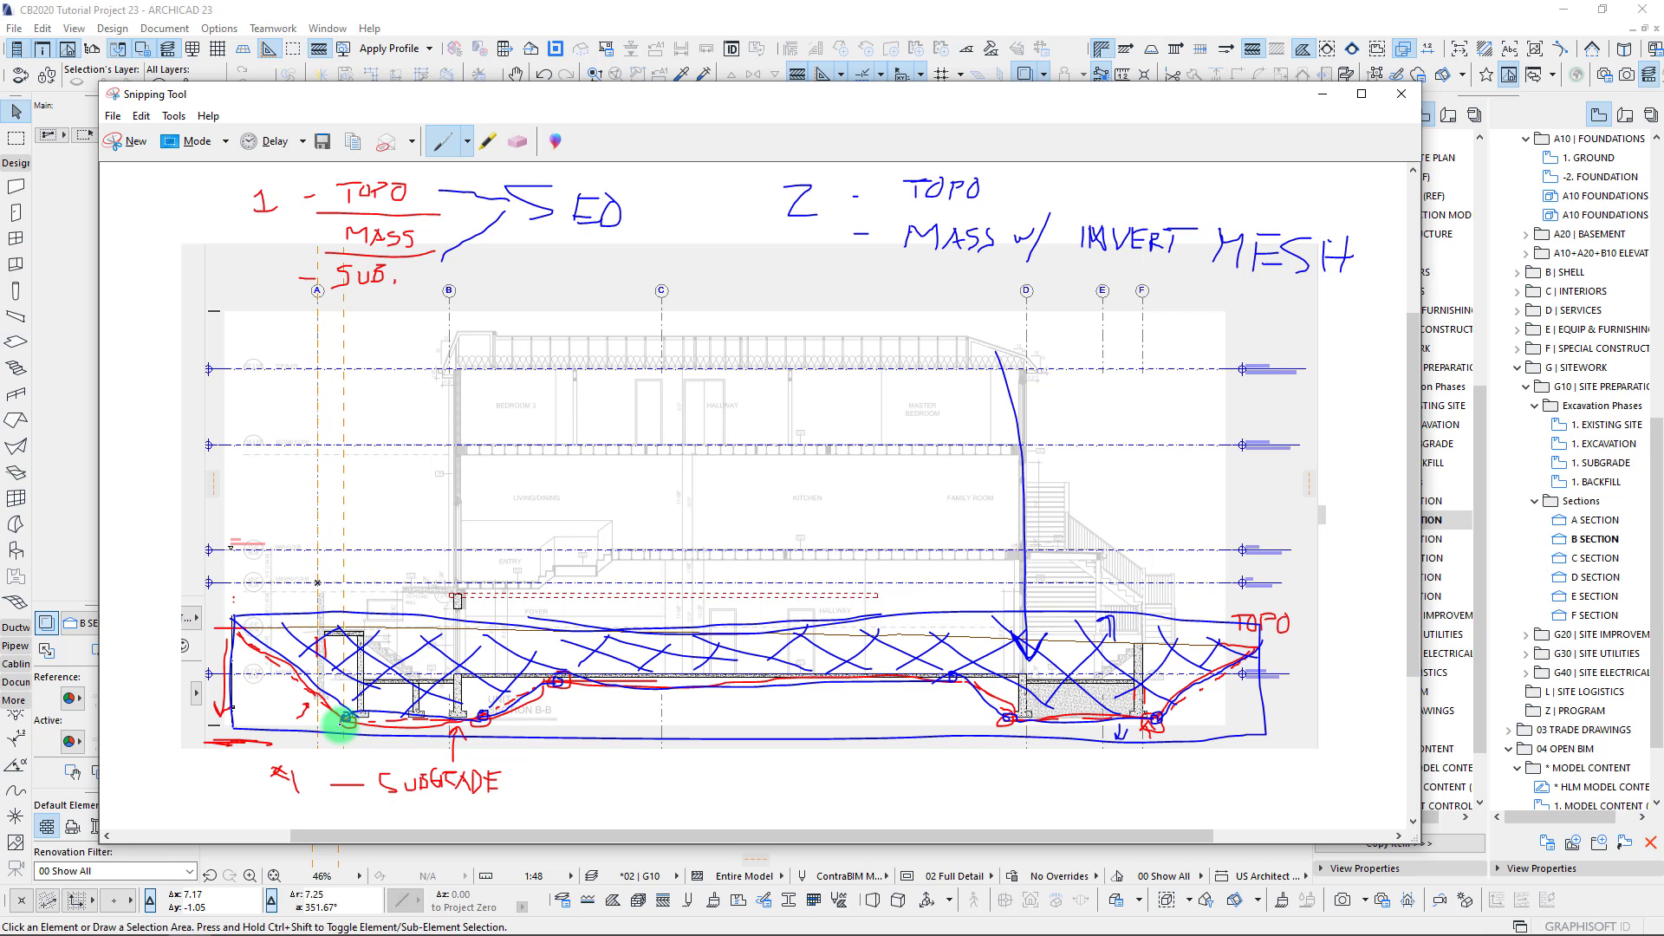
{"action": "left_click", "coordinate": [348, 710]}
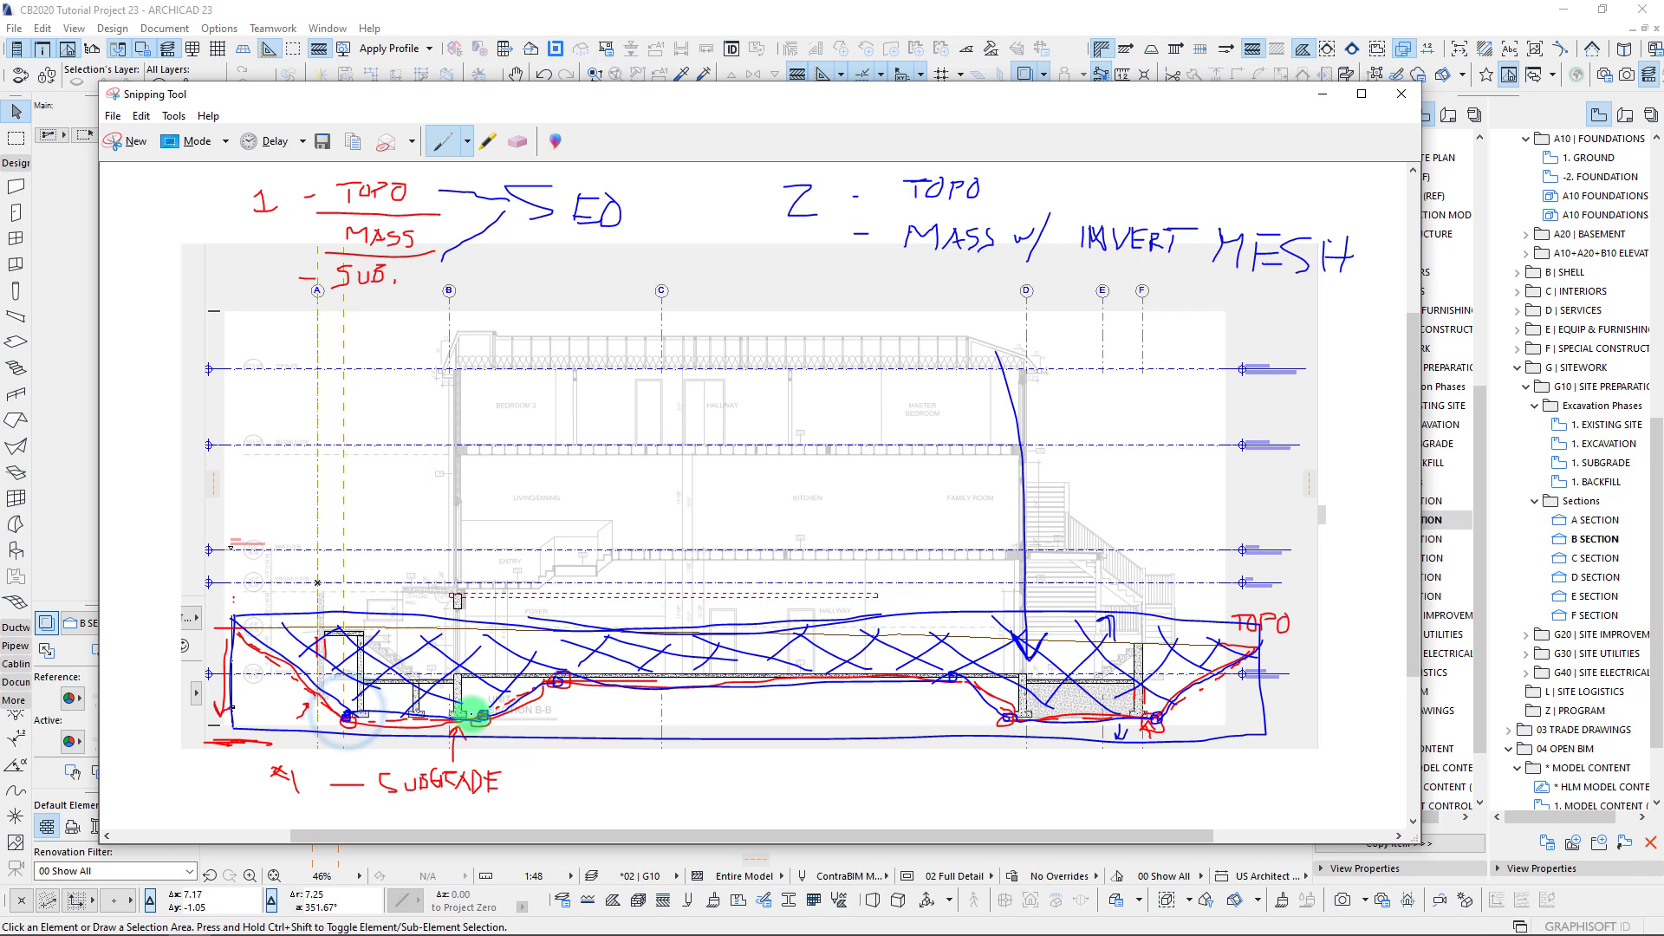
{"action": "left_click", "coordinate": [481, 712]}
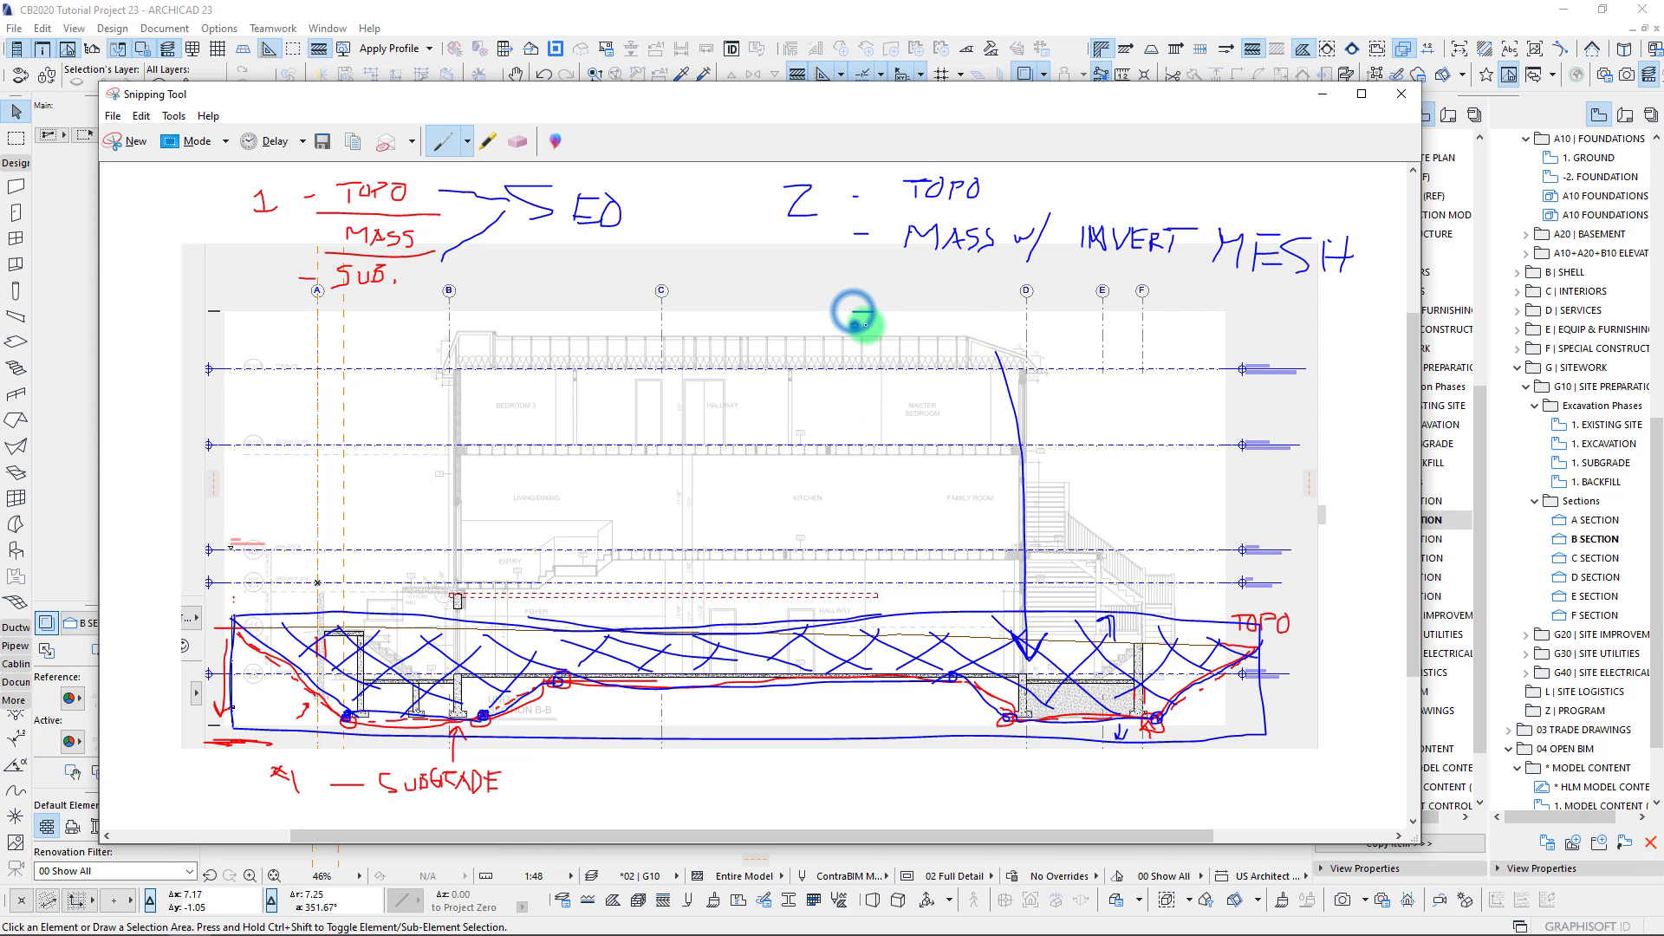
Write '= SUBGRADE' under note 2, then outline a black zone below the excavation.
{"action": "mouse_move", "coordinate": [851, 327]}
{"action": "left_mouse_down"}
{"action": "mouse_move", "coordinate": [927, 322]}
{"action": "mouse_move", "coordinate": [917, 336]}
{"action": "mouse_move", "coordinate": [968, 345]}
{"action": "mouse_move", "coordinate": [1018, 328]}
{"action": "mouse_move", "coordinate": [1106, 365]}
{"action": "mouse_move", "coordinate": [1125, 328]}
{"action": "left_mouse_up"}
{"action": "left_click_drag", "start_coordinate": [1105, 346], "coordinate": [1127, 364]}
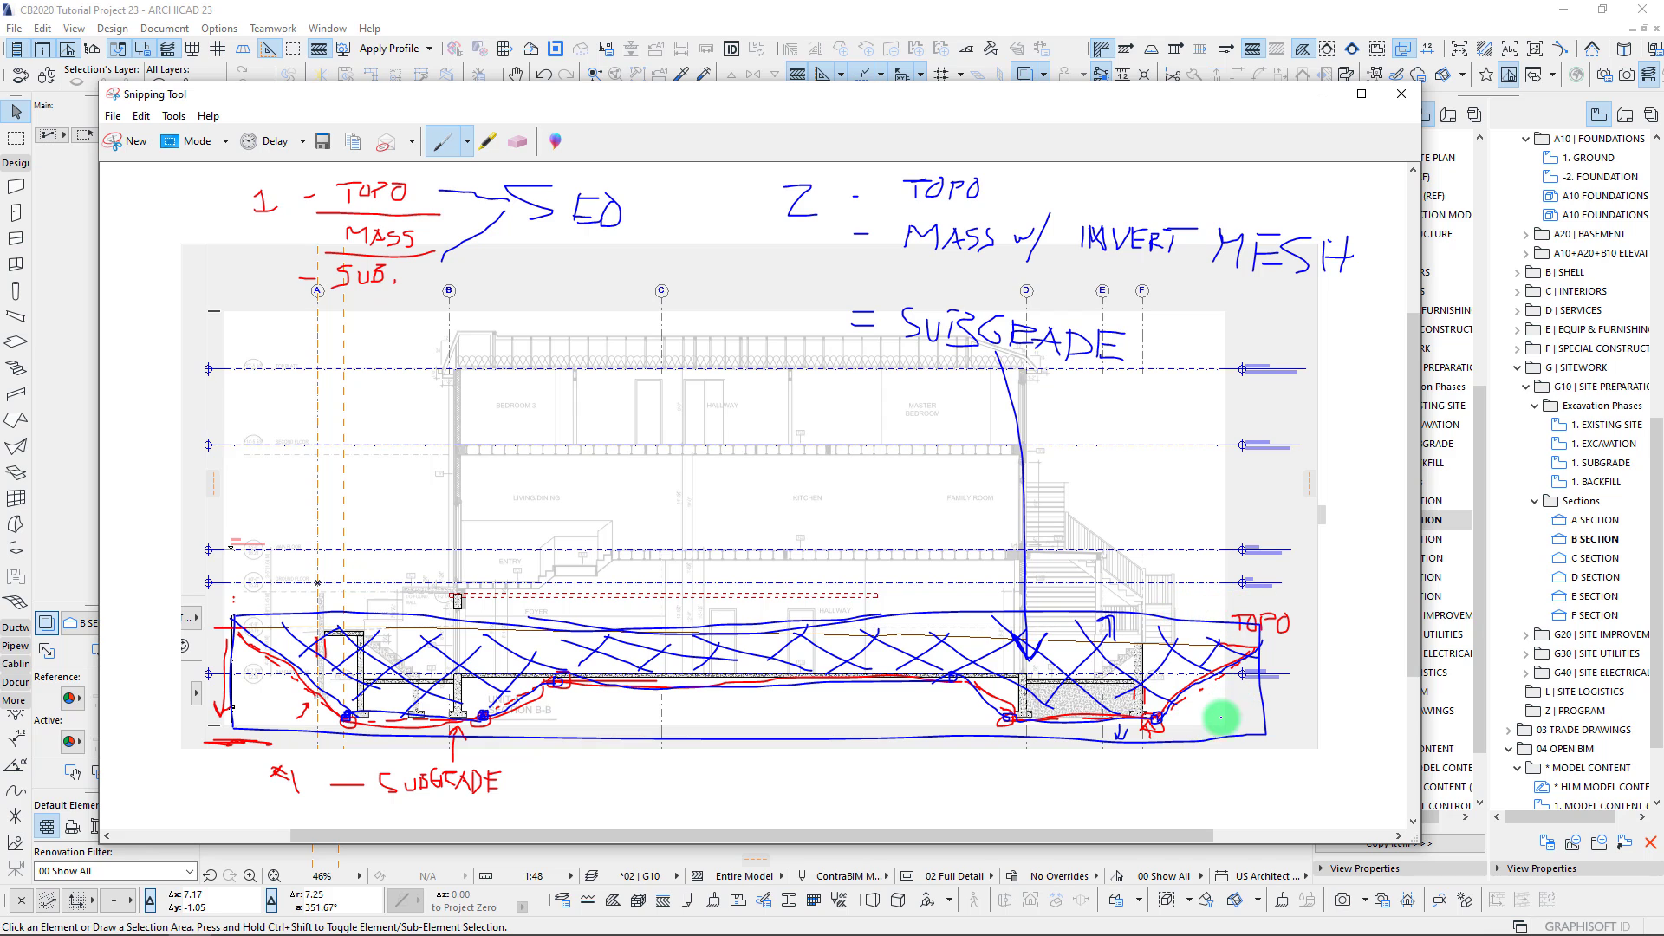
{"action": "left_click", "coordinate": [468, 140]}
{"action": "left_click", "coordinate": [479, 199]}
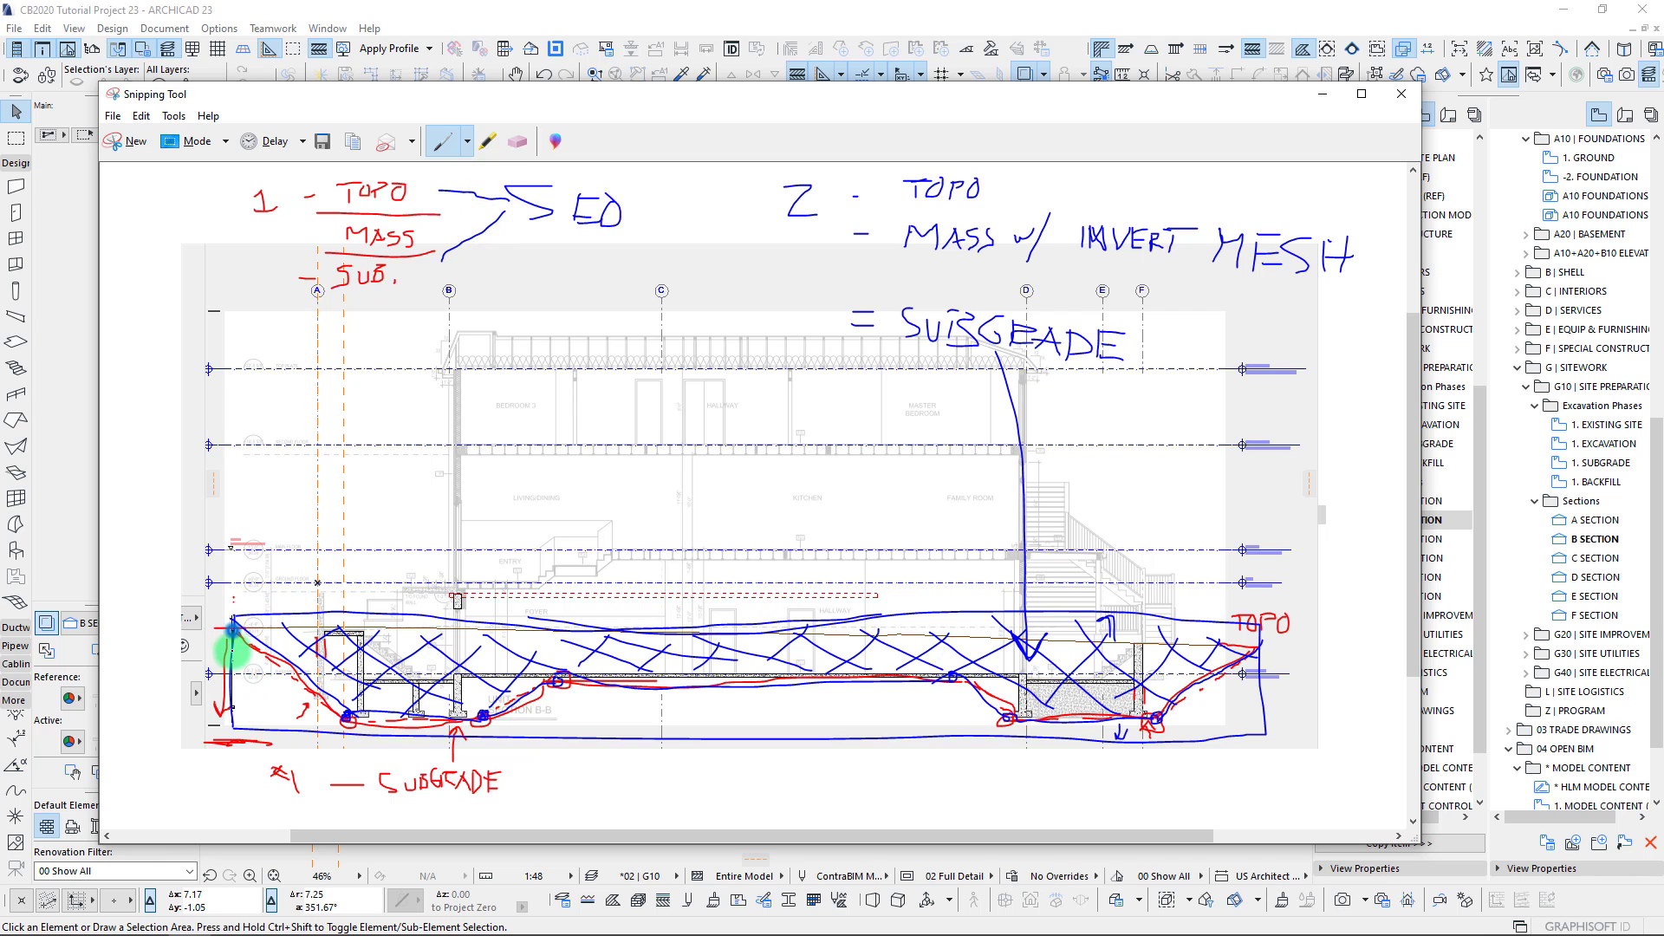
{"action": "mouse_move", "coordinate": [231, 628]}
{"action": "left_mouse_down"}
{"action": "mouse_move", "coordinate": [228, 813]}
{"action": "mouse_move", "coordinate": [1118, 803]}
{"action": "mouse_move", "coordinate": [1283, 773]}
{"action": "mouse_move", "coordinate": [1259, 608]}
{"action": "left_mouse_up"}
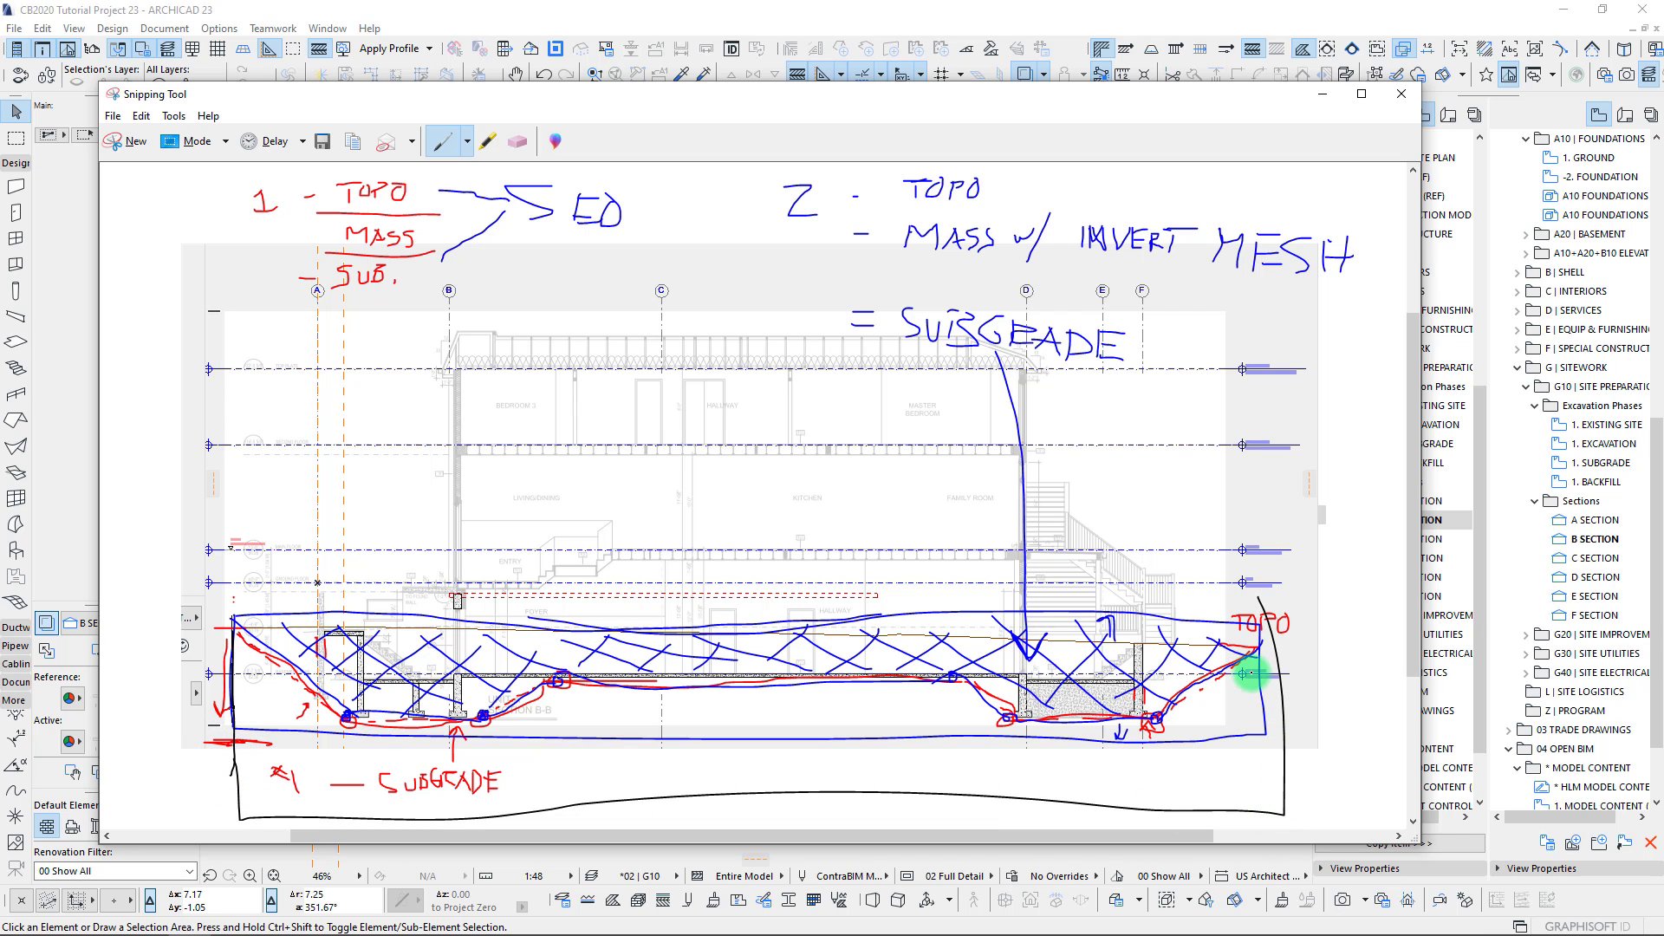
{"action": "mouse_move", "coordinate": [1258, 654]}
{"action": "left_mouse_down"}
{"action": "mouse_move", "coordinate": [1176, 695]}
{"action": "mouse_move", "coordinate": [1041, 723]}
{"action": "mouse_move", "coordinate": [597, 689]}
{"action": "left_mouse_up"}
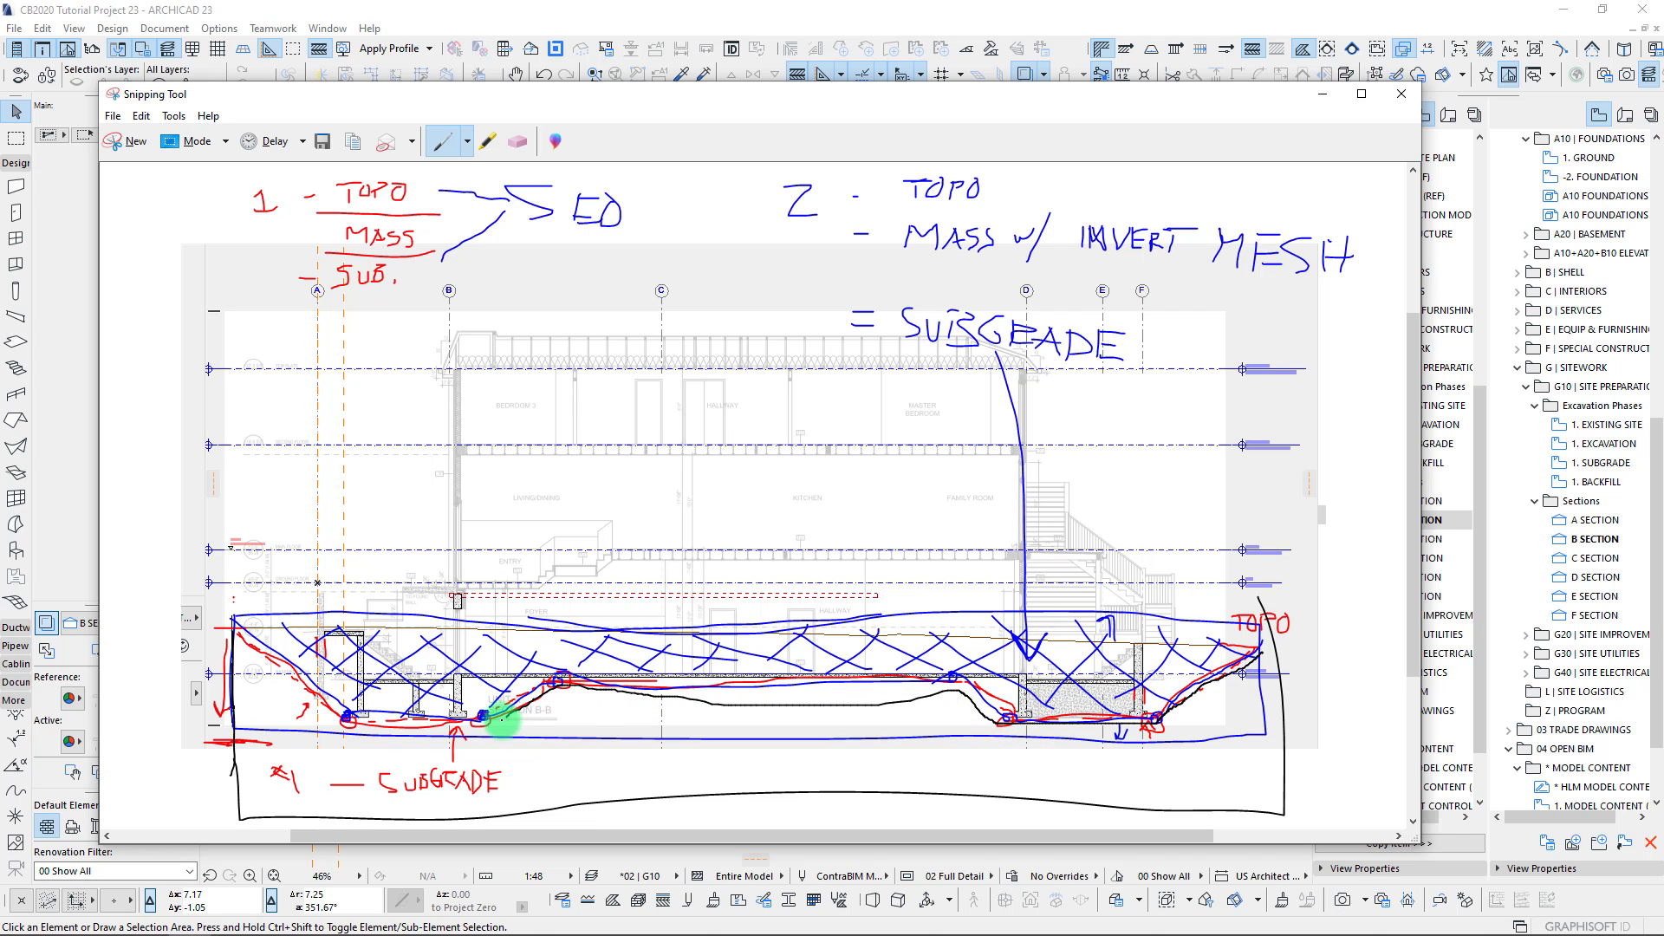
{"action": "mouse_move", "coordinate": [502, 719]}
{"action": "left_mouse_down"}
{"action": "mouse_move", "coordinate": [267, 672]}
{"action": "mouse_move", "coordinate": [234, 636]}
{"action": "left_mouse_up"}
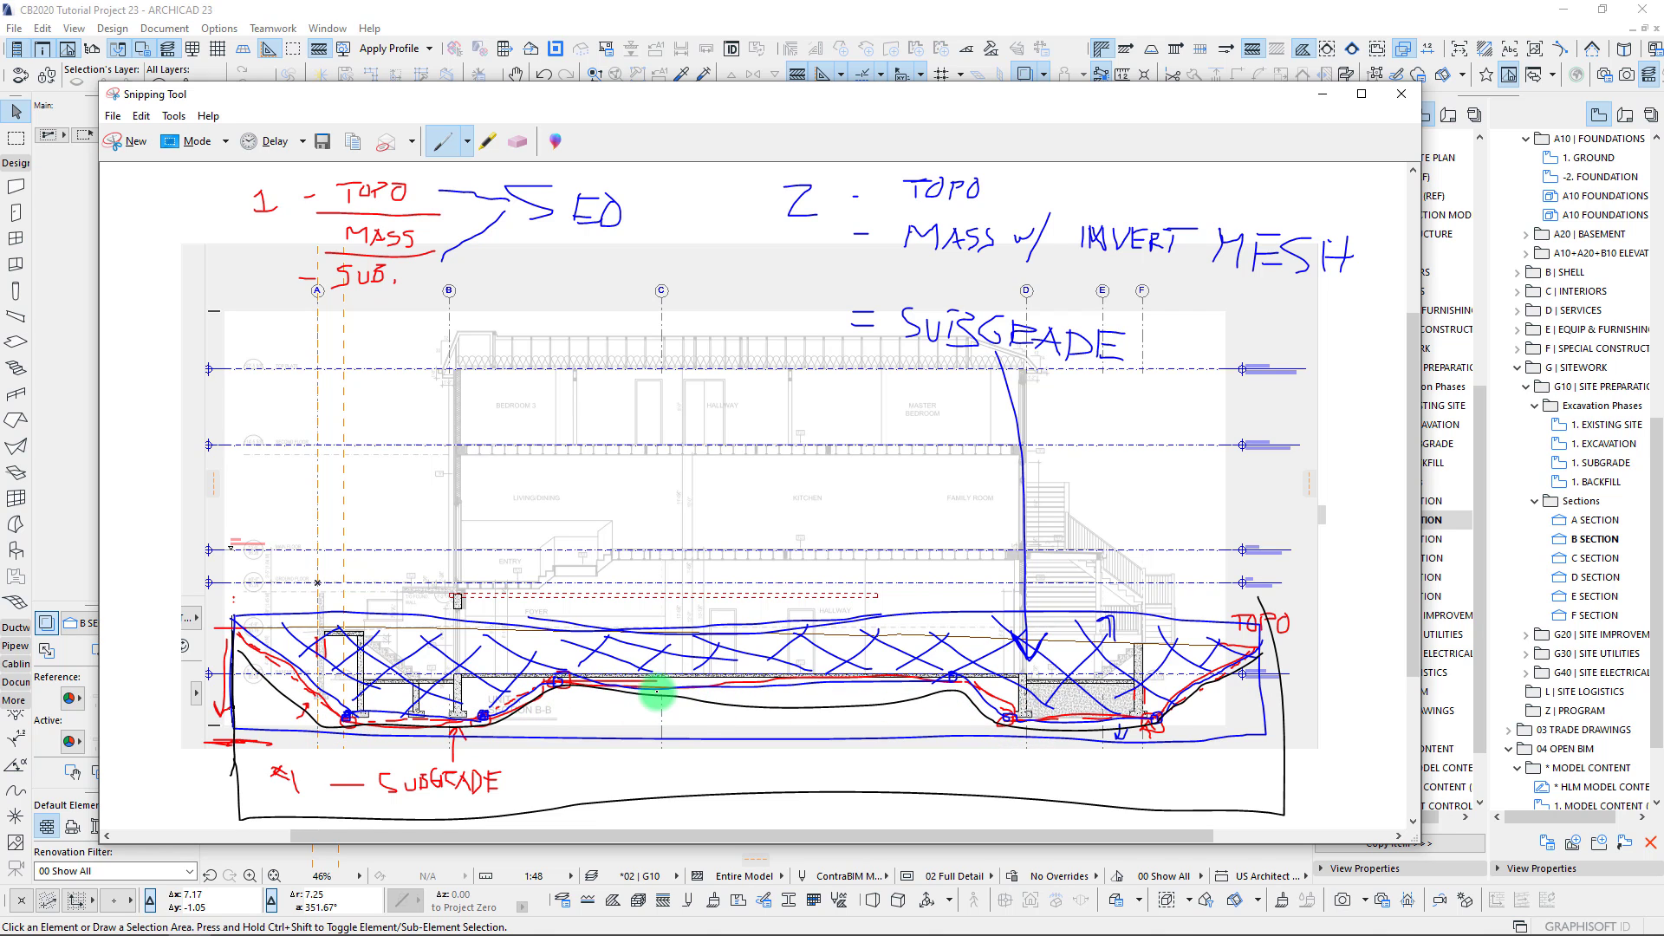
Hatch the subgrade band in black with diagonal strokes, left to right.
{"action": "mouse_move", "coordinate": [659, 698]}
{"action": "left_mouse_down"}
{"action": "mouse_move", "coordinate": [596, 781]}
{"action": "mouse_move", "coordinate": [637, 793]}
{"action": "left_mouse_up"}
{"action": "left_click_drag", "start_coordinate": [778, 708], "coordinate": [709, 793]}
{"action": "left_click_drag", "start_coordinate": [872, 699], "coordinate": [787, 780]}
{"action": "left_click_drag", "start_coordinate": [926, 705], "coordinate": [846, 787]}
{"action": "left_click_drag", "start_coordinate": [978, 712], "coordinate": [935, 786]}
{"action": "left_click_drag", "start_coordinate": [1041, 723], "coordinate": [969, 787]}
{"action": "left_click_drag", "start_coordinate": [1092, 729], "coordinate": [1011, 804]}
{"action": "left_click_drag", "start_coordinate": [1156, 725], "coordinate": [1066, 806]}
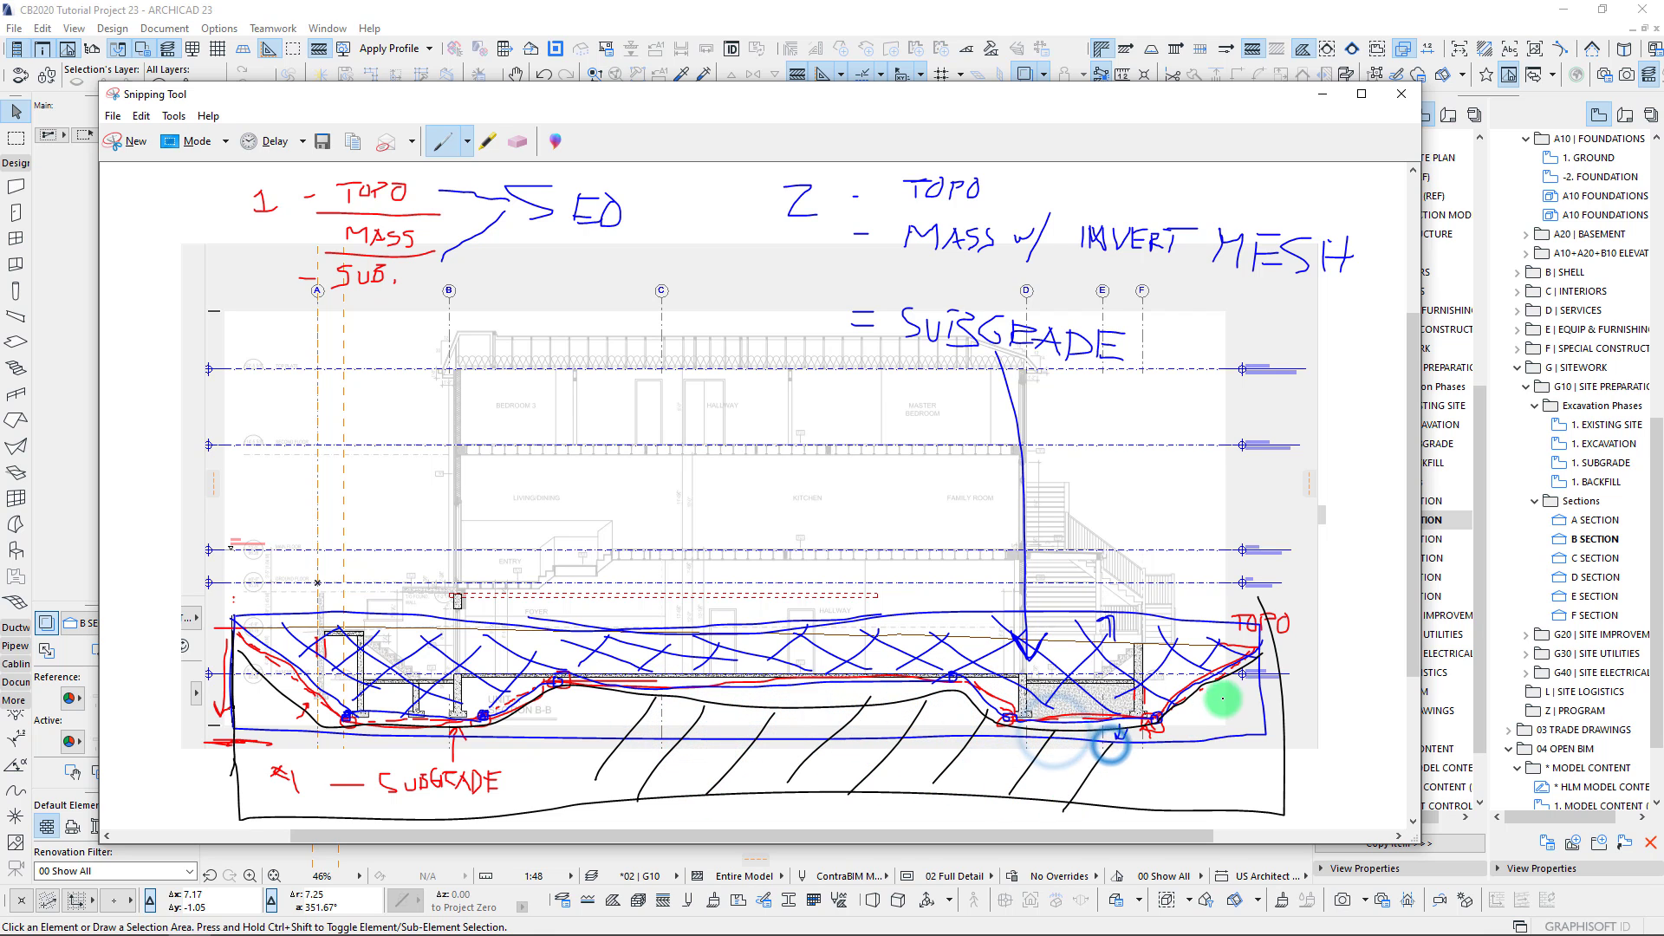
{"action": "left_click_drag", "start_coordinate": [1222, 702], "coordinate": [1144, 780]}
{"action": "mouse_move", "coordinate": [1254, 676]}
{"action": "left_mouse_down"}
{"action": "mouse_move", "coordinate": [1163, 819]}
{"action": "mouse_move", "coordinate": [1221, 826]}
{"action": "mouse_move", "coordinate": [1306, 735]}
{"action": "mouse_move", "coordinate": [1281, 780]}
{"action": "left_mouse_up"}
Cross-hatch the black subgrade band back to the left and circle the number 2.
{"action": "left_click_drag", "start_coordinate": [1158, 728], "coordinate": [1235, 806]}
{"action": "left_click_drag", "start_coordinate": [1079, 721], "coordinate": [1145, 799]}
{"action": "left_click_drag", "start_coordinate": [988, 722], "coordinate": [1079, 794]}
{"action": "left_click_drag", "start_coordinate": [910, 715], "coordinate": [1014, 799]}
{"action": "mouse_move", "coordinate": [806, 708]}
{"action": "left_mouse_down"}
{"action": "mouse_move", "coordinate": [922, 786]}
{"action": "mouse_move", "coordinate": [858, 793]}
{"action": "left_mouse_up"}
{"action": "left_click_drag", "start_coordinate": [703, 722], "coordinate": [793, 800]}
{"action": "left_click_drag", "start_coordinate": [612, 722], "coordinate": [703, 800]}
{"action": "mouse_move", "coordinate": [546, 721]}
{"action": "left_mouse_down"}
{"action": "mouse_move", "coordinate": [611, 800]}
{"action": "mouse_move", "coordinate": [520, 820]}
{"action": "left_mouse_up"}
{"action": "mouse_move", "coordinate": [605, 728]}
{"action": "left_mouse_down"}
{"action": "mouse_move", "coordinate": [539, 825]}
{"action": "mouse_move", "coordinate": [514, 807]}
{"action": "left_mouse_up"}
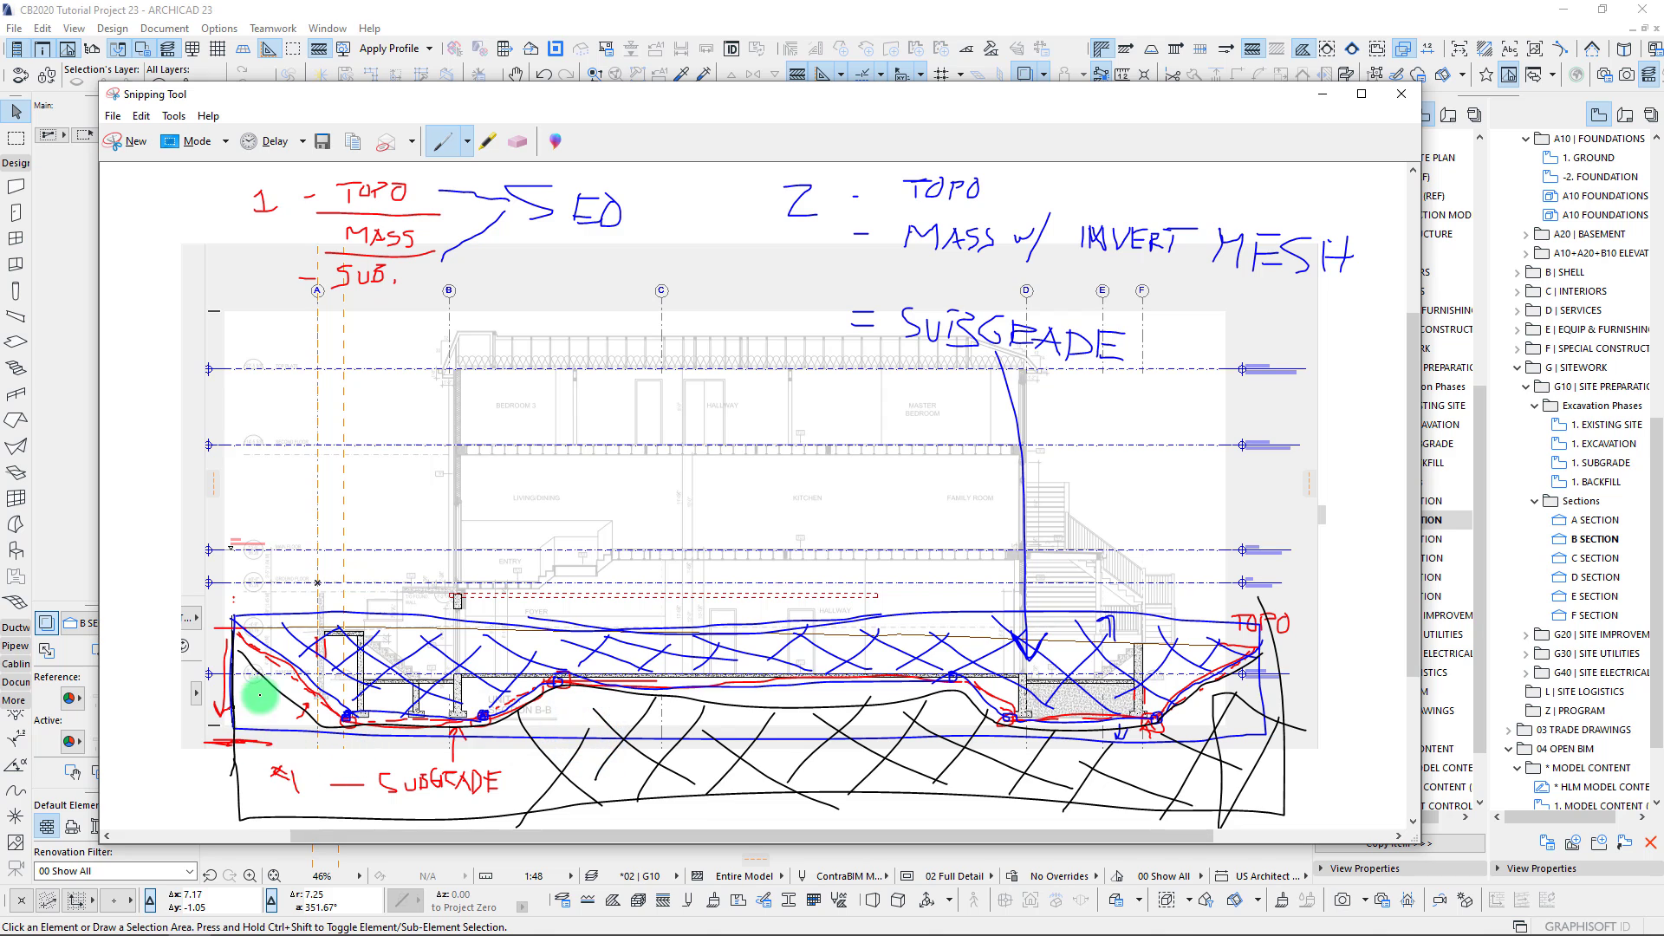
{"action": "mouse_move", "coordinate": [260, 697]}
{"action": "left_mouse_down"}
{"action": "mouse_move", "coordinate": [326, 728]}
{"action": "mouse_move", "coordinate": [273, 799]}
{"action": "left_mouse_up"}
{"action": "left_click_drag", "start_coordinate": [319, 728], "coordinate": [266, 780]}
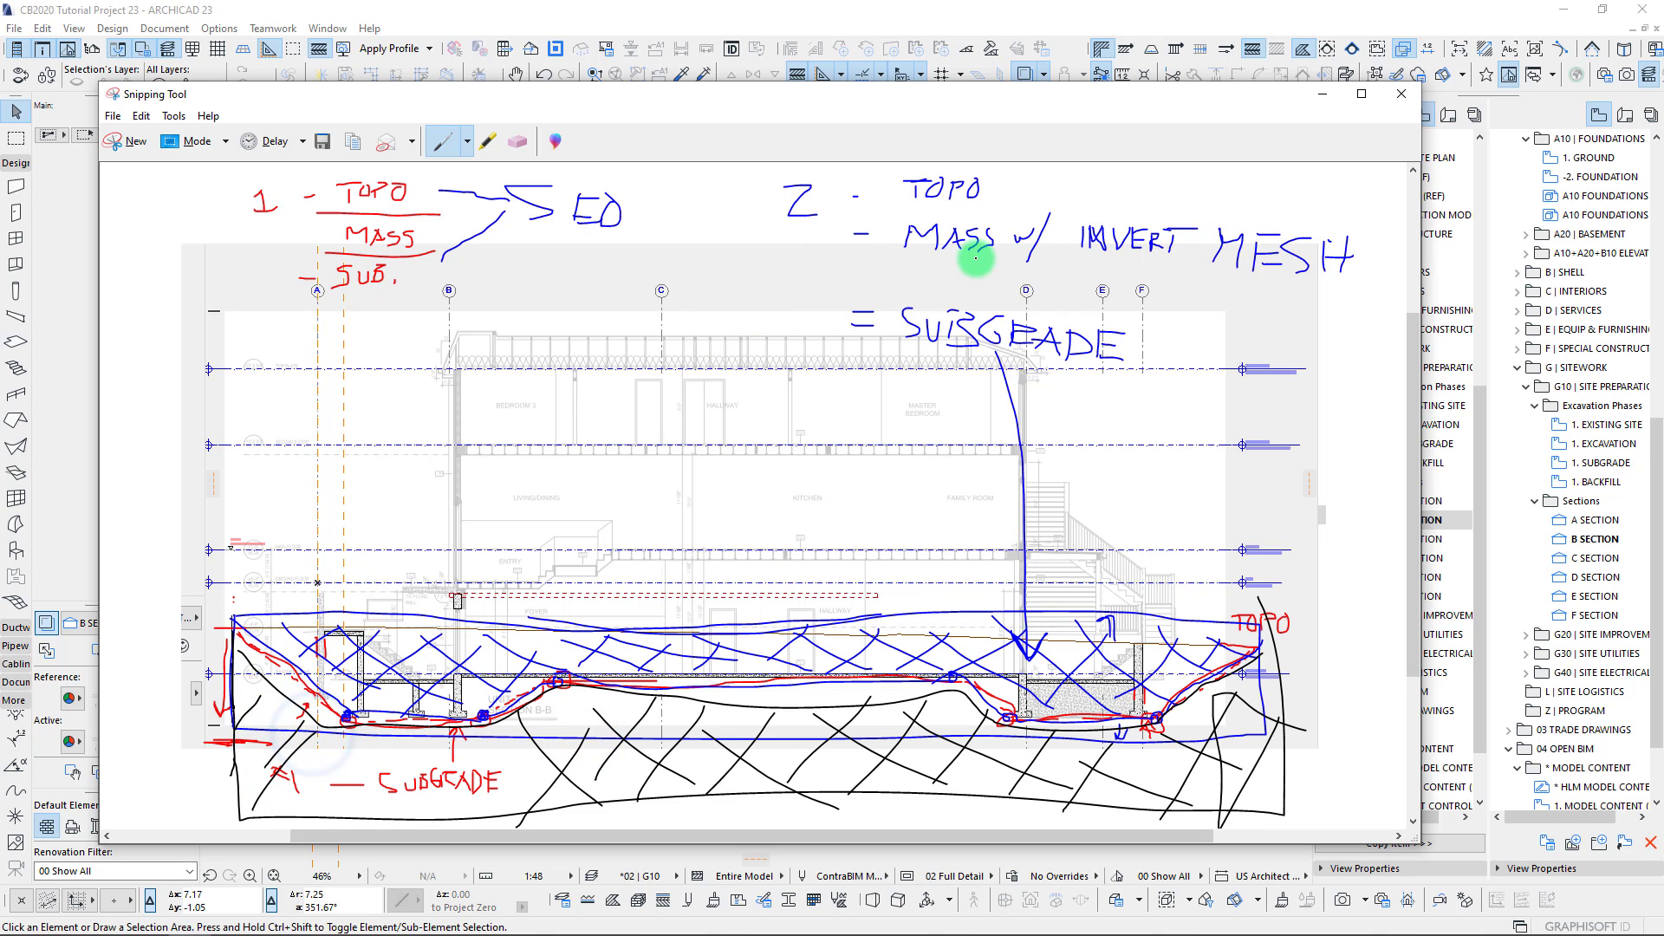
{"action": "left_click_drag", "start_coordinate": [811, 169], "coordinate": [800, 176]}
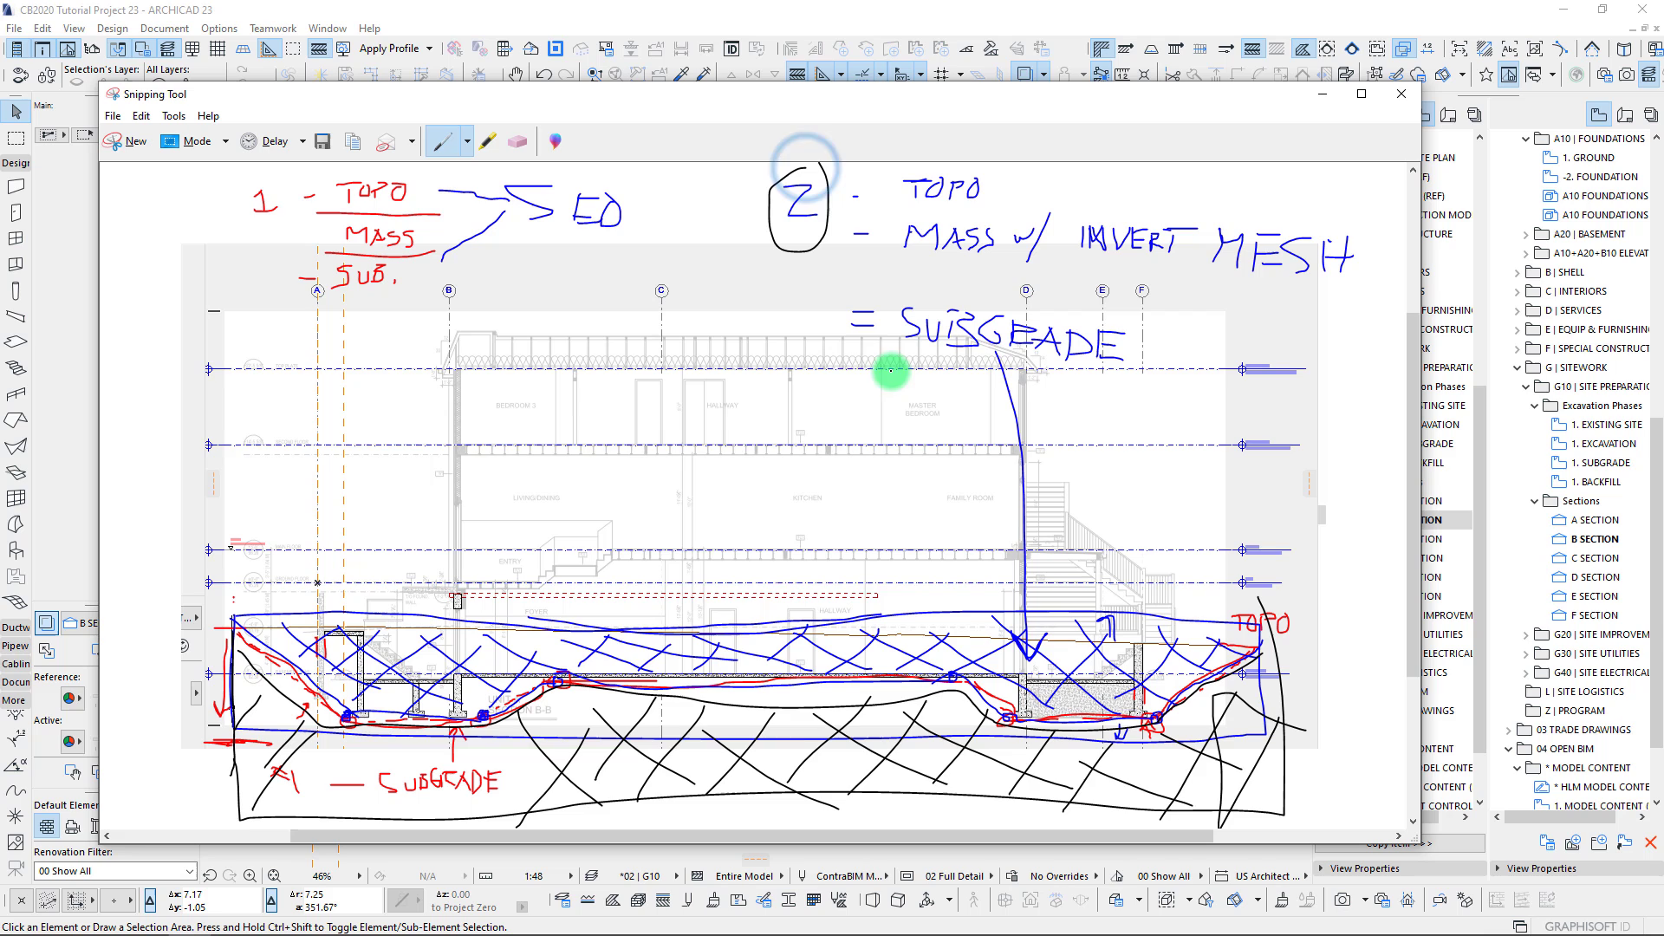
Draw a box around '= SUBGRADE' and a line under 'INVERT MESH' in note 2.
{"action": "mouse_move", "coordinate": [836, 347]}
{"action": "left_mouse_down"}
{"action": "mouse_move", "coordinate": [1150, 387]}
{"action": "mouse_move", "coordinate": [1151, 309]}
{"action": "mouse_move", "coordinate": [845, 278]}
{"action": "mouse_move", "coordinate": [839, 352]}
{"action": "left_mouse_up"}
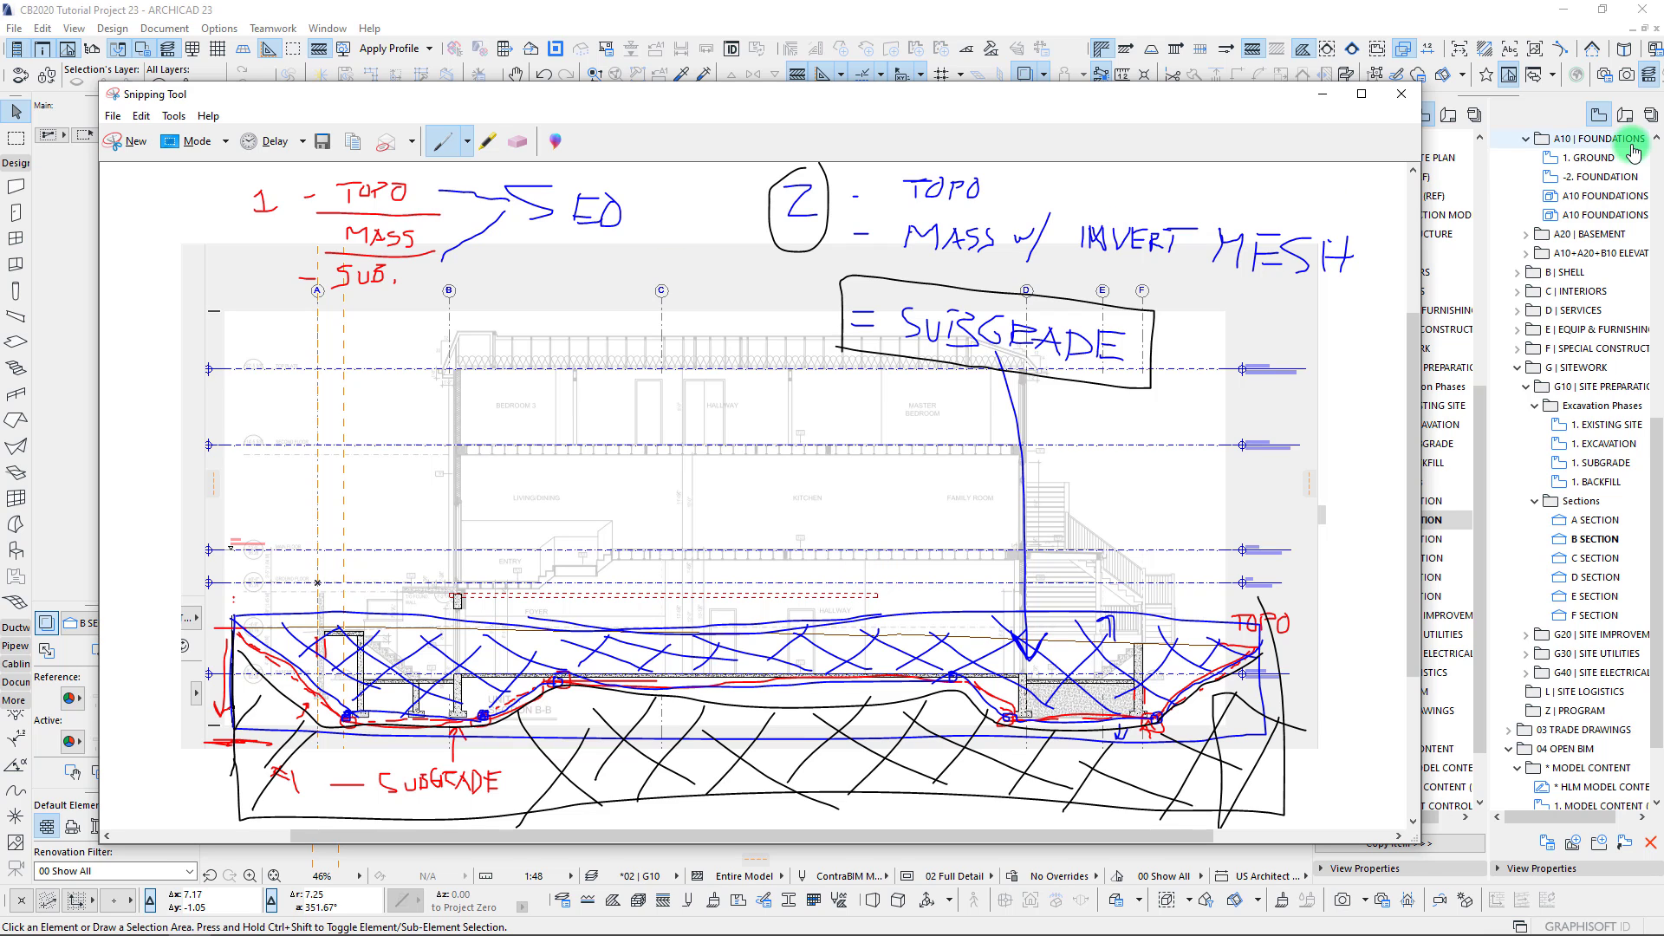
{"action": "left_click_drag", "start_coordinate": [1074, 265], "coordinate": [1339, 292]}
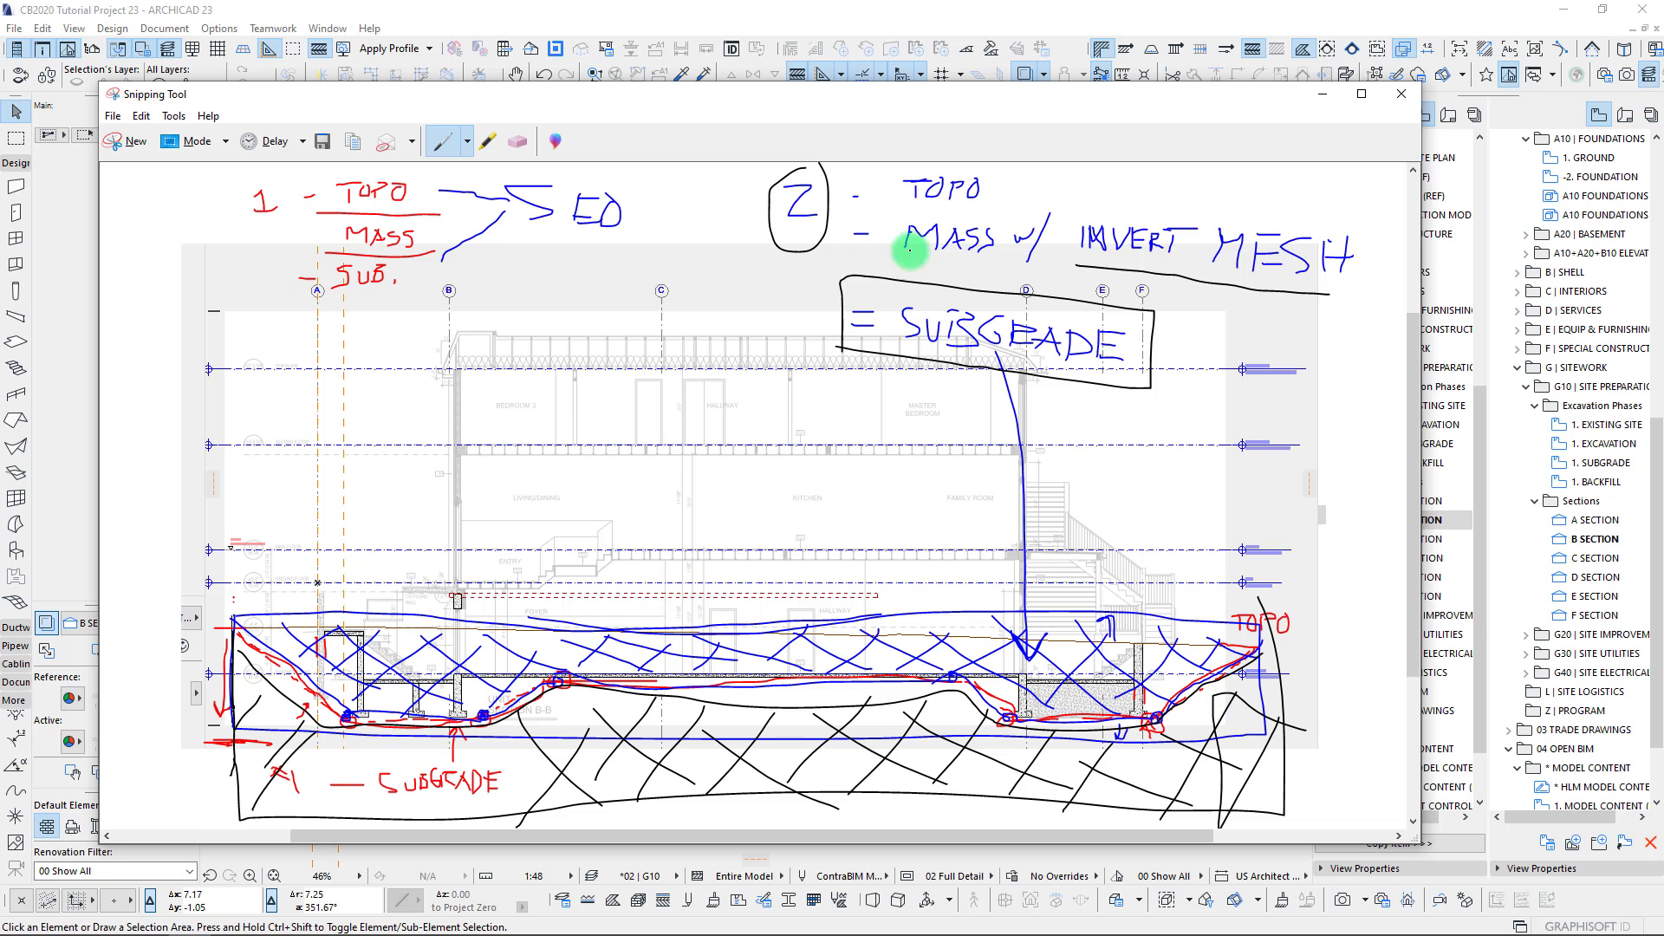
Minimize the marked-up screenshot and switch to the site's 3D model.
{"action": "left_click", "coordinate": [1323, 95]}
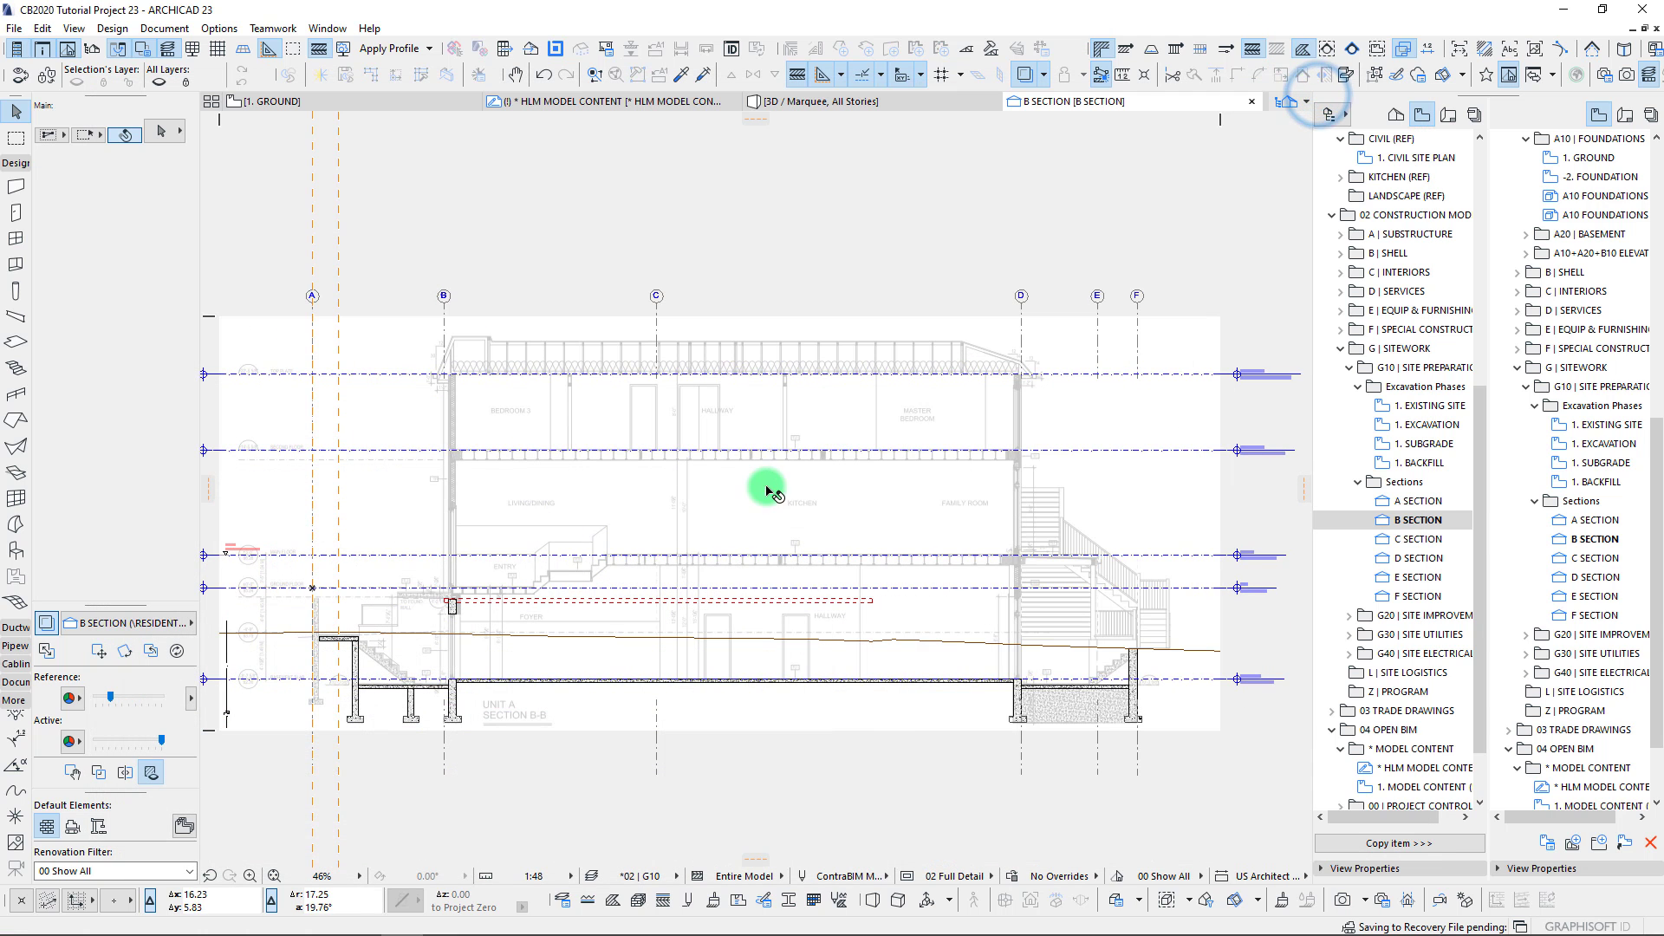
{"action": "middle_click_drag", "start_coordinate": [698, 594], "coordinate": [702, 587]}
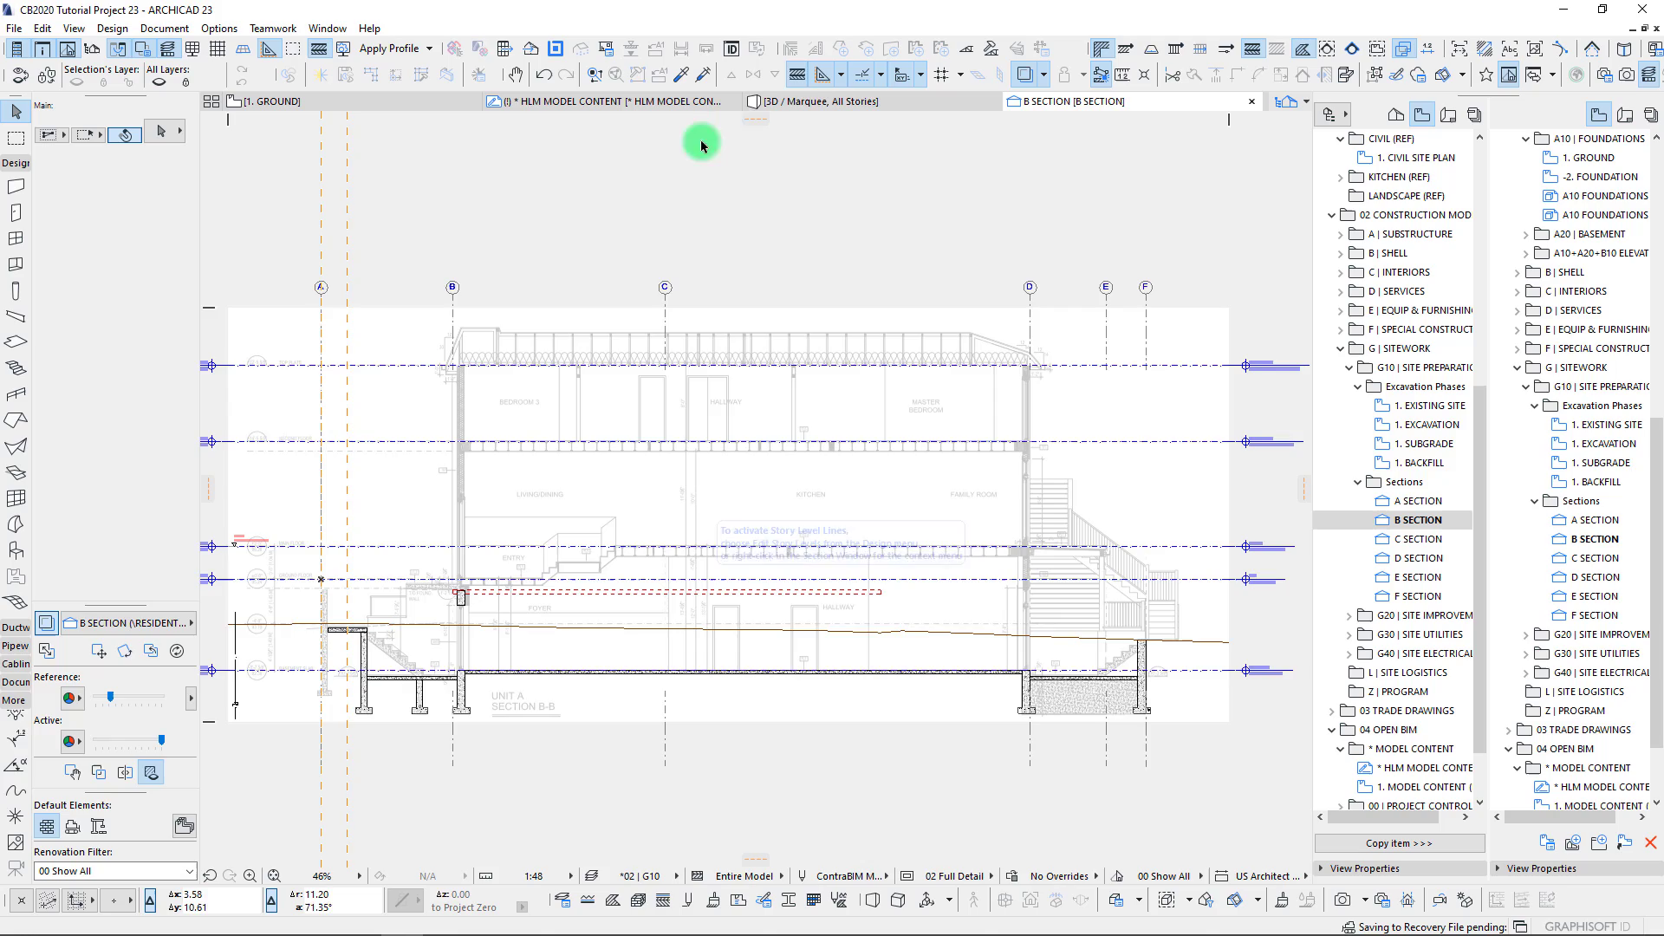
{"action": "left_click", "coordinate": [815, 102]}
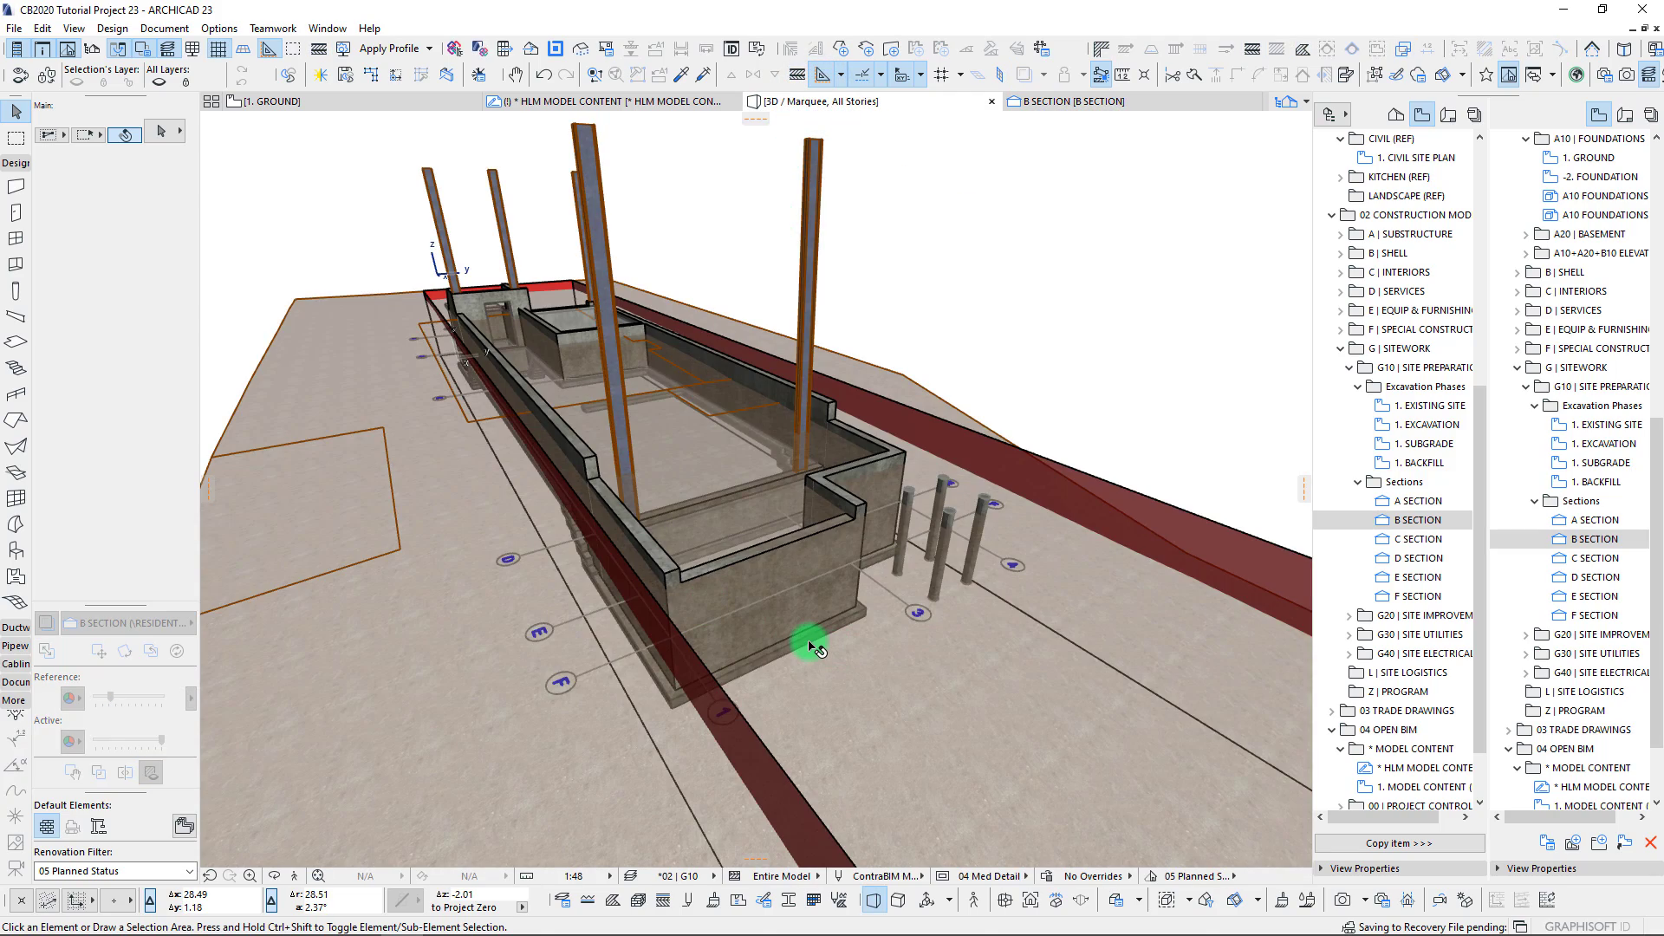
Orbit down into the pit toward the concrete wall, then back out to a foundation overview.
{"action": "middle_click_drag", "start_coordinate": [816, 647], "coordinate": [815, 646], "text": "shift"}
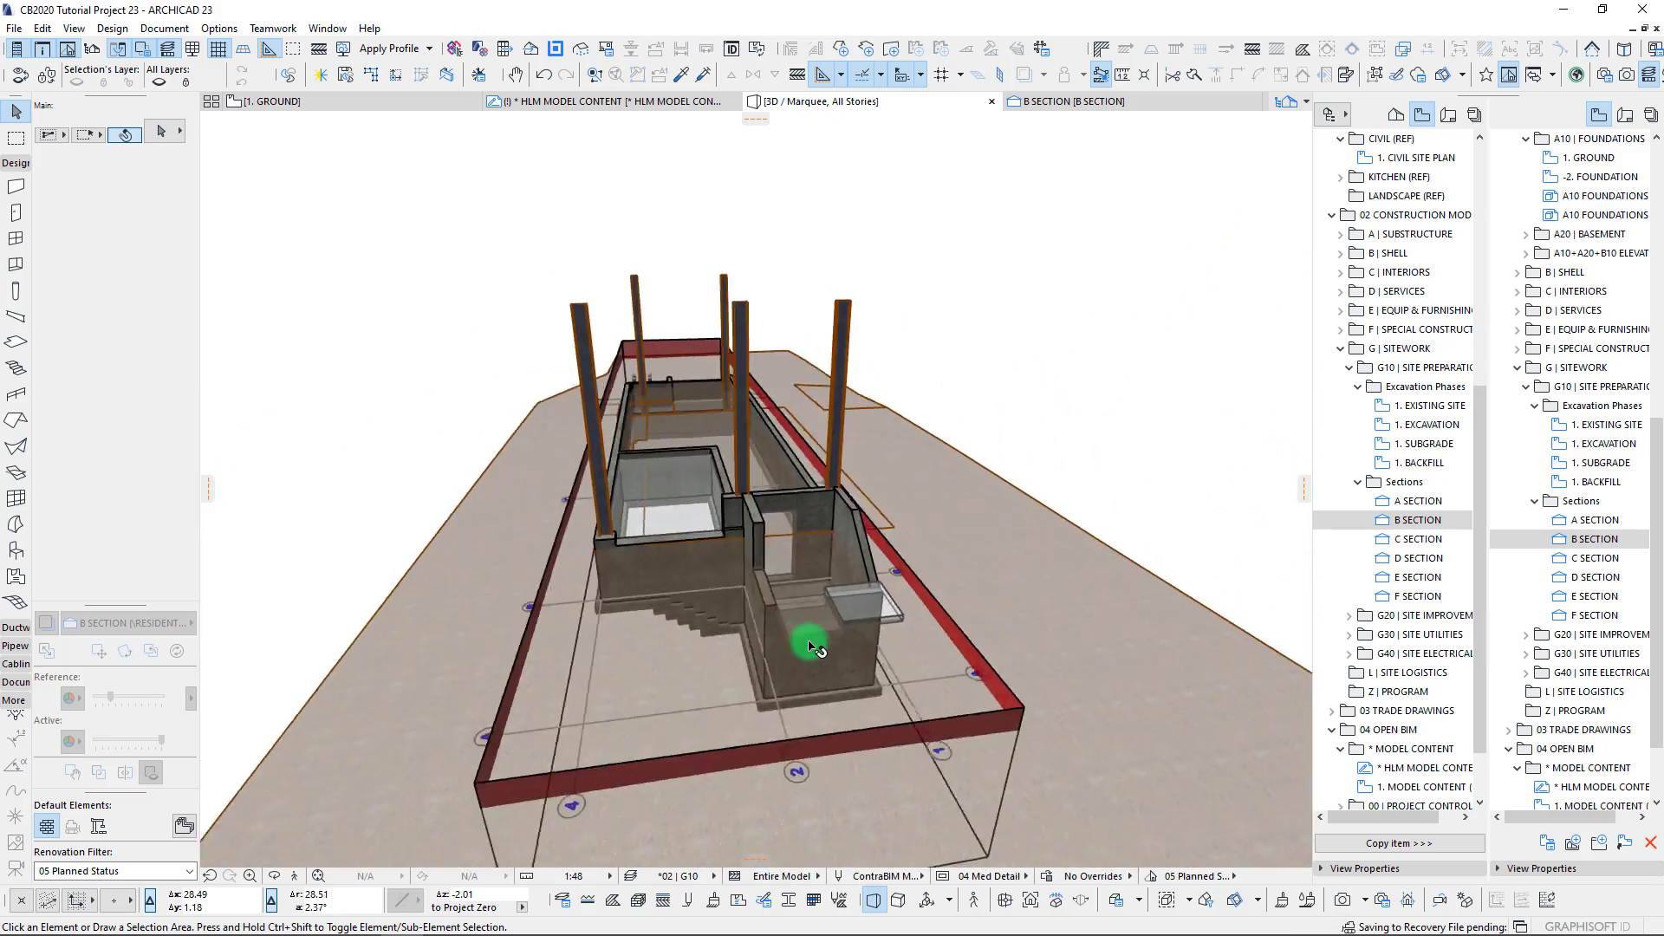
{"action": "scroll", "coordinate": [816, 646], "scroll_direction": "up", "scroll_amount": 5}
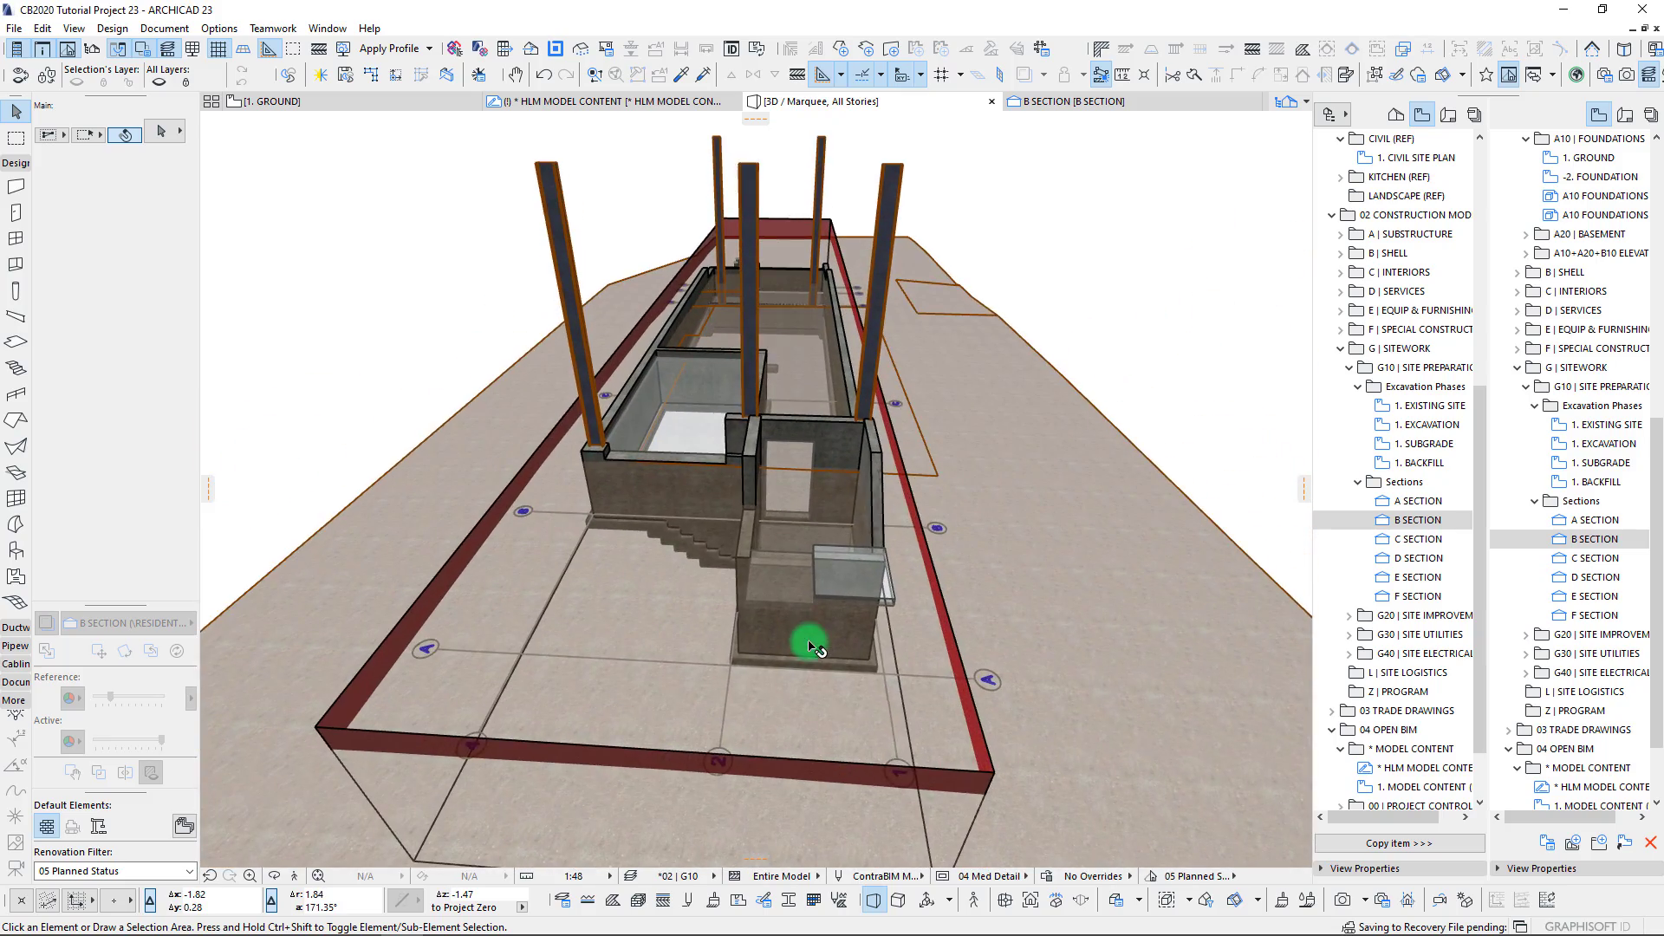
{"action": "middle_click_drag", "start_coordinate": [743, 610], "coordinate": [399, 523], "text": "shift"}
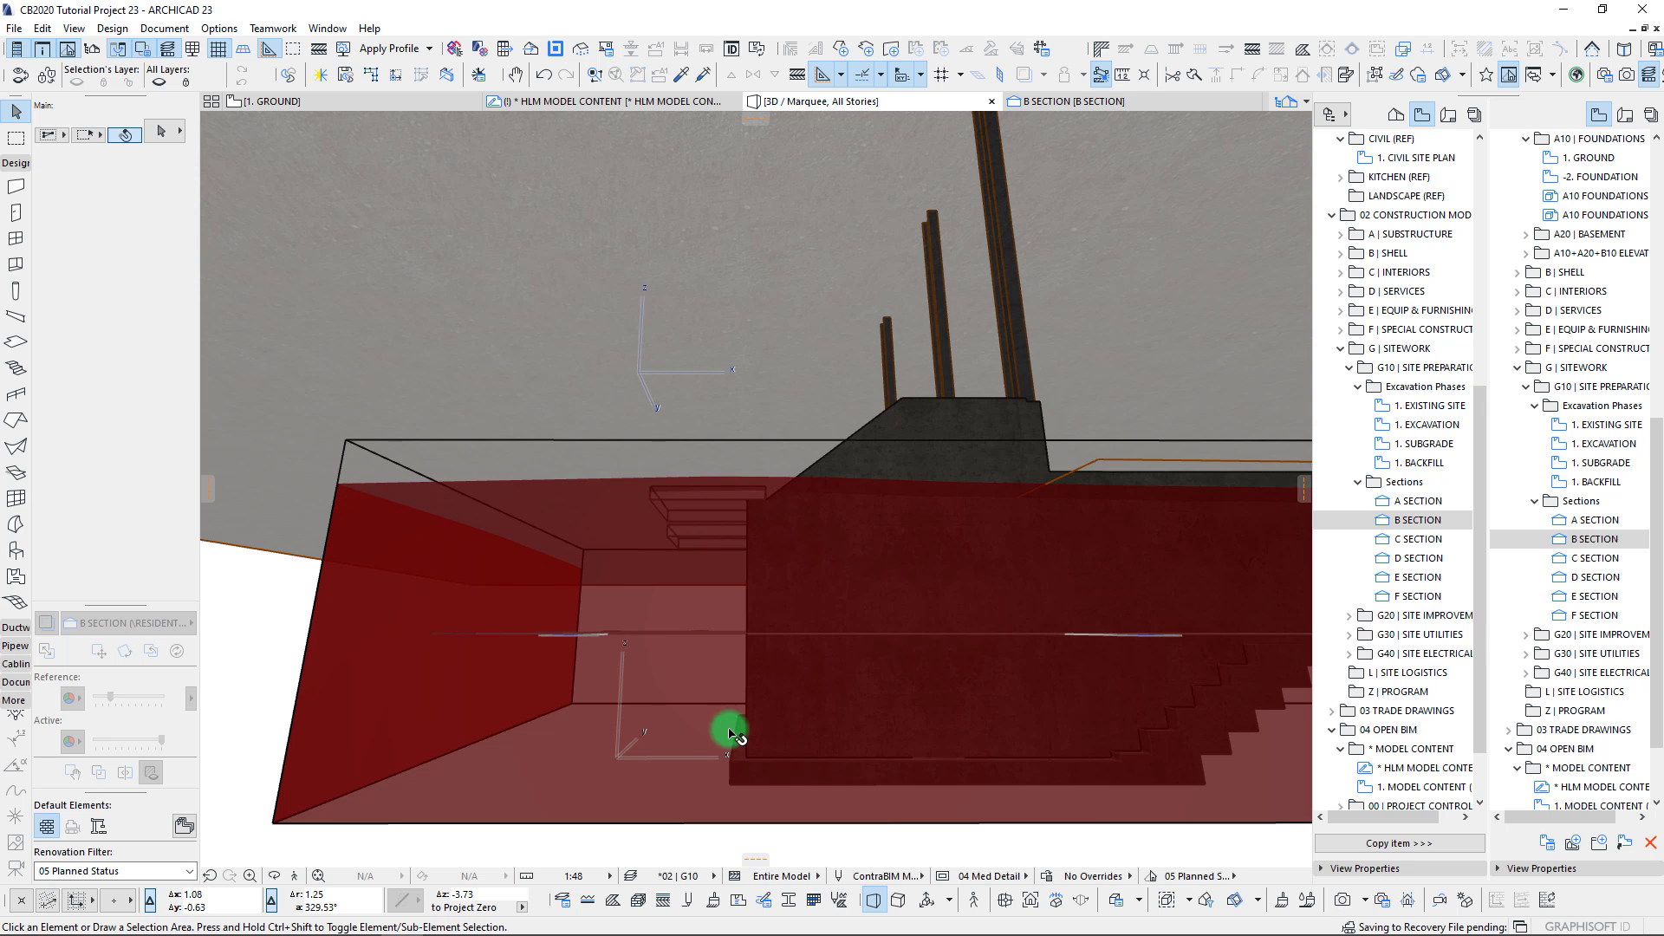
{"action": "mouse_move", "coordinate": [760, 779]}
{"action": "middle_mouse_down", "text": "shift"}
{"action": "mouse_move", "coordinate": [845, 722]}
{"action": "mouse_move", "coordinate": [858, 670]}
{"action": "mouse_move", "coordinate": [999, 530]}
{"action": "middle_mouse_up", "text": "shift"}
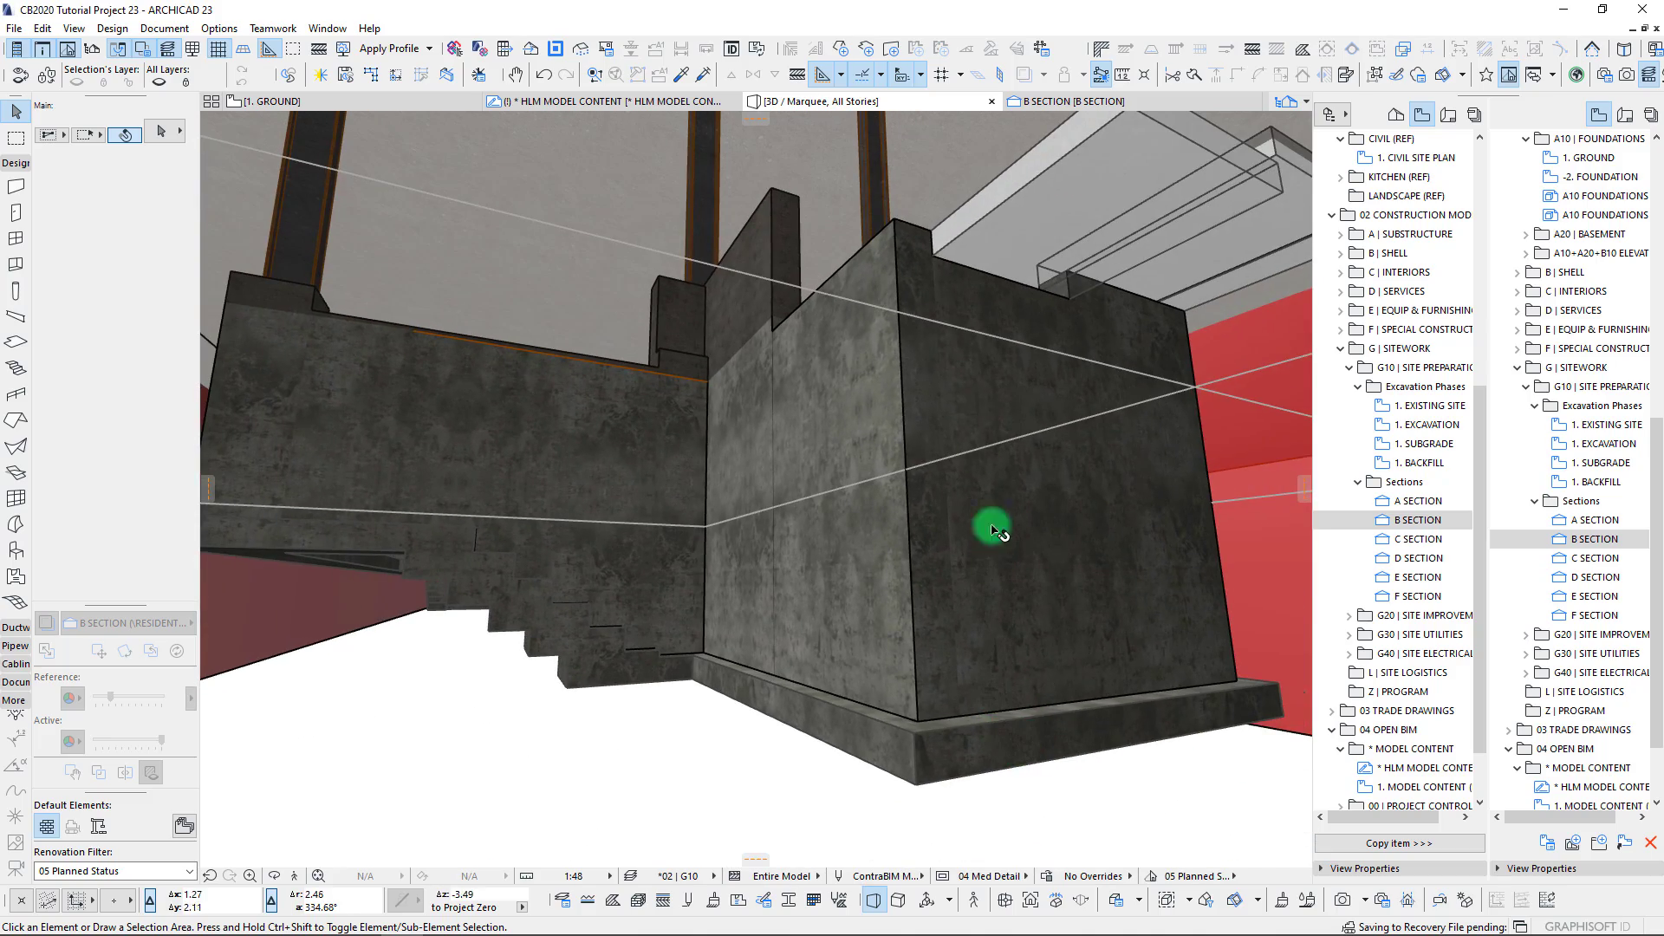
{"action": "mouse_move", "coordinate": [1040, 708]}
{"action": "middle_mouse_down", "text": "shift"}
{"action": "mouse_move", "coordinate": [898, 645]}
{"action": "mouse_move", "coordinate": [892, 659]}
{"action": "mouse_move", "coordinate": [884, 449]}
{"action": "mouse_move", "coordinate": [827, 656]}
{"action": "mouse_move", "coordinate": [576, 583]}
{"action": "mouse_move", "coordinate": [439, 620]}
{"action": "mouse_move", "coordinate": [845, 508]}
{"action": "mouse_move", "coordinate": [926, 592]}
{"action": "mouse_move", "coordinate": [896, 657]}
{"action": "mouse_move", "coordinate": [897, 547]}
{"action": "mouse_move", "coordinate": [1170, 546]}
{"action": "mouse_move", "coordinate": [1267, 599]}
{"action": "mouse_move", "coordinate": [962, 689]}
{"action": "mouse_move", "coordinate": [923, 735]}
{"action": "mouse_move", "coordinate": [709, 690]}
{"action": "mouse_move", "coordinate": [698, 756]}
{"action": "middle_mouse_up", "text": "shift"}
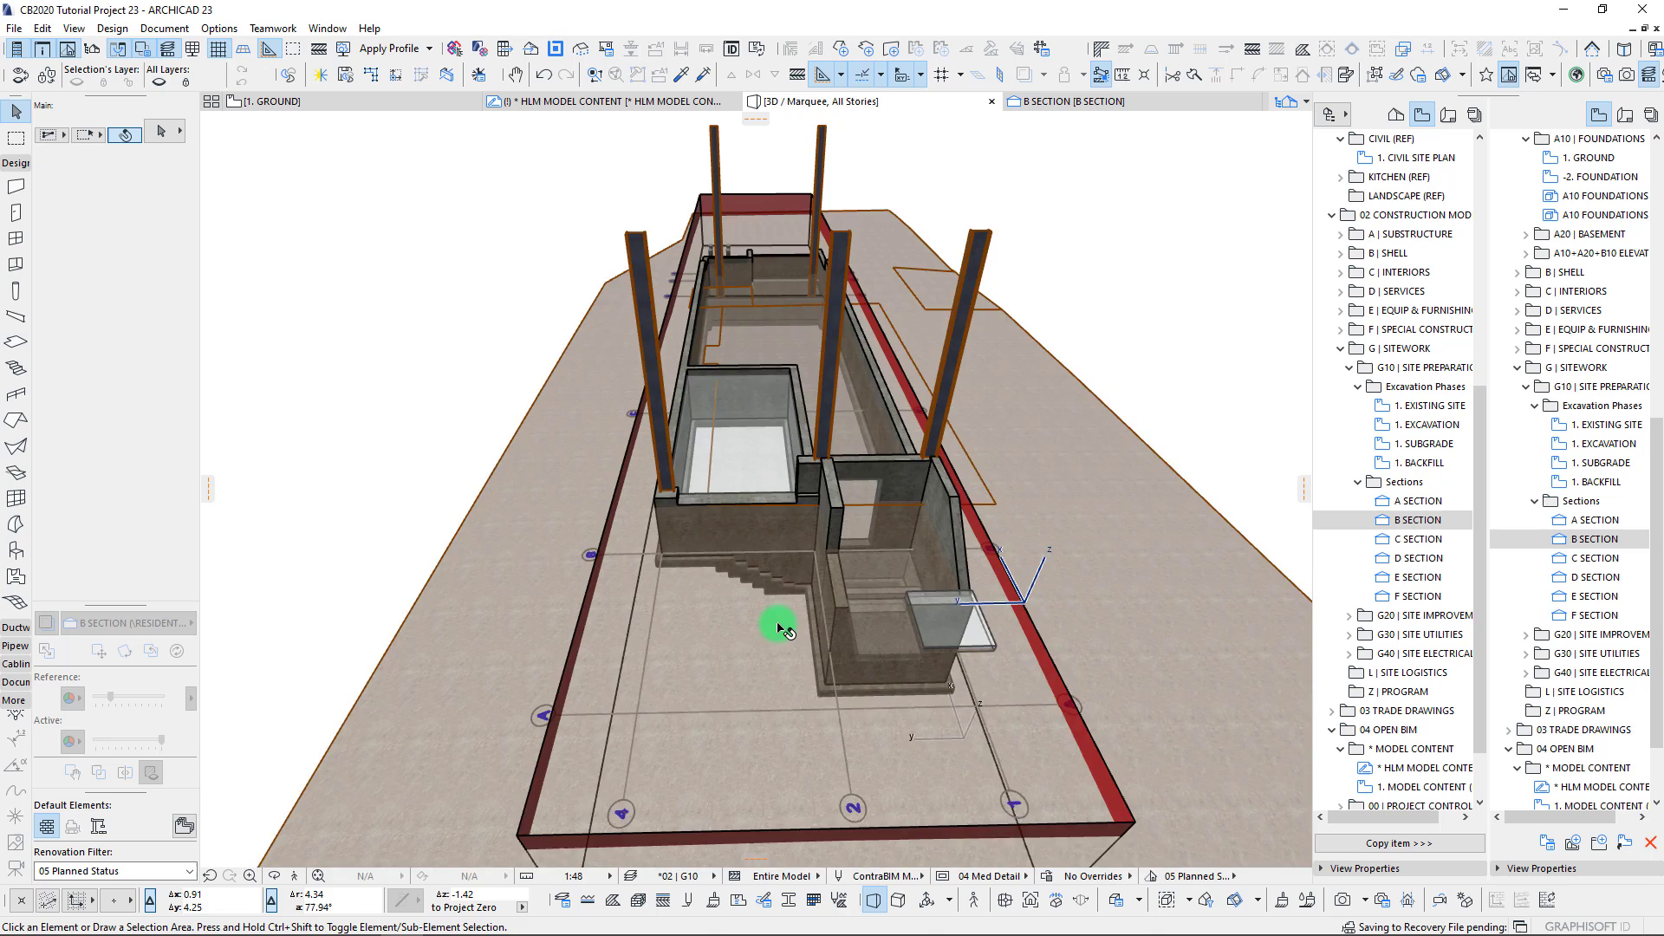
{"action": "scroll", "coordinate": [786, 630], "scroll_direction": "up", "scroll_amount": 5}
{"action": "scroll", "coordinate": [786, 629], "scroll_direction": "up", "scroll_amount": 5}
{"action": "scroll", "coordinate": [884, 663], "scroll_direction": "up", "scroll_amount": 2}
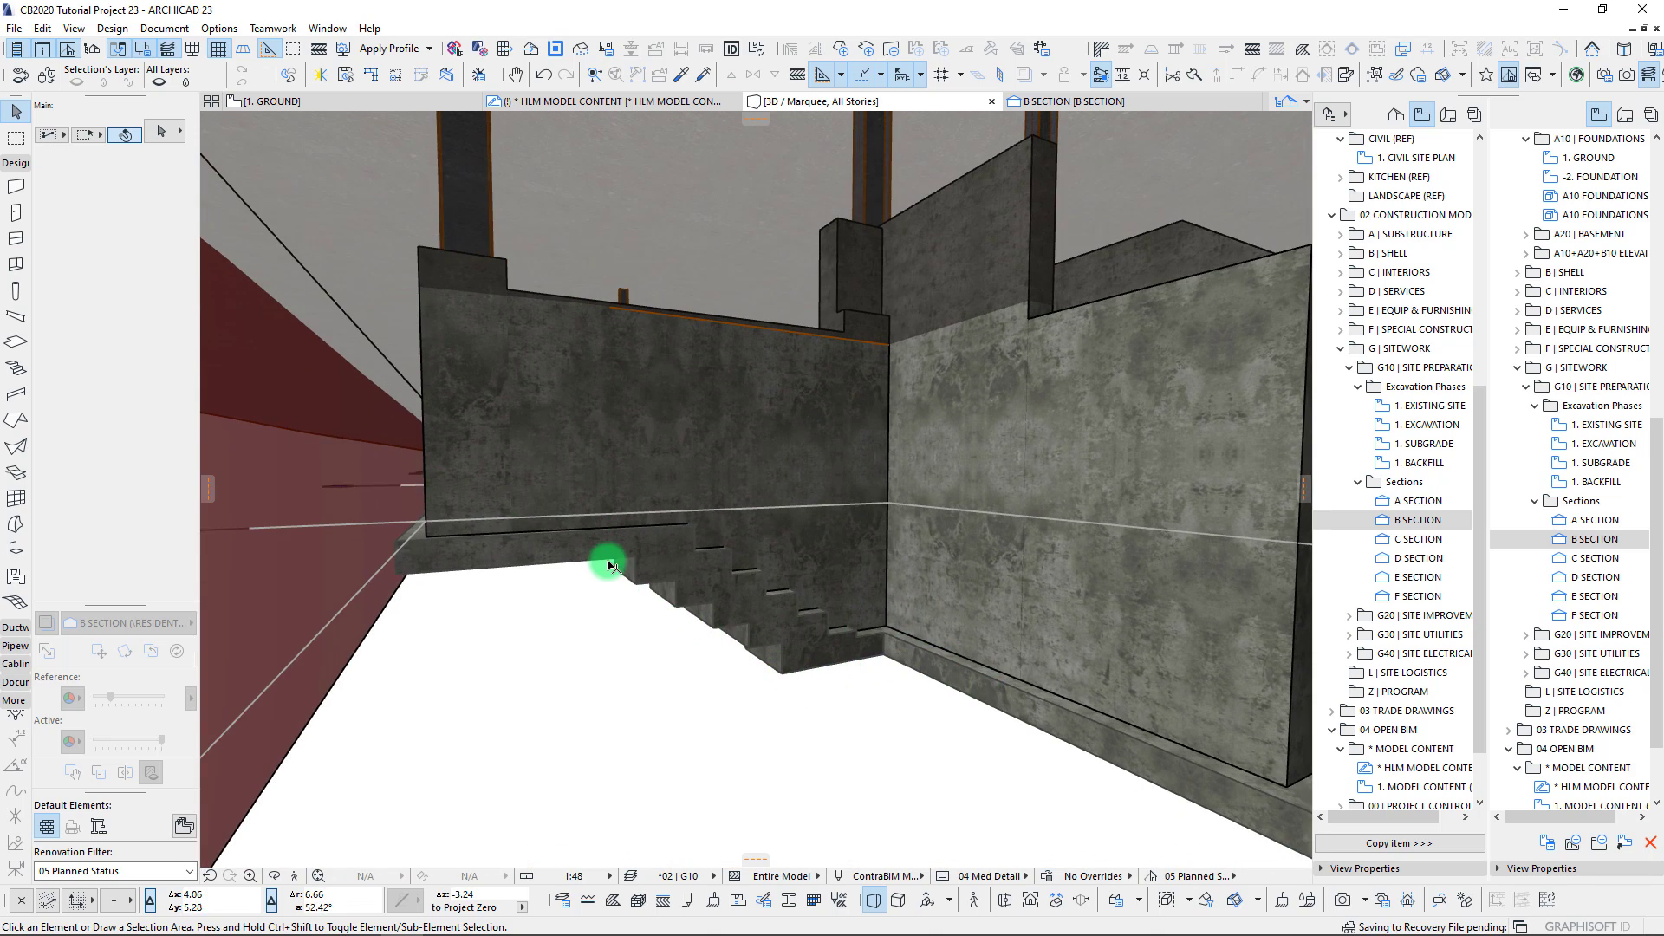
{"action": "middle_click_drag", "start_coordinate": [417, 559], "coordinate": [537, 578]}
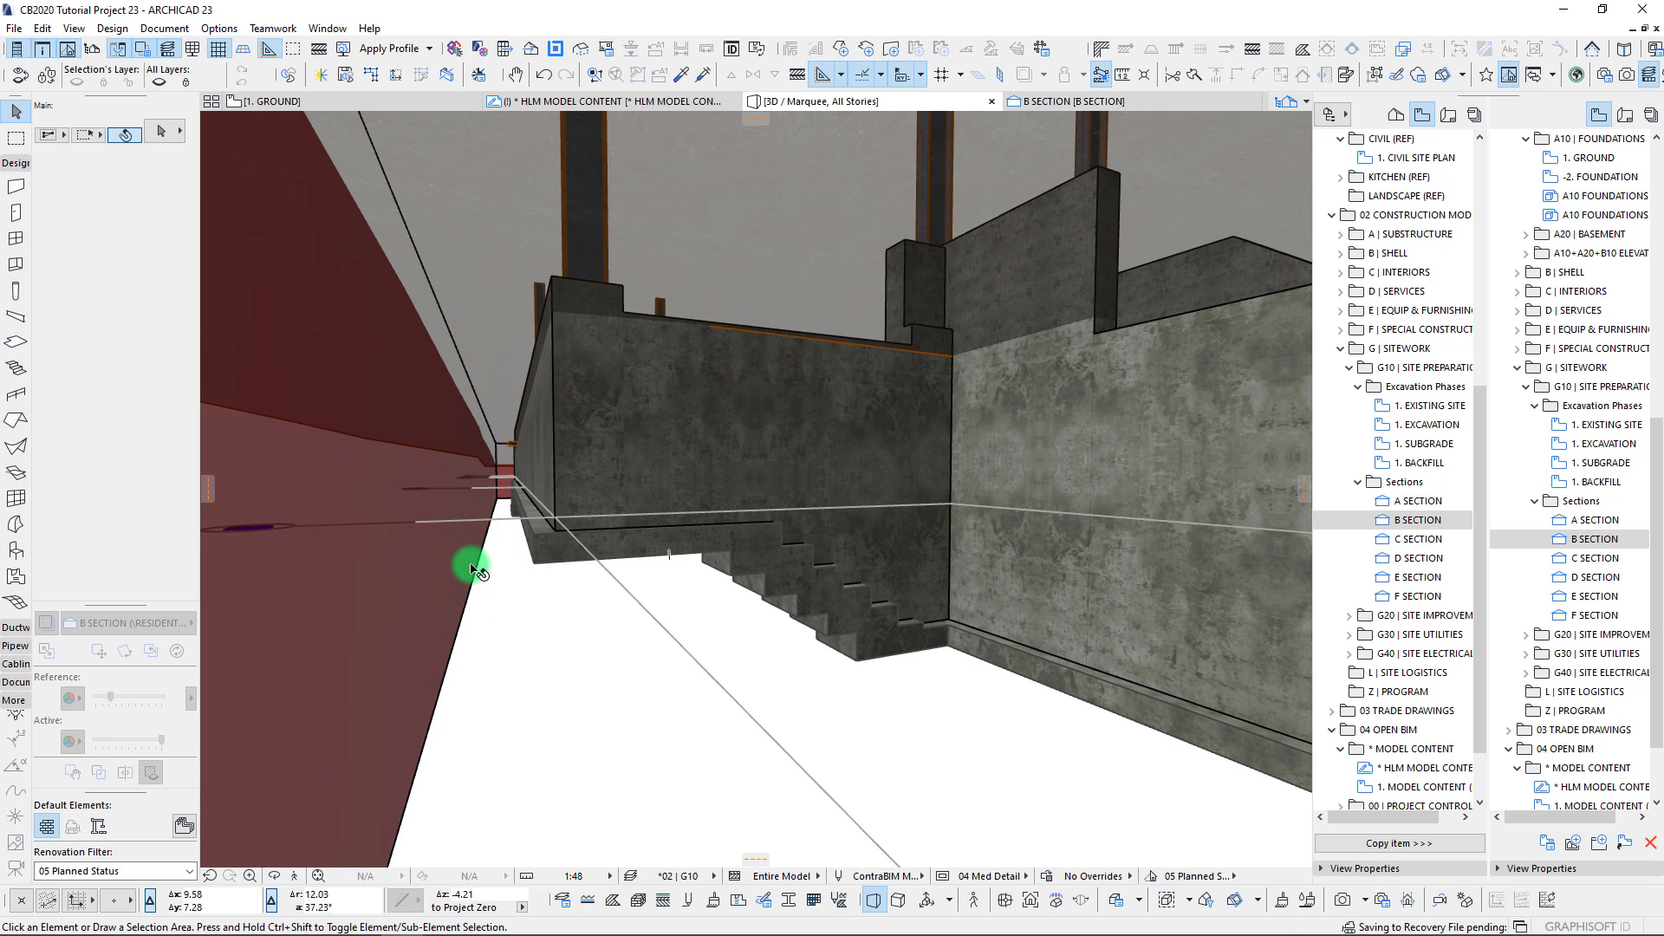
{"action": "middle_click_drag", "start_coordinate": [500, 538], "coordinate": [598, 544]}
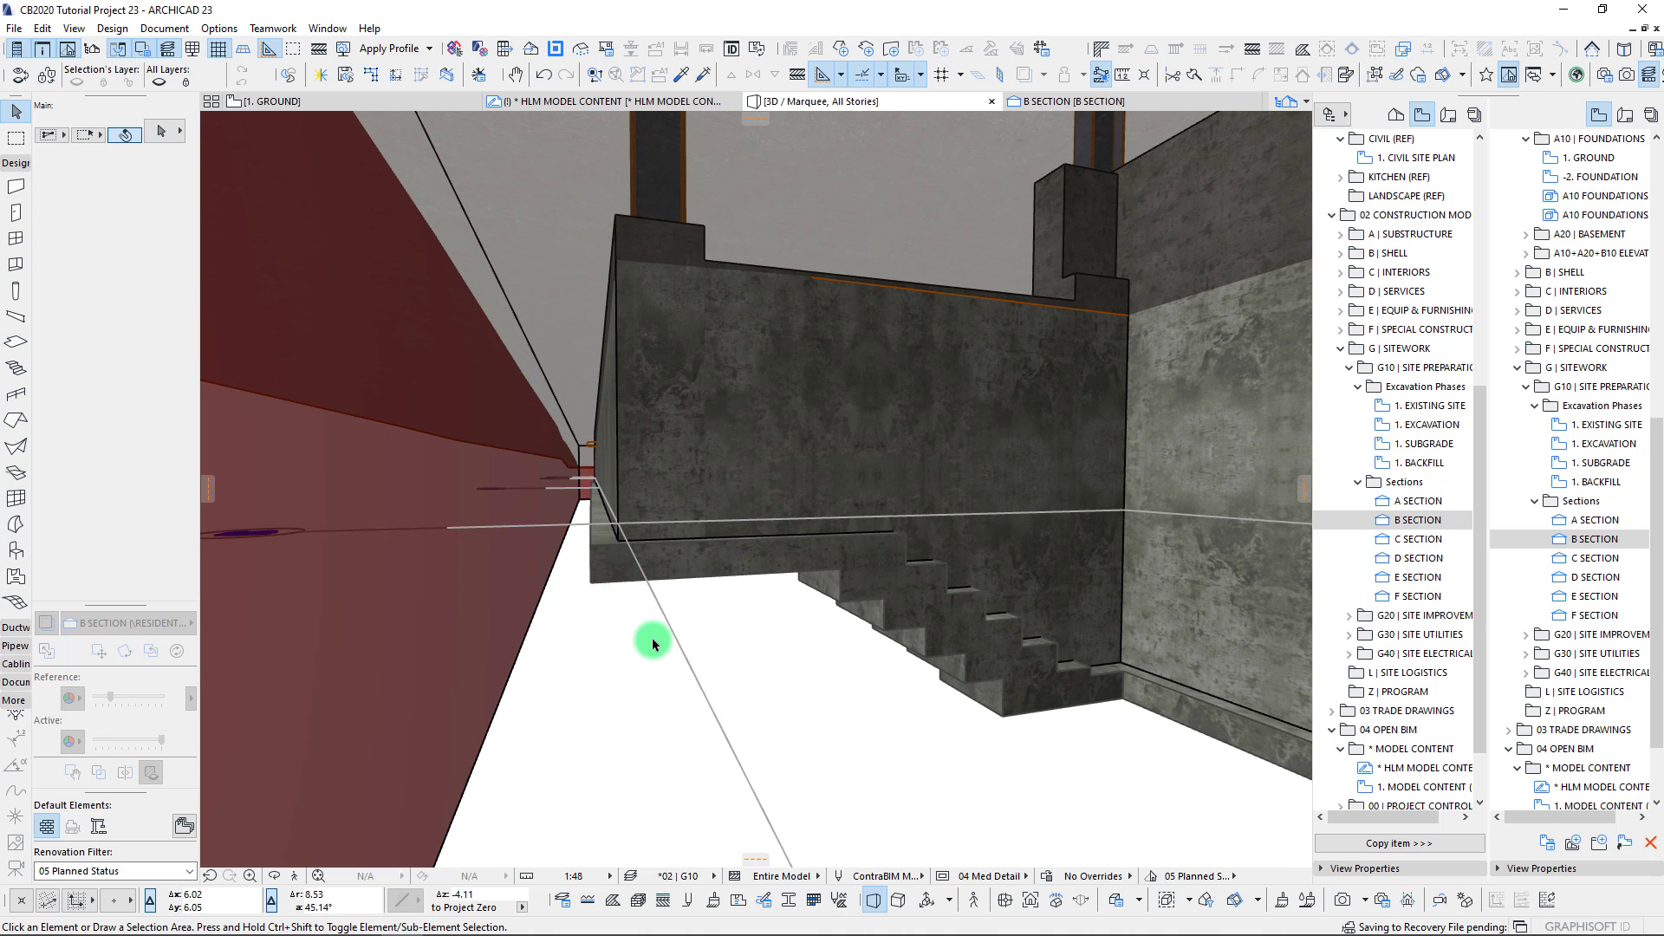
{"action": "middle_click_drag", "start_coordinate": [652, 638], "coordinate": [610, 505], "text": "shift"}
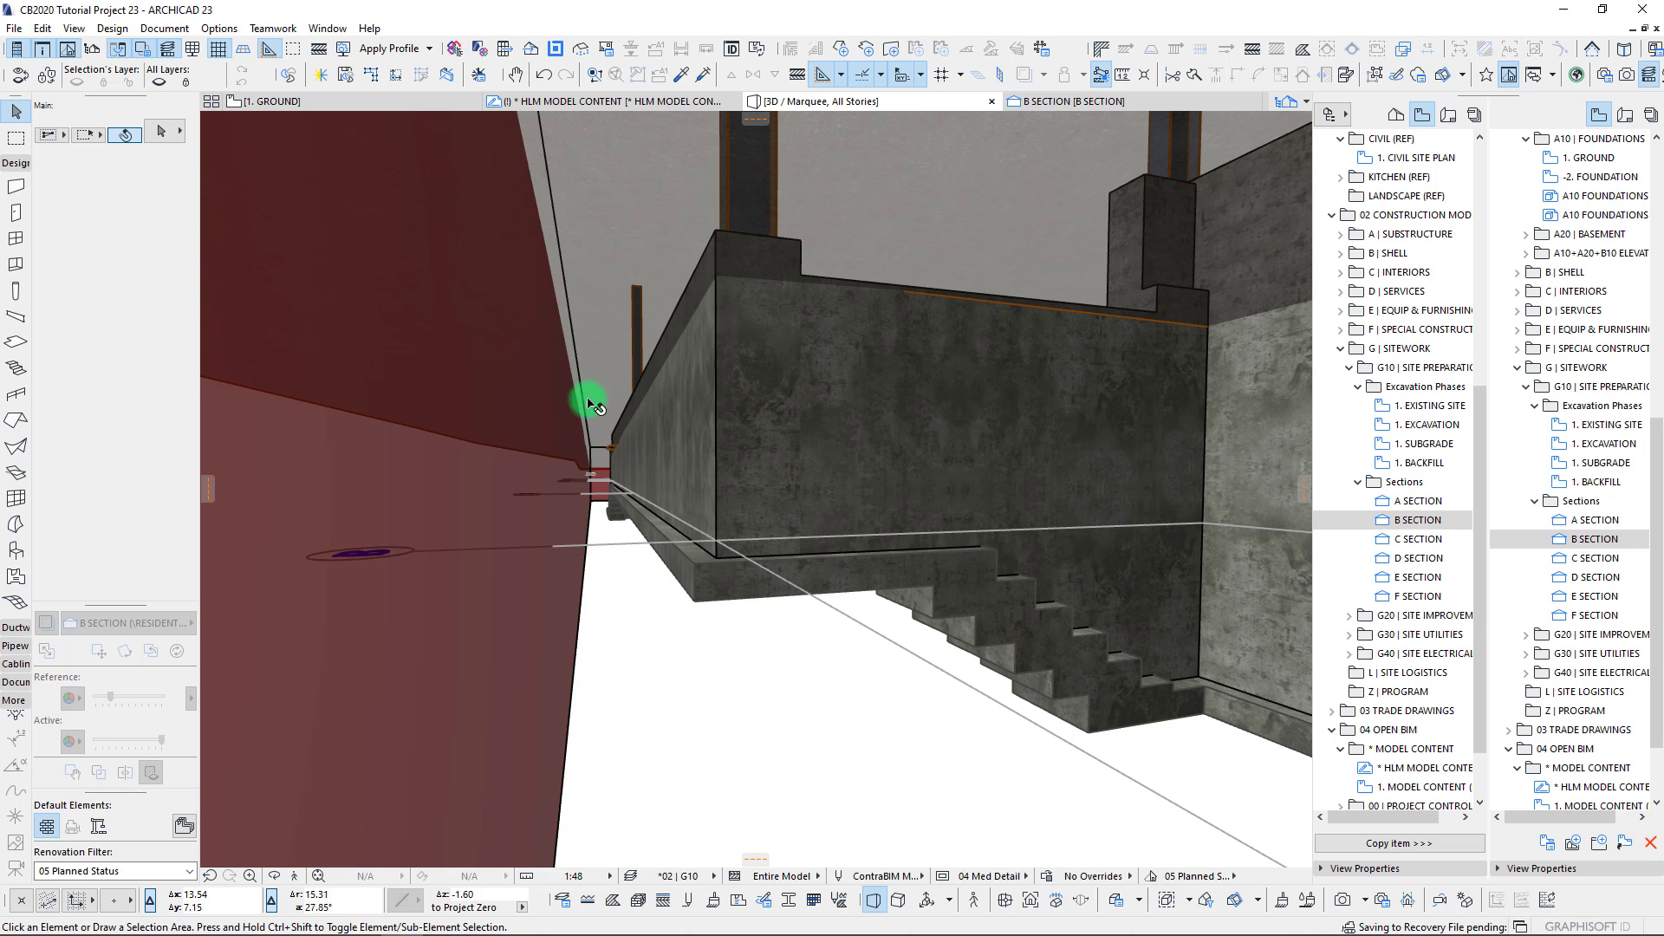
{"action": "scroll", "coordinate": [640, 429], "scroll_direction": "up", "scroll_amount": 4}
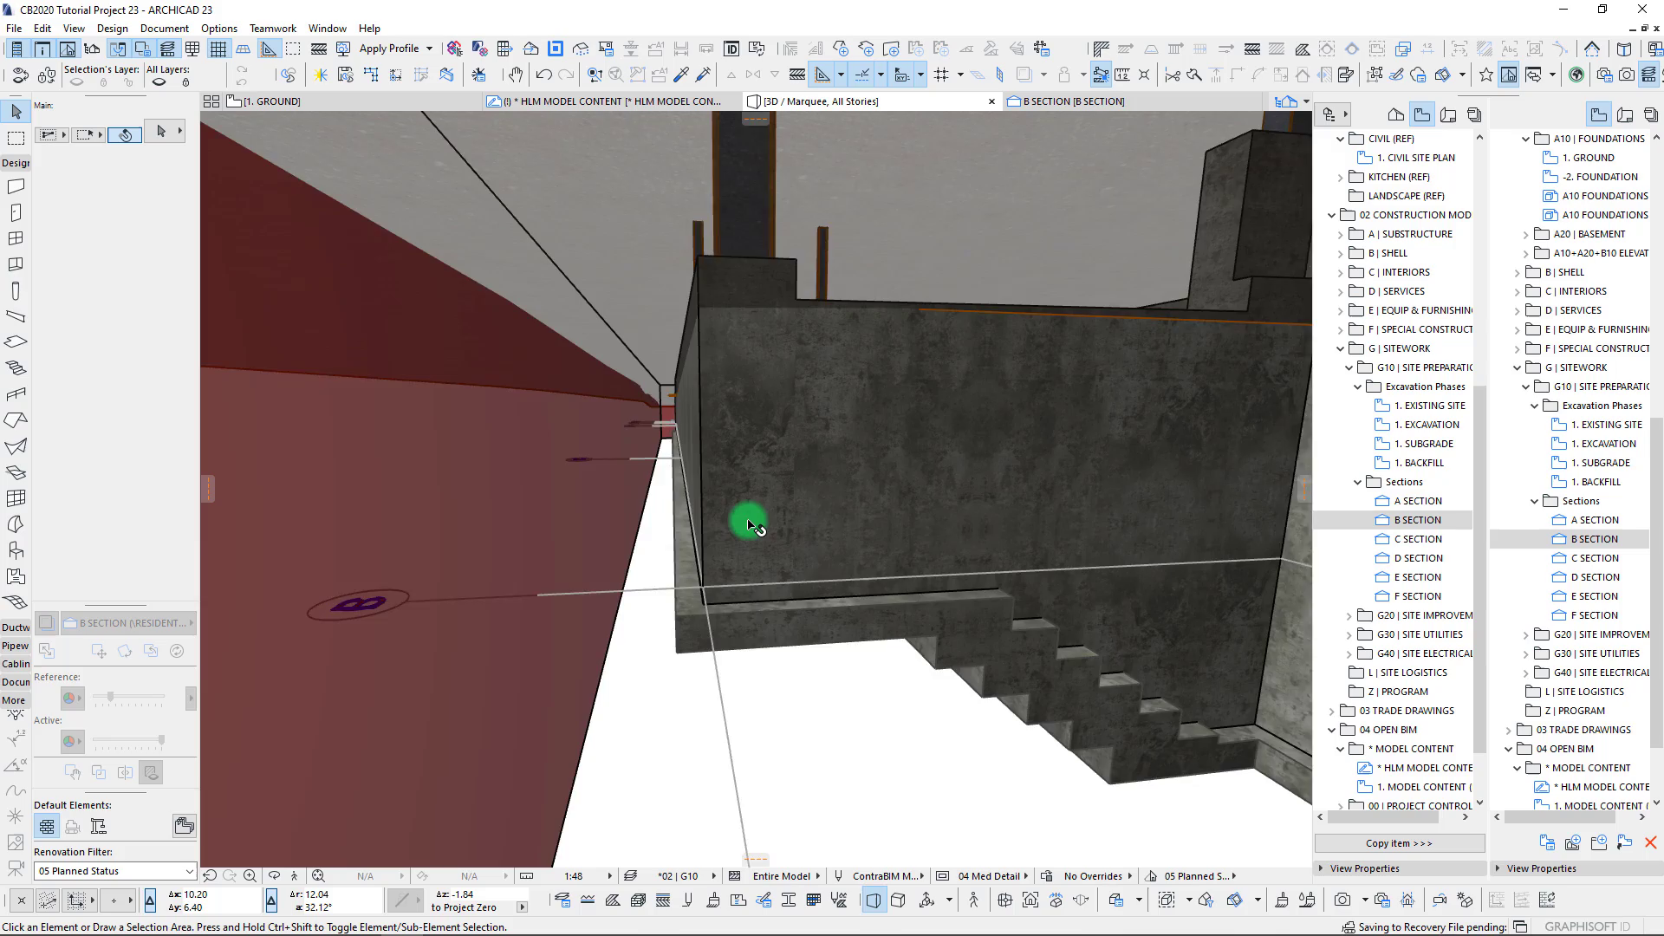
{"action": "scroll", "coordinate": [754, 523], "scroll_direction": "down", "scroll_amount": 4}
{"action": "scroll", "coordinate": [755, 523], "scroll_direction": "down", "scroll_amount": 4}
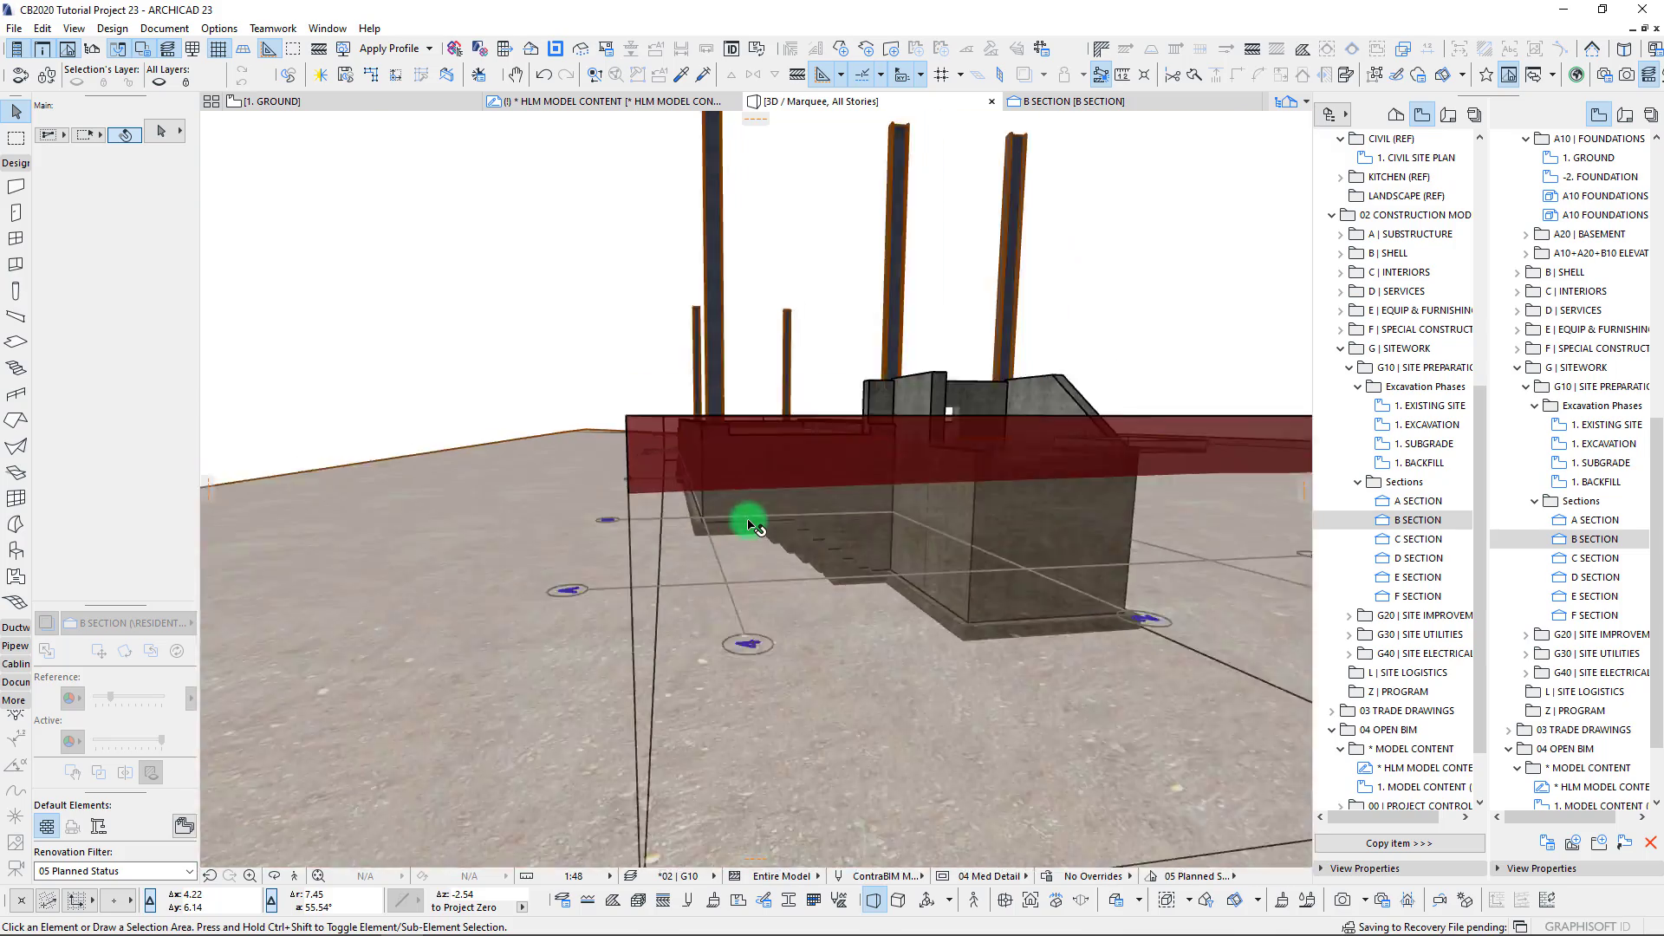
{"action": "scroll", "coordinate": [754, 524], "scroll_direction": "down", "scroll_amount": 2}
{"action": "scroll", "coordinate": [754, 524], "scroll_direction": "up", "scroll_amount": 3}
{"action": "scroll", "coordinate": [754, 525], "scroll_direction": "up", "scroll_amount": 2}
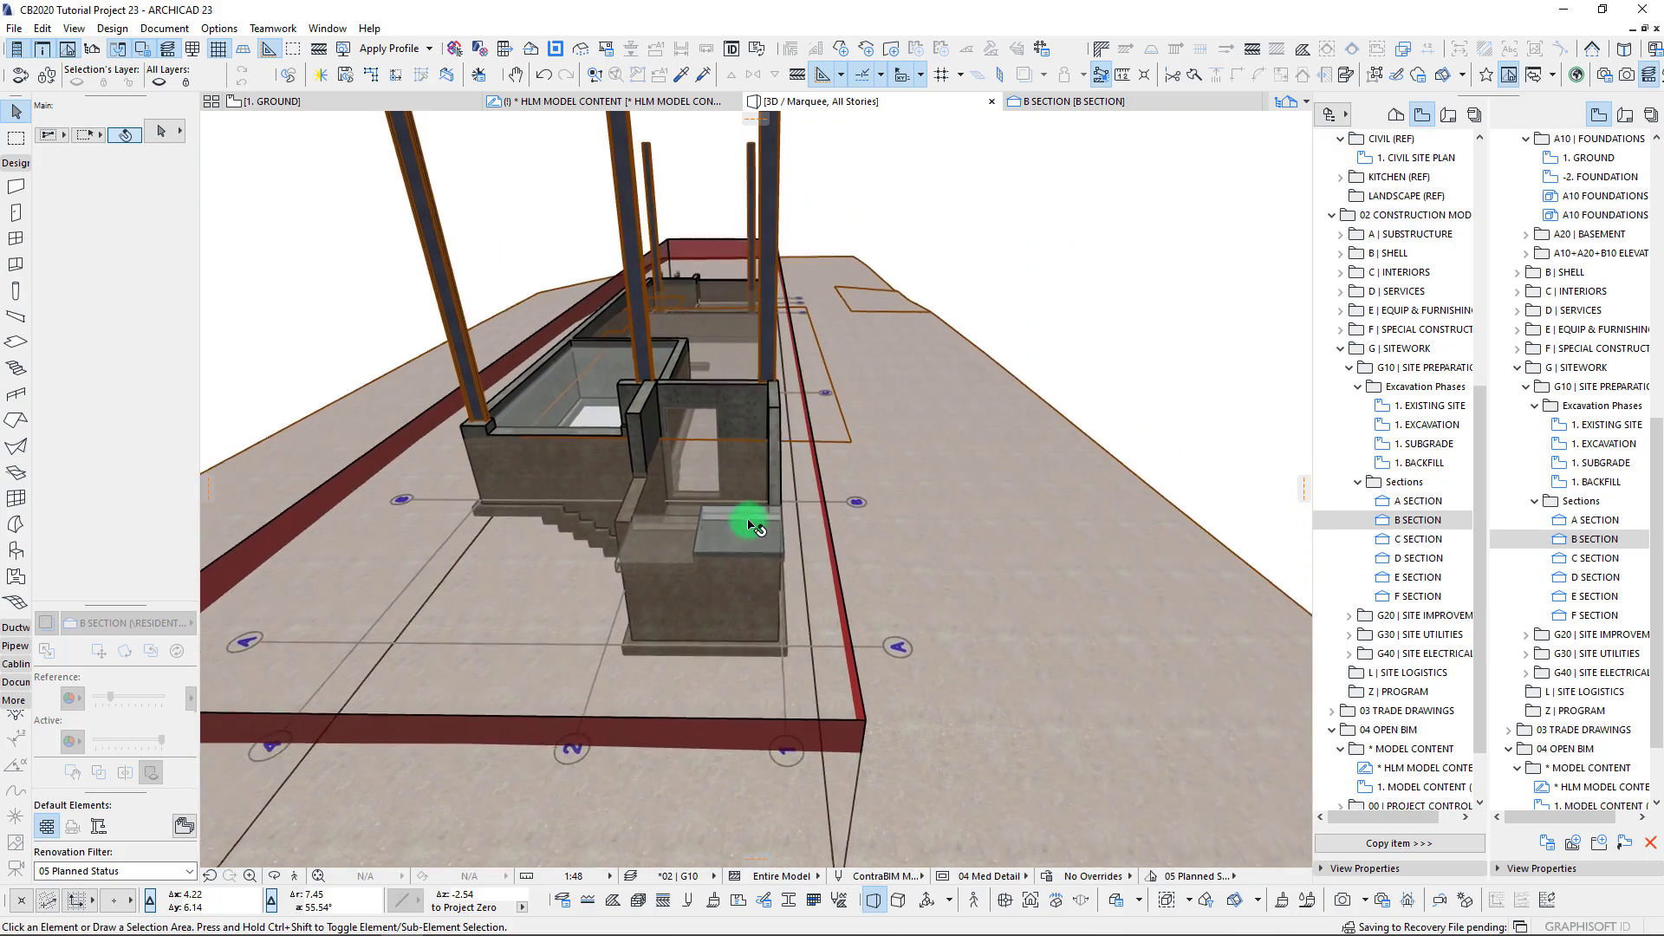
{"action": "mouse_move", "coordinate": [754, 524]}
{"action": "middle_mouse_down", "text": "shift"}
{"action": "mouse_move", "coordinate": [768, 269]}
{"action": "mouse_move", "coordinate": [703, 442]}
{"action": "mouse_move", "coordinate": [780, 546]}
{"action": "mouse_move", "coordinate": [910, 414]}
{"action": "mouse_move", "coordinate": [774, 664]}
{"action": "mouse_move", "coordinate": [1036, 520]}
{"action": "middle_mouse_up", "text": "shift"}
{"action": "mouse_move", "coordinate": [904, 546]}
{"action": "middle_mouse_down", "text": "shift"}
{"action": "mouse_move", "coordinate": [781, 638]}
{"action": "mouse_move", "coordinate": [856, 637]}
{"action": "middle_mouse_up", "text": "shift"}
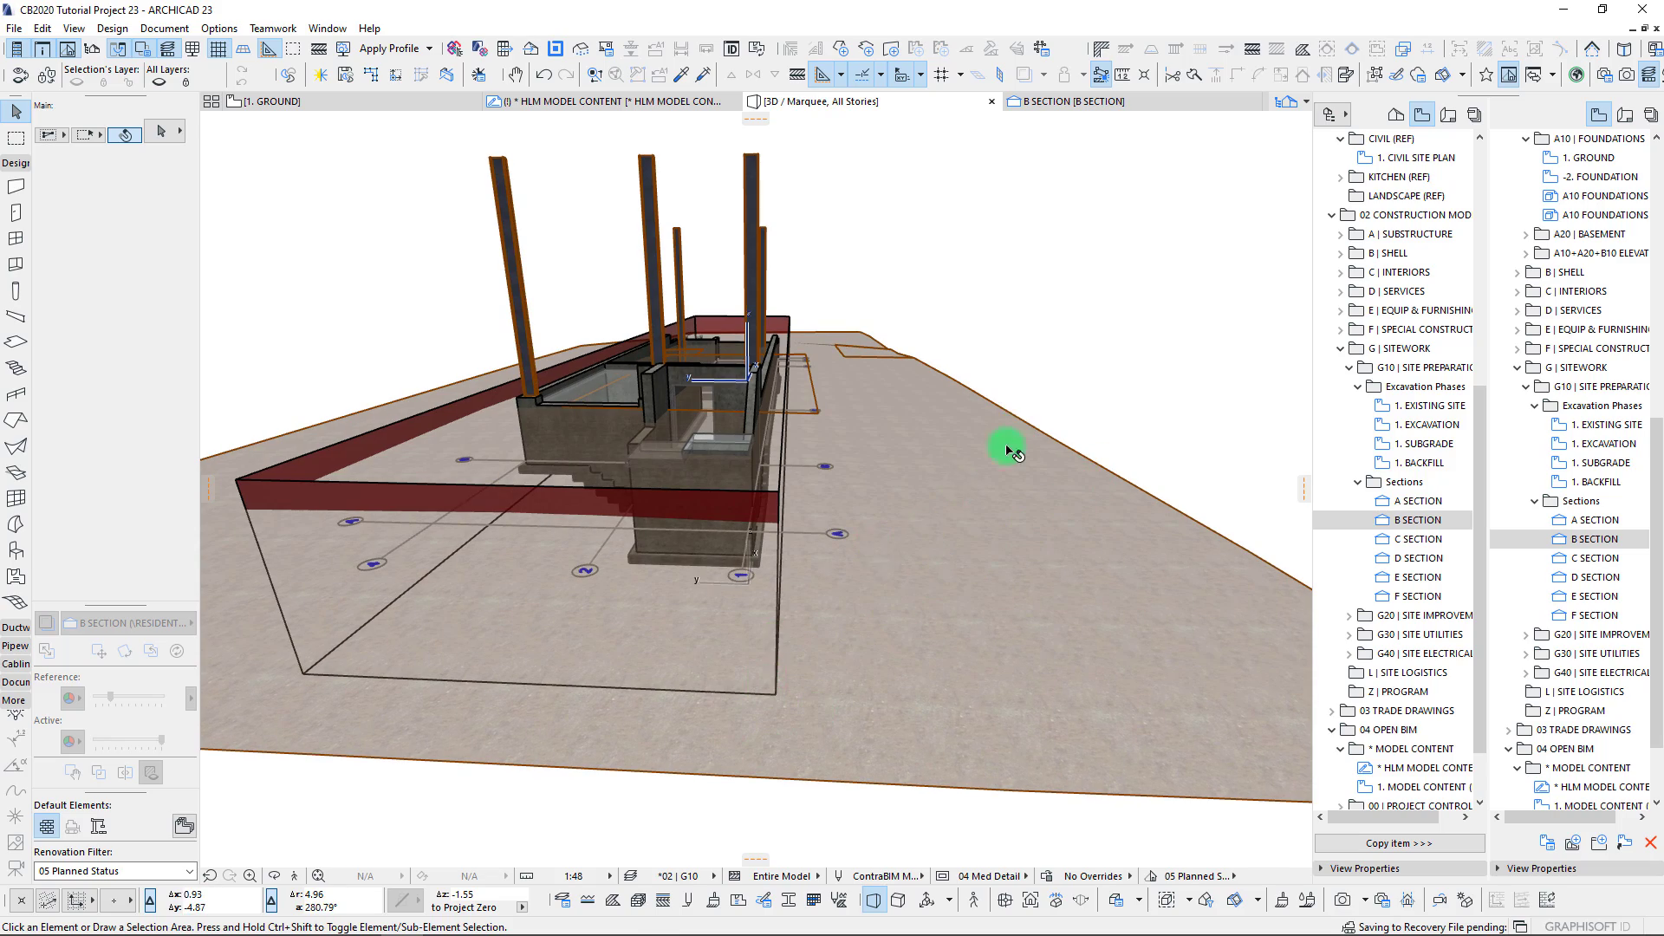
{"action": "mouse_move", "coordinate": [1011, 450]}
{"action": "middle_mouse_down", "text": "shift"}
{"action": "mouse_move", "coordinate": [773, 624]}
{"action": "mouse_move", "coordinate": [1149, 368]}
{"action": "mouse_move", "coordinate": [1084, 153]}
{"action": "mouse_move", "coordinate": [1017, 245]}
{"action": "mouse_move", "coordinate": [1287, 703]}
{"action": "mouse_move", "coordinate": [1111, 754]}
{"action": "mouse_move", "coordinate": [1092, 669]}
{"action": "mouse_move", "coordinate": [598, 661]}
{"action": "mouse_move", "coordinate": [1022, 664]}
{"action": "mouse_move", "coordinate": [708, 661]}
{"action": "mouse_move", "coordinate": [825, 451]}
{"action": "mouse_move", "coordinate": [646, 429]}
{"action": "mouse_move", "coordinate": [494, 238]}
{"action": "mouse_move", "coordinate": [508, 391]}
{"action": "mouse_move", "coordinate": [546, 424]}
{"action": "mouse_move", "coordinate": [538, 335]}
{"action": "mouse_move", "coordinate": [542, 446]}
{"action": "mouse_move", "coordinate": [637, 462]}
{"action": "mouse_move", "coordinate": [741, 364]}
{"action": "mouse_move", "coordinate": [813, 342]}
{"action": "mouse_move", "coordinate": [731, 325]}
{"action": "mouse_move", "coordinate": [767, 663]}
{"action": "mouse_move", "coordinate": [865, 578]}
{"action": "mouse_move", "coordinate": [885, 641]}
{"action": "mouse_move", "coordinate": [676, 377]}
{"action": "mouse_move", "coordinate": [696, 598]}
{"action": "mouse_move", "coordinate": [858, 546]}
{"action": "mouse_move", "coordinate": [507, 572]}
{"action": "mouse_move", "coordinate": [588, 602]}
{"action": "middle_mouse_up", "text": "shift"}
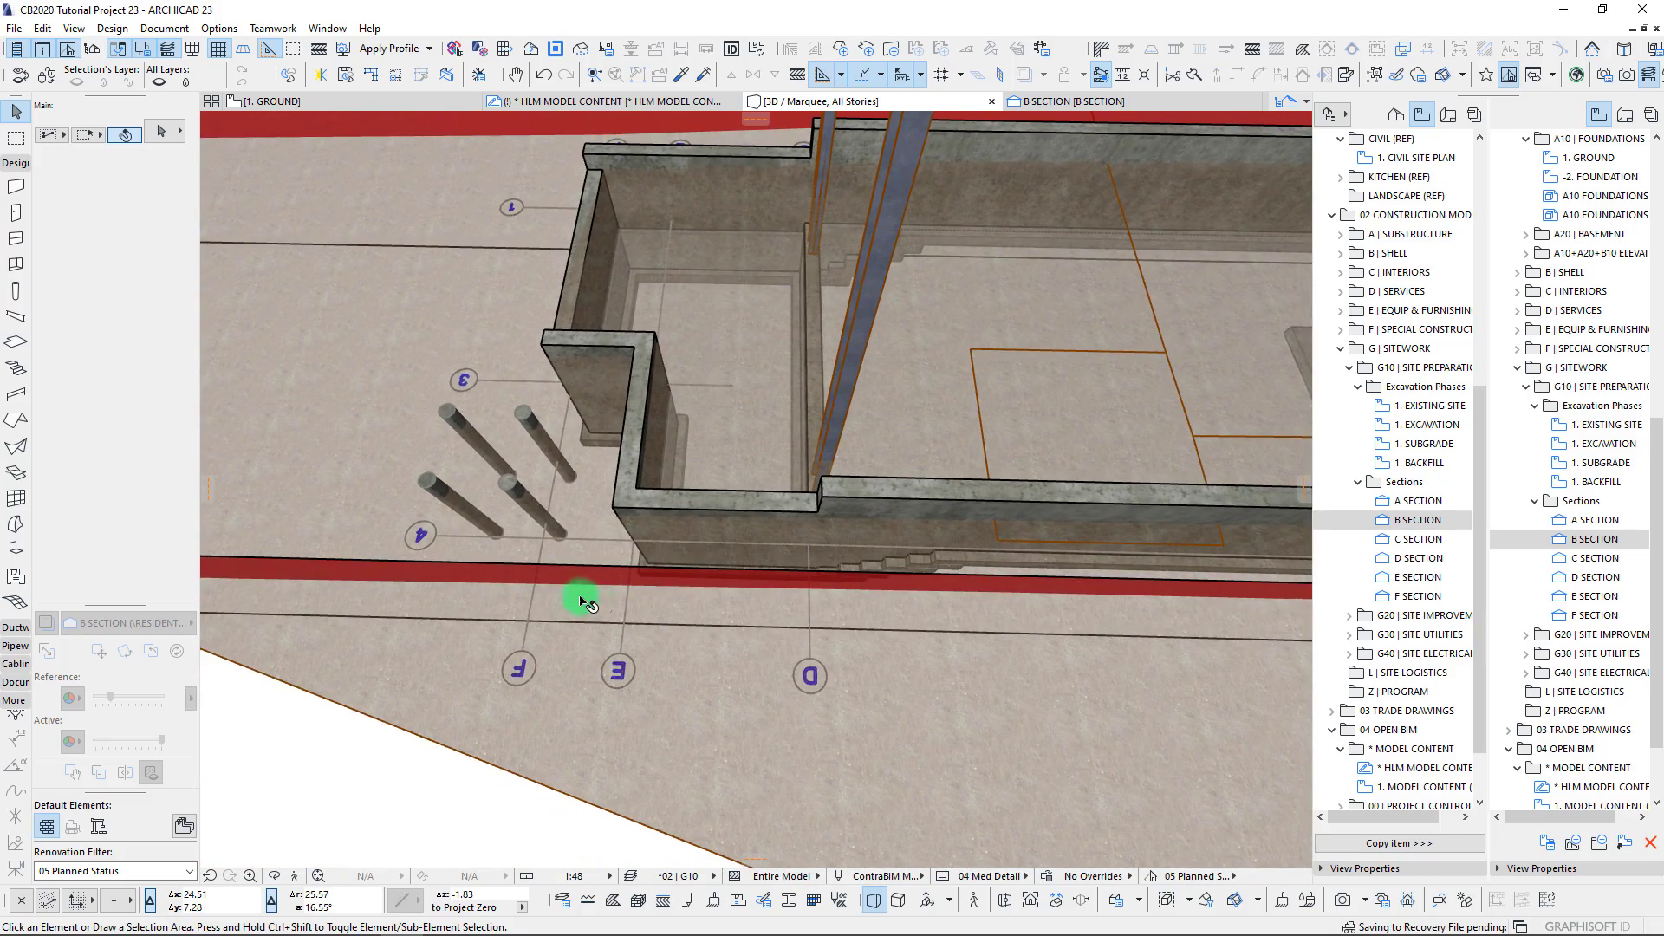
Orbit around the foundation walls and piles, clear the old selection, and select the existing ground mesh.
{"action": "mouse_move", "coordinate": [1115, 597]}
{"action": "middle_mouse_down", "text": "shift"}
{"action": "mouse_move", "coordinate": [966, 470]}
{"action": "mouse_move", "coordinate": [1010, 397]}
{"action": "mouse_move", "coordinate": [744, 673]}
{"action": "mouse_move", "coordinate": [894, 705]}
{"action": "middle_mouse_up", "text": "shift"}
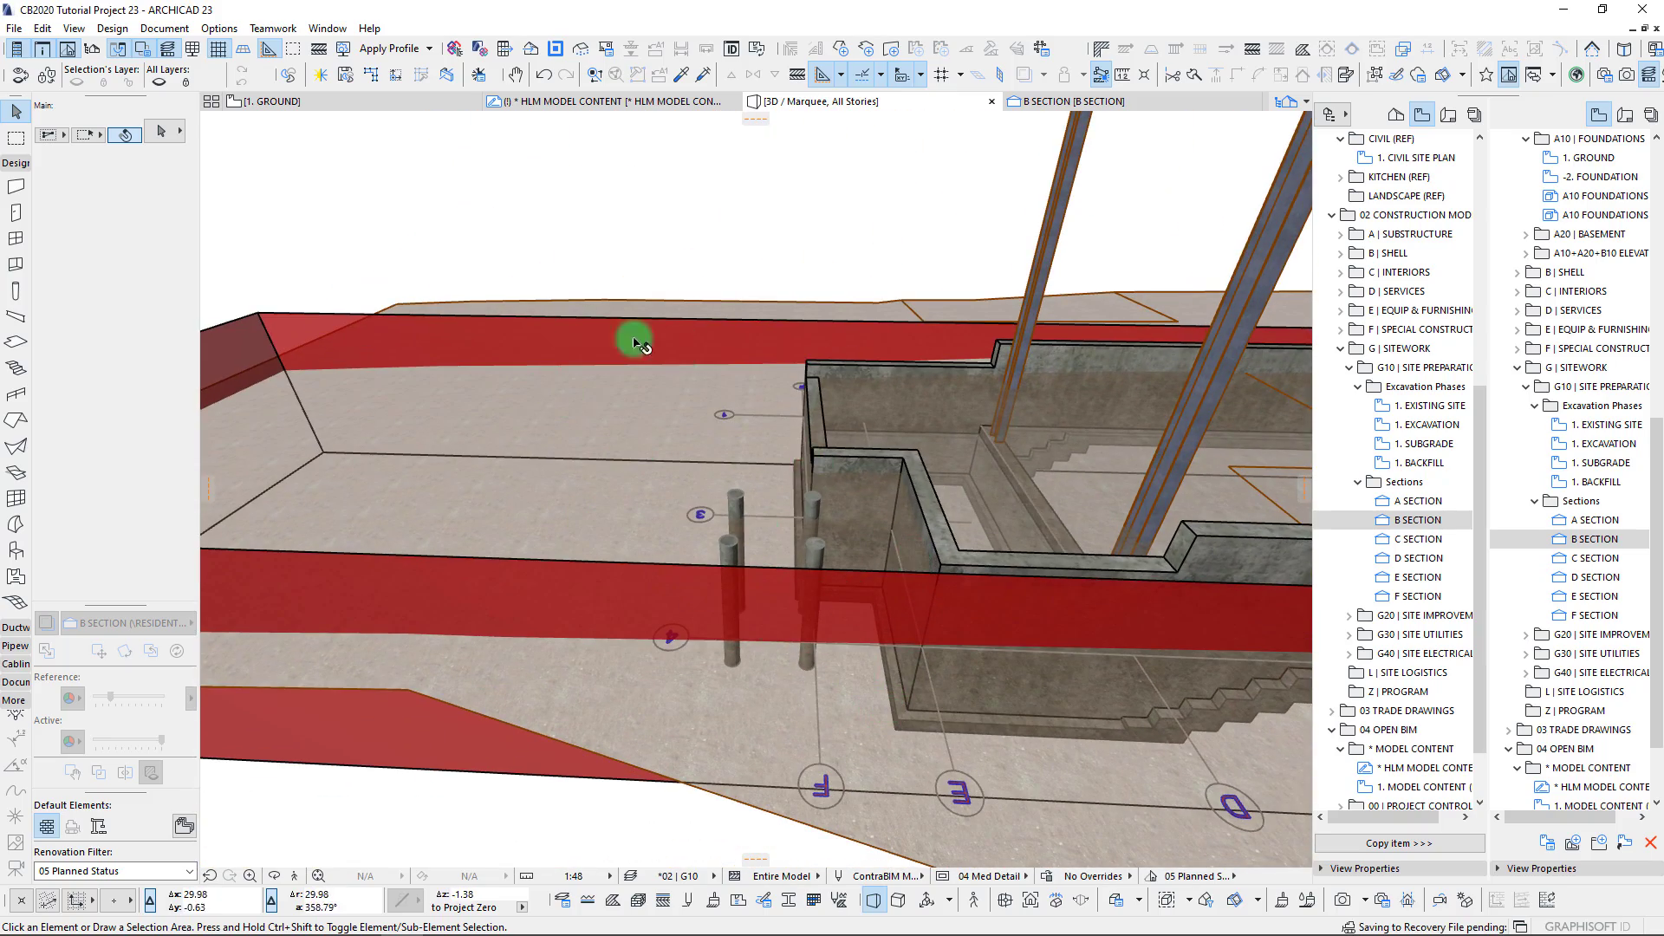
{"action": "middle_click_drag", "start_coordinate": [640, 343], "coordinate": [746, 533], "text": "shift"}
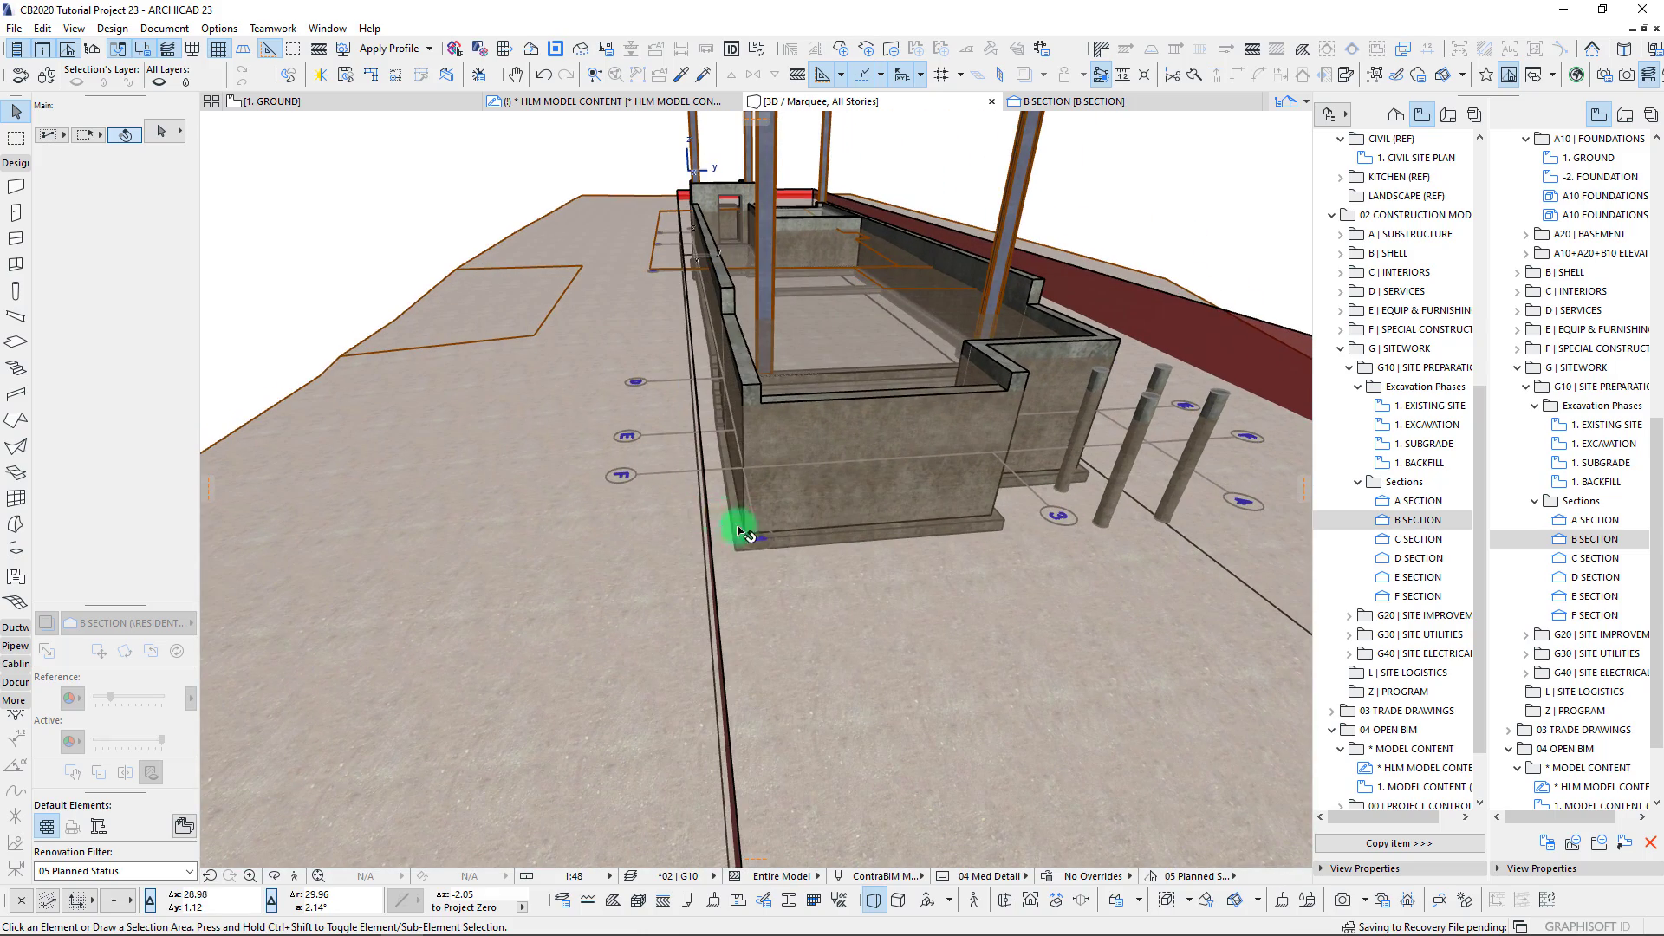
{"action": "mouse_move", "coordinate": [546, 373]}
{"action": "middle_mouse_down", "text": "shift"}
{"action": "mouse_move", "coordinate": [735, 606]}
{"action": "mouse_move", "coordinate": [689, 472]}
{"action": "mouse_move", "coordinate": [858, 592]}
{"action": "mouse_move", "coordinate": [761, 621]}
{"action": "middle_mouse_up", "text": "shift"}
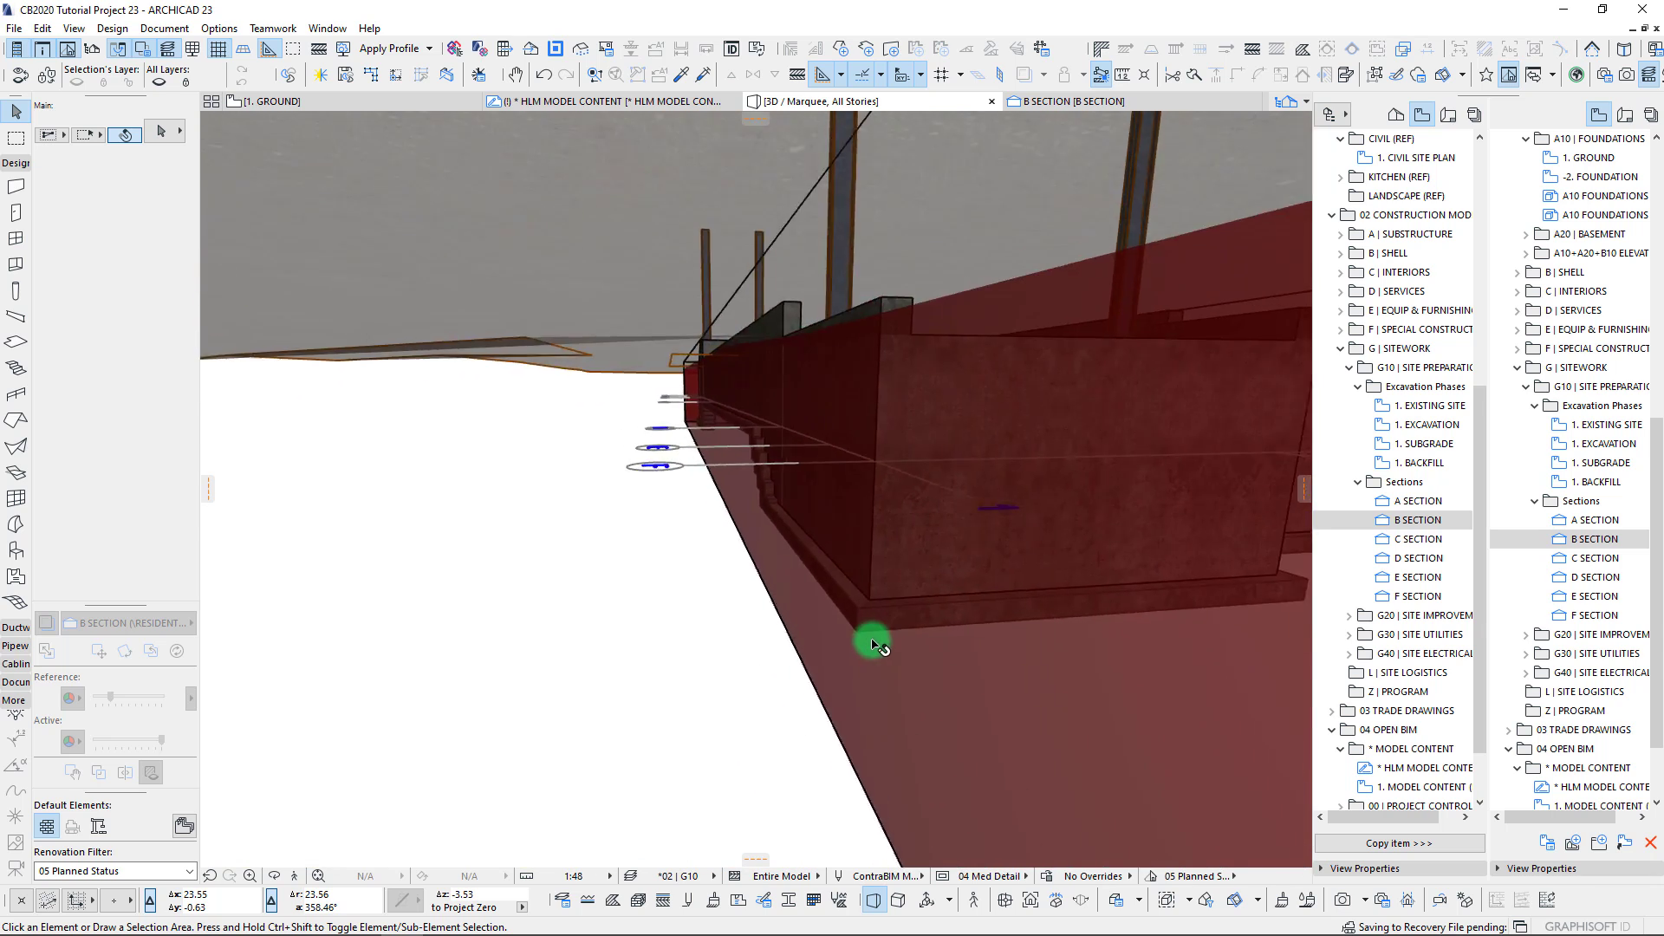
{"action": "scroll", "coordinate": [474, 352], "scroll_direction": "down", "scroll_amount": 10}
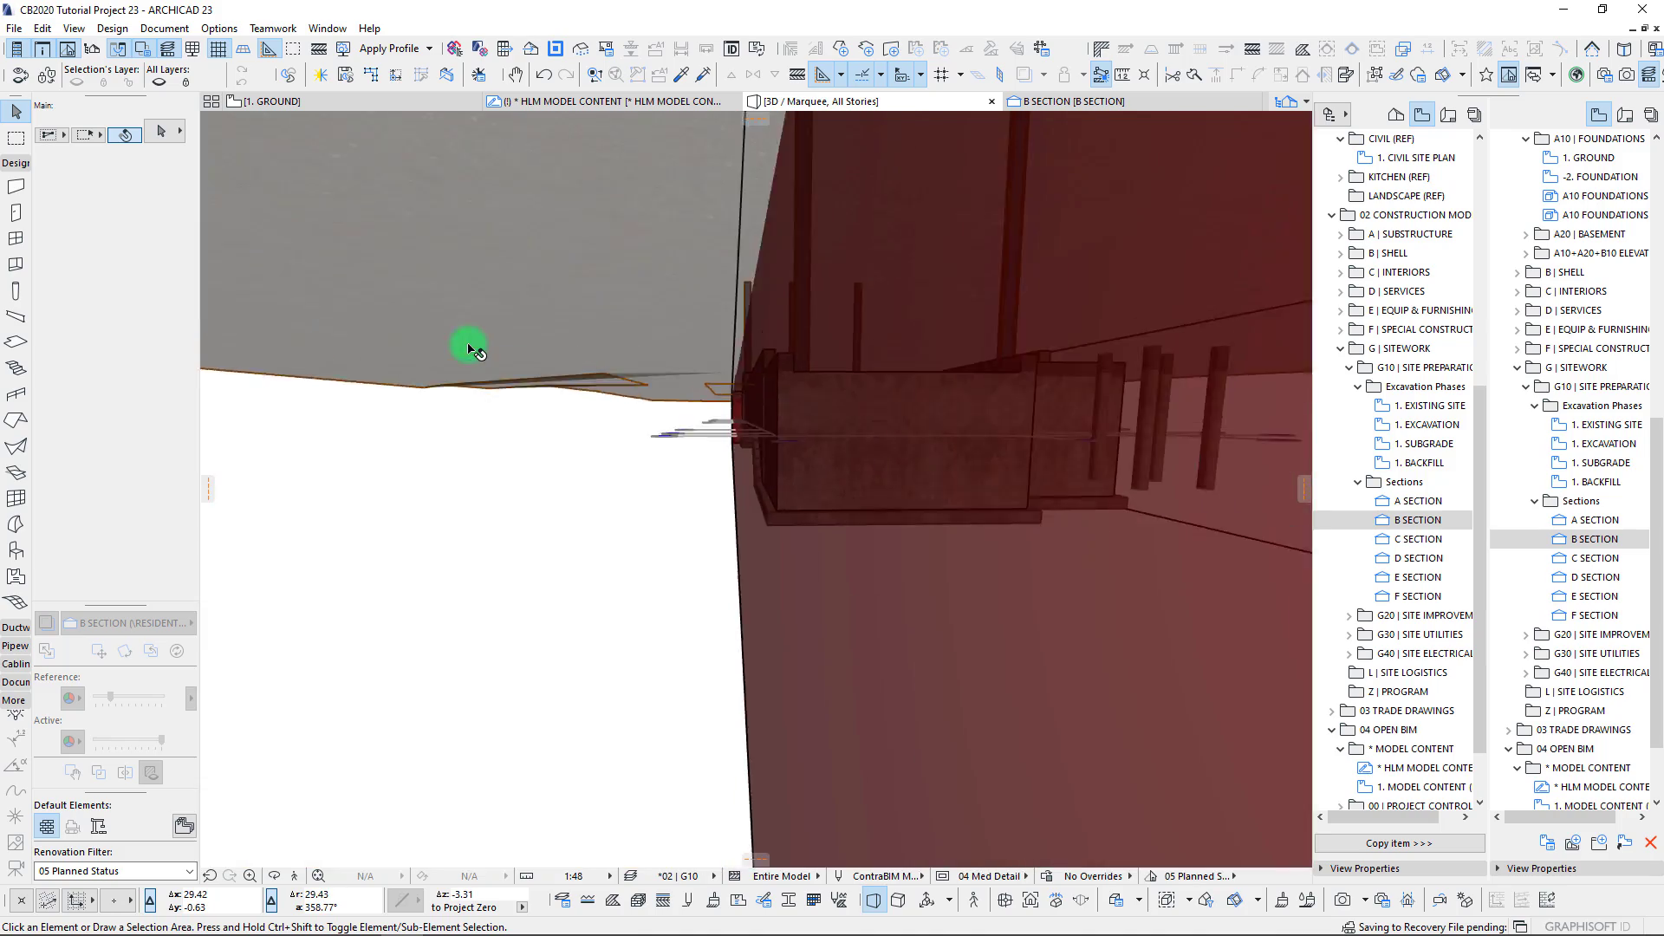
{"action": "scroll", "coordinate": [475, 351], "scroll_direction": "up", "scroll_amount": 3}
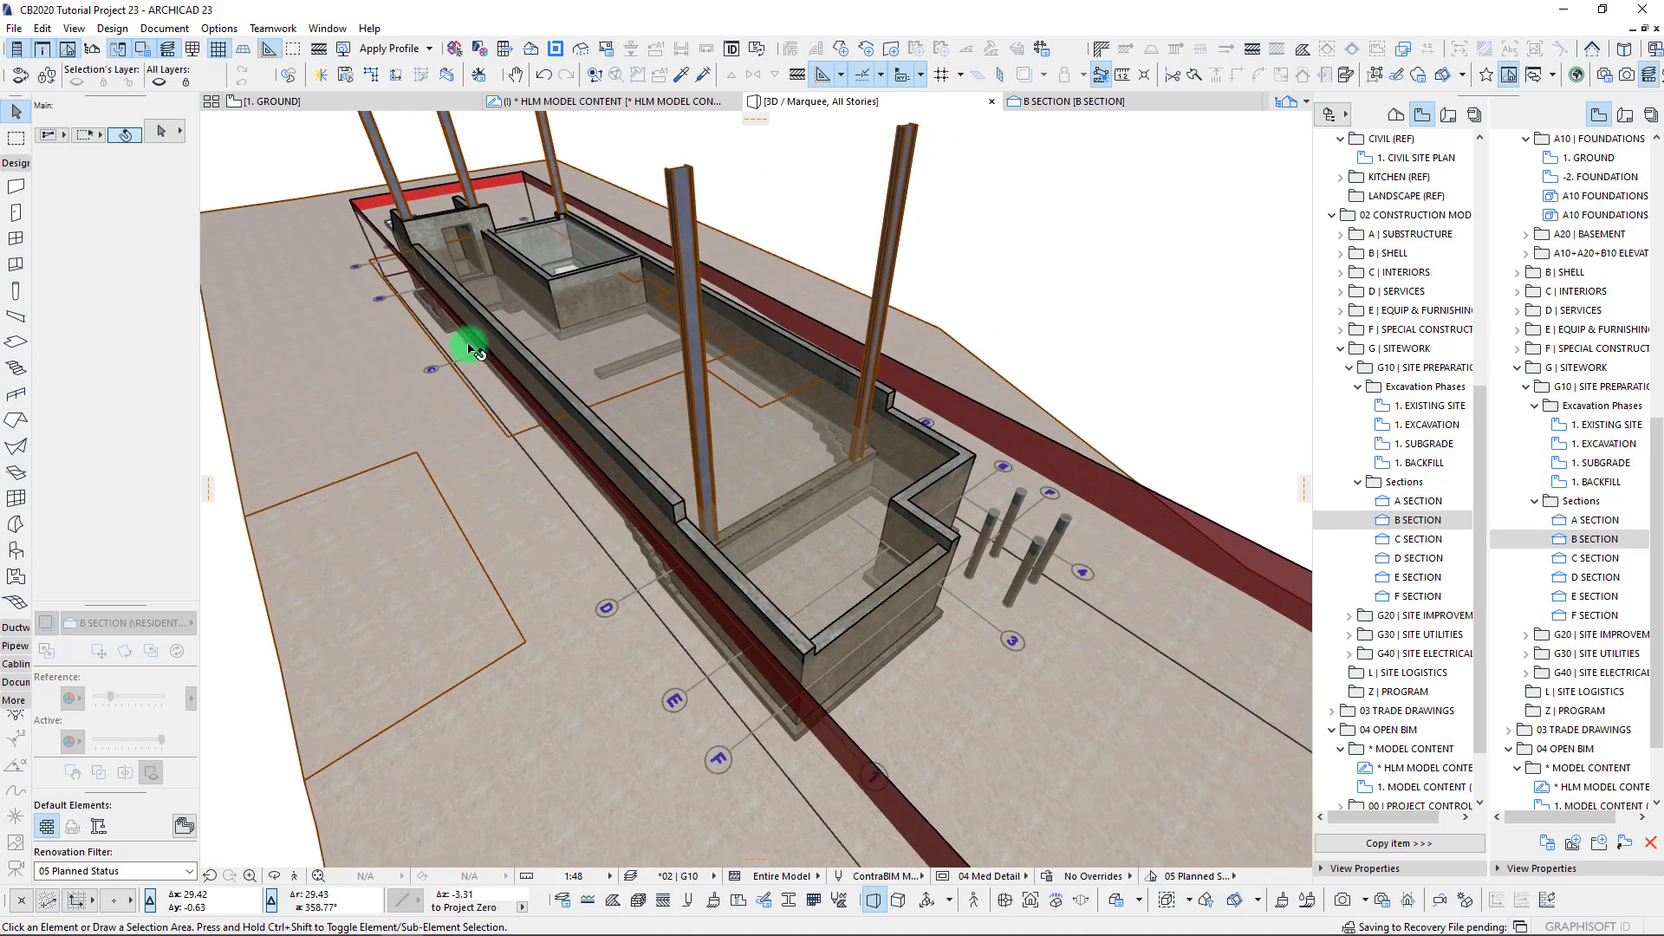
{"action": "scroll", "coordinate": [474, 351], "scroll_direction": "up", "scroll_amount": 3}
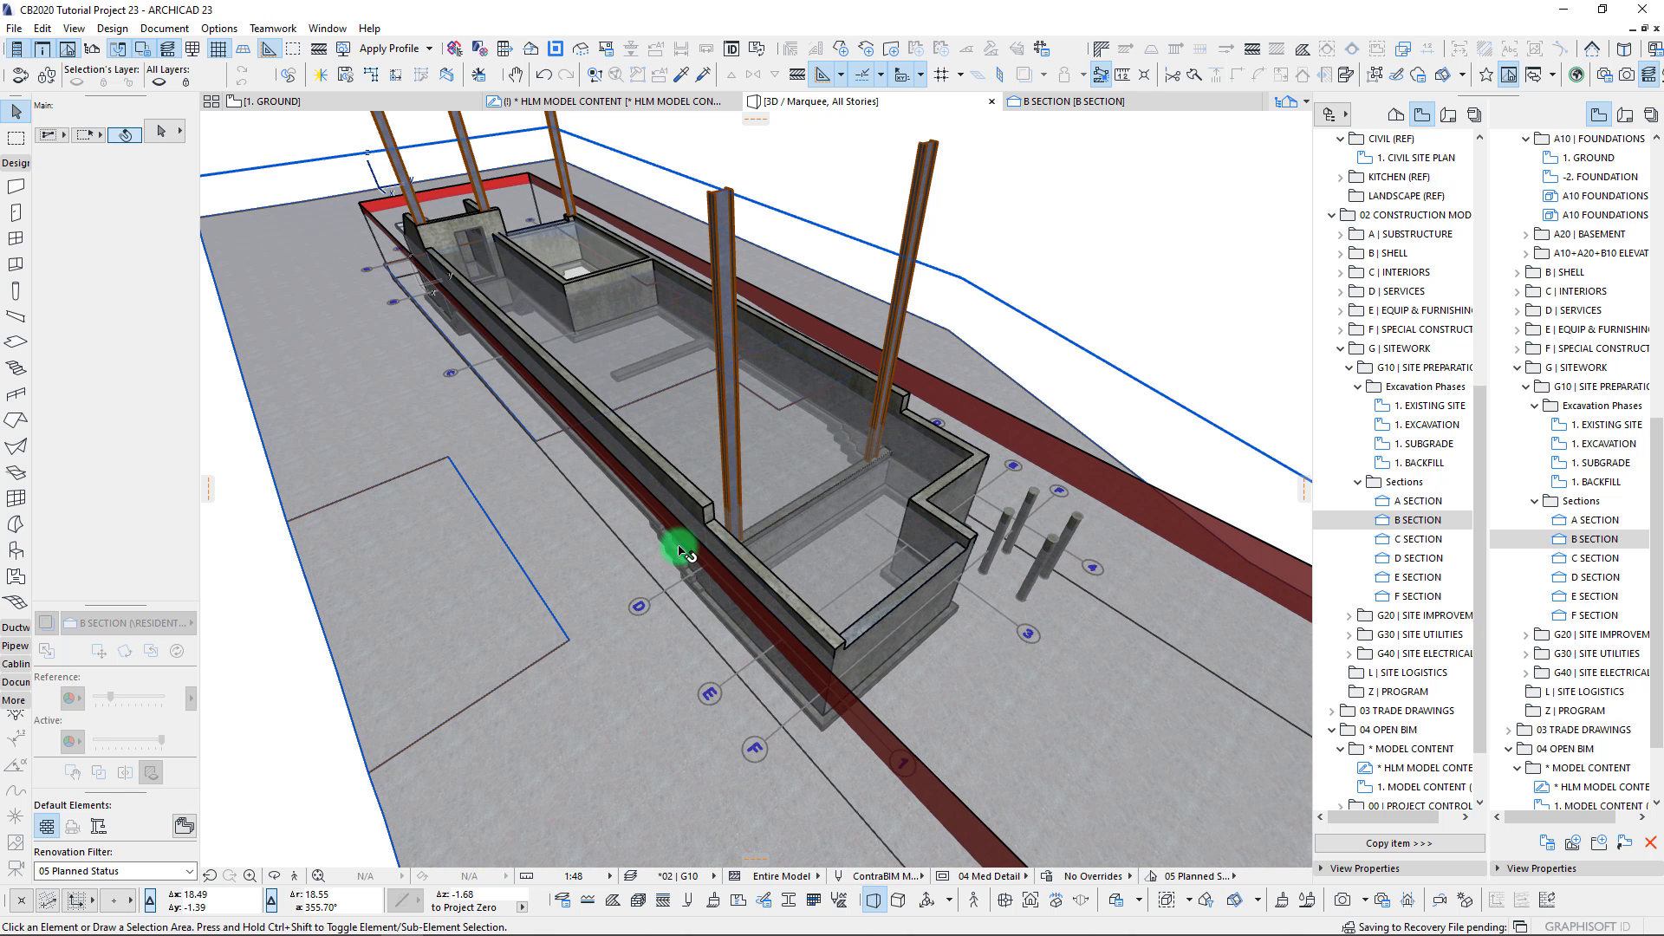
{"action": "left_click", "coordinate": [712, 564]}
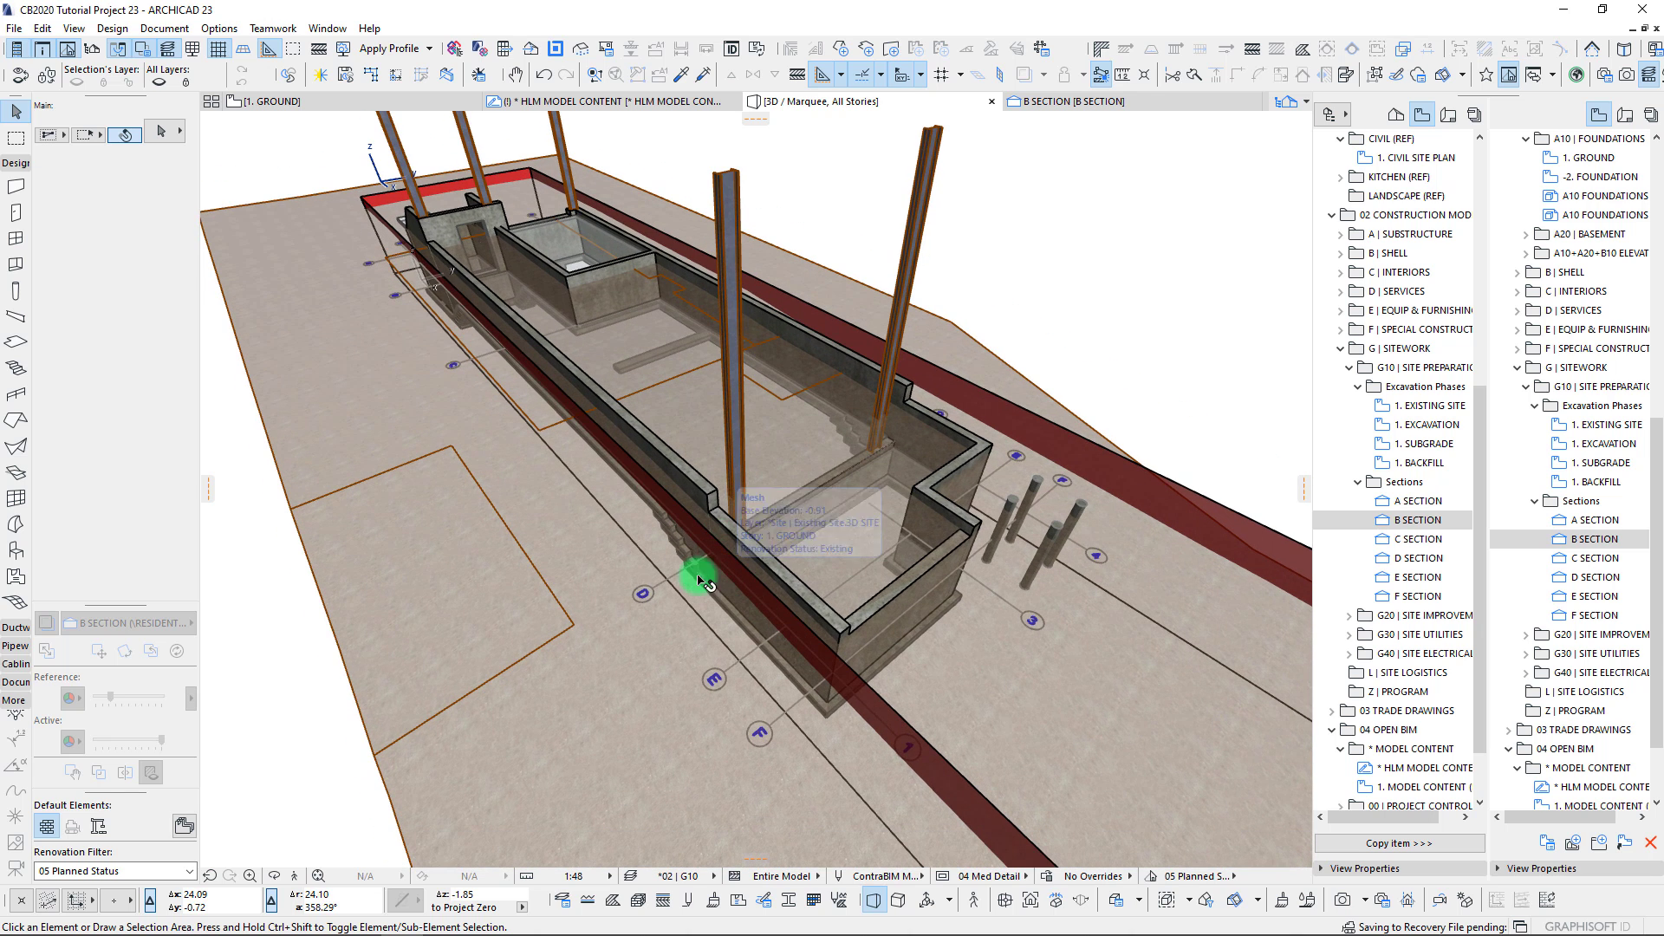
{"action": "left_click", "coordinate": [536, 496]}
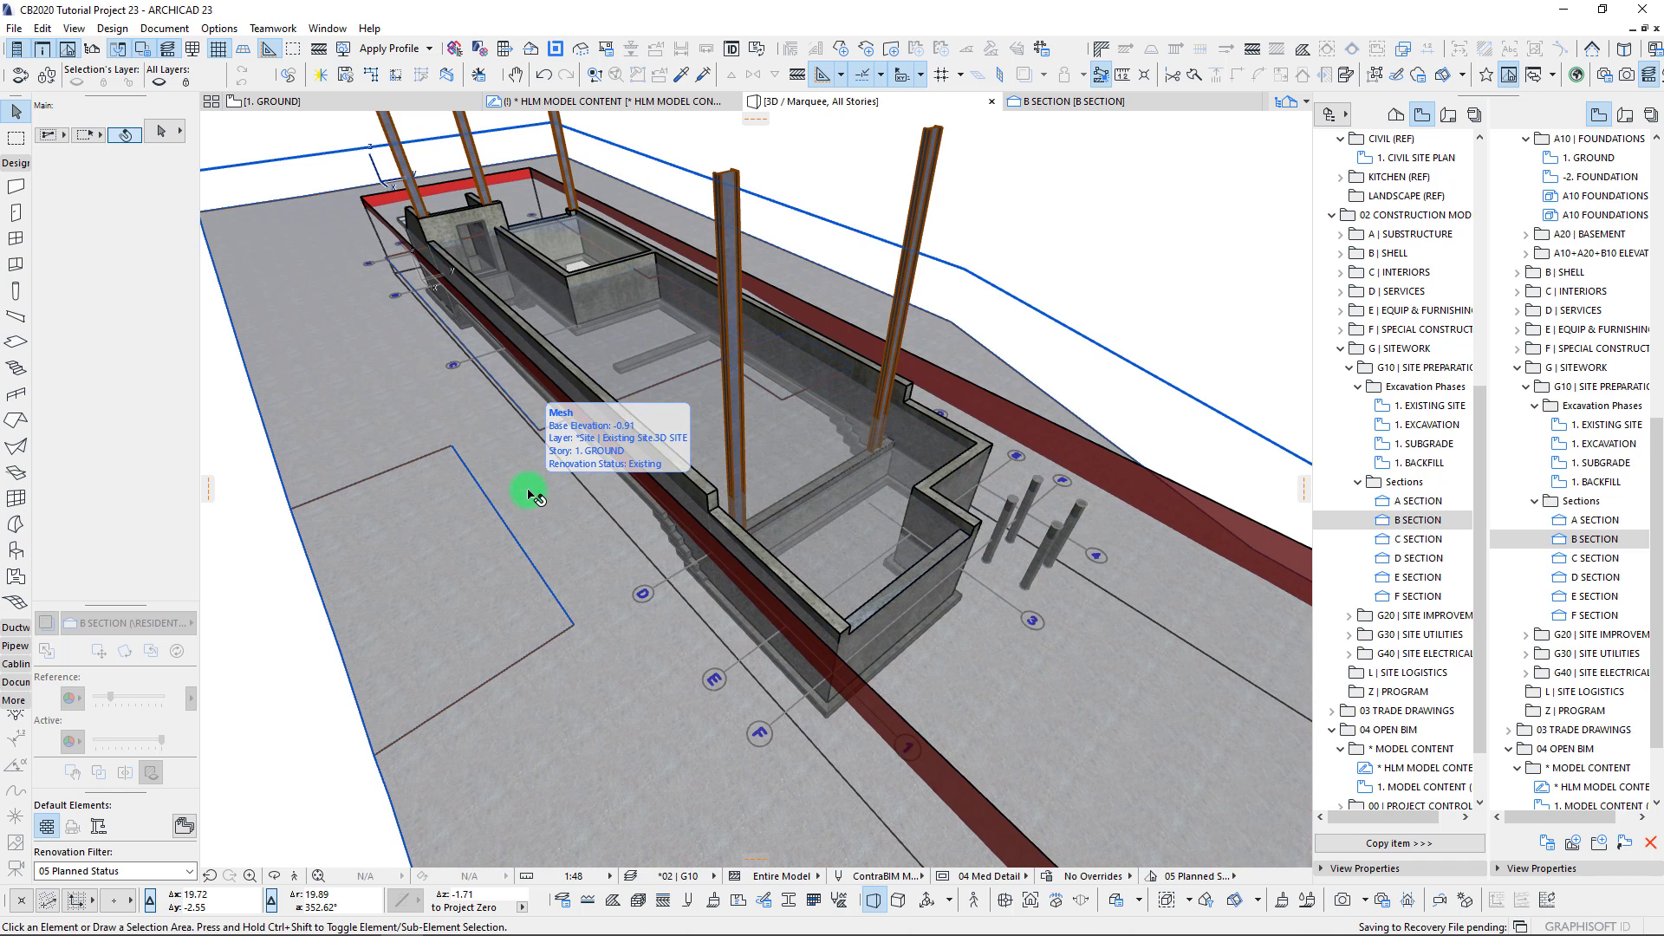